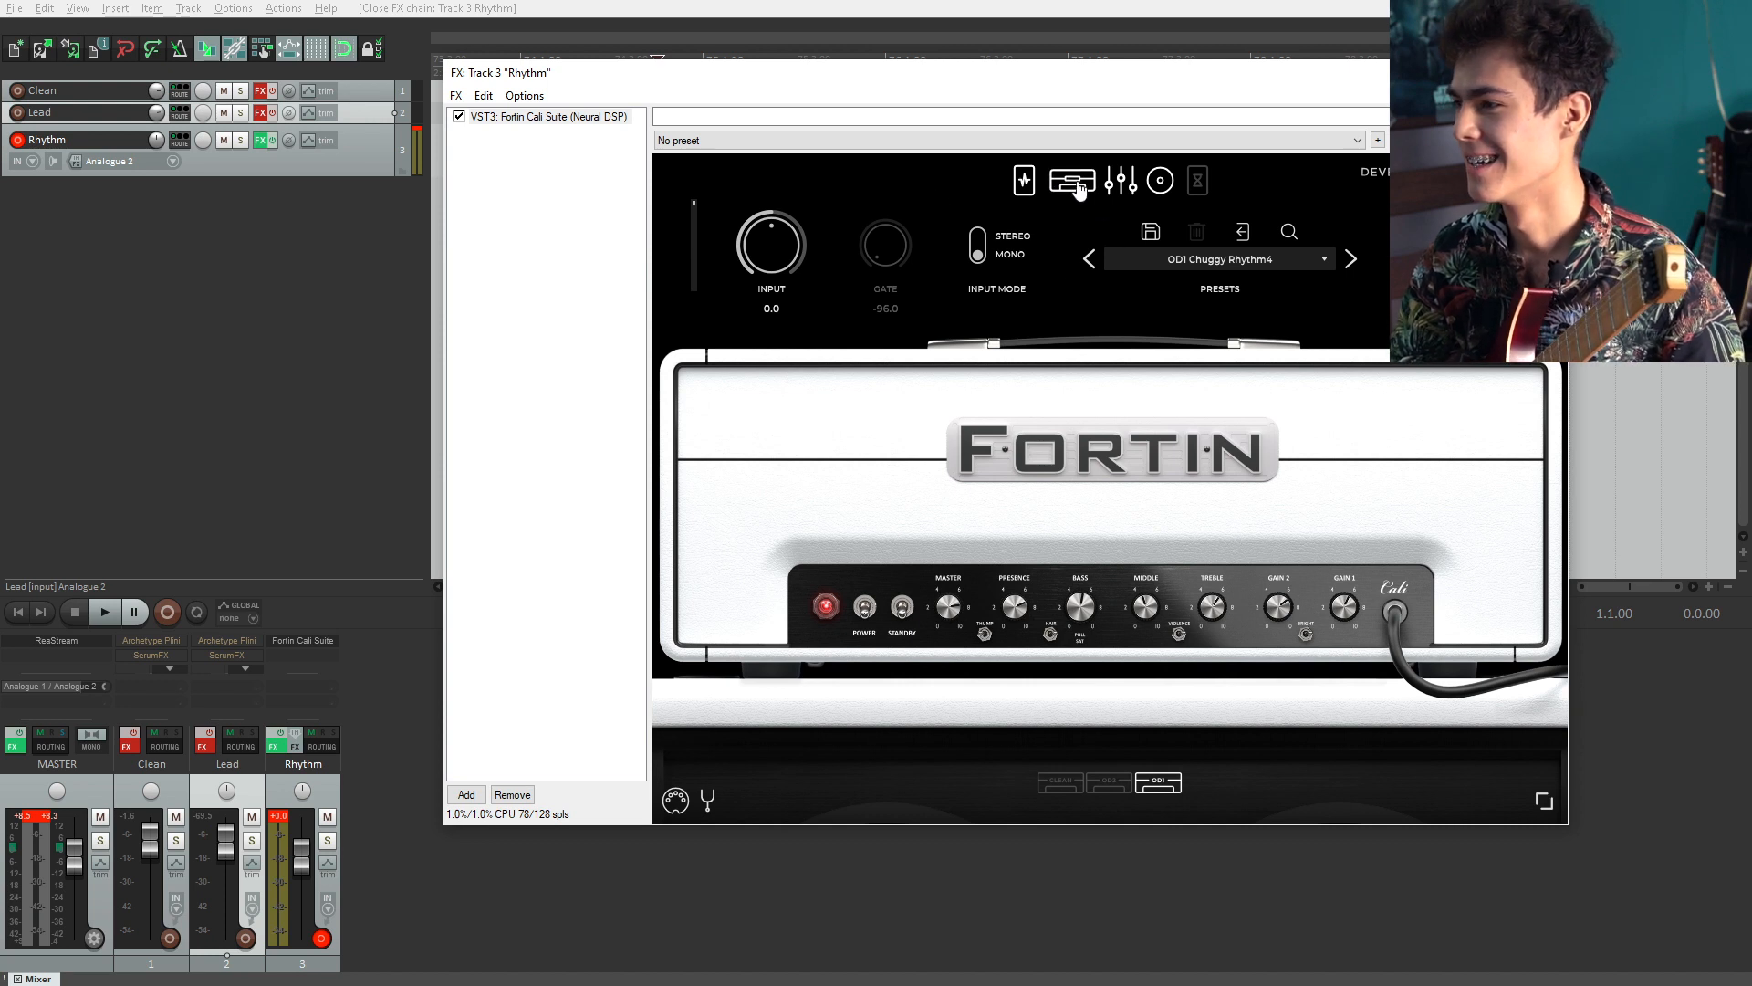
Step: Browse the amp, pedal, EQ and cabinet modules of the Fortin Cali Suite plugin
left_click(1166, 190)
left_click(1086, 186)
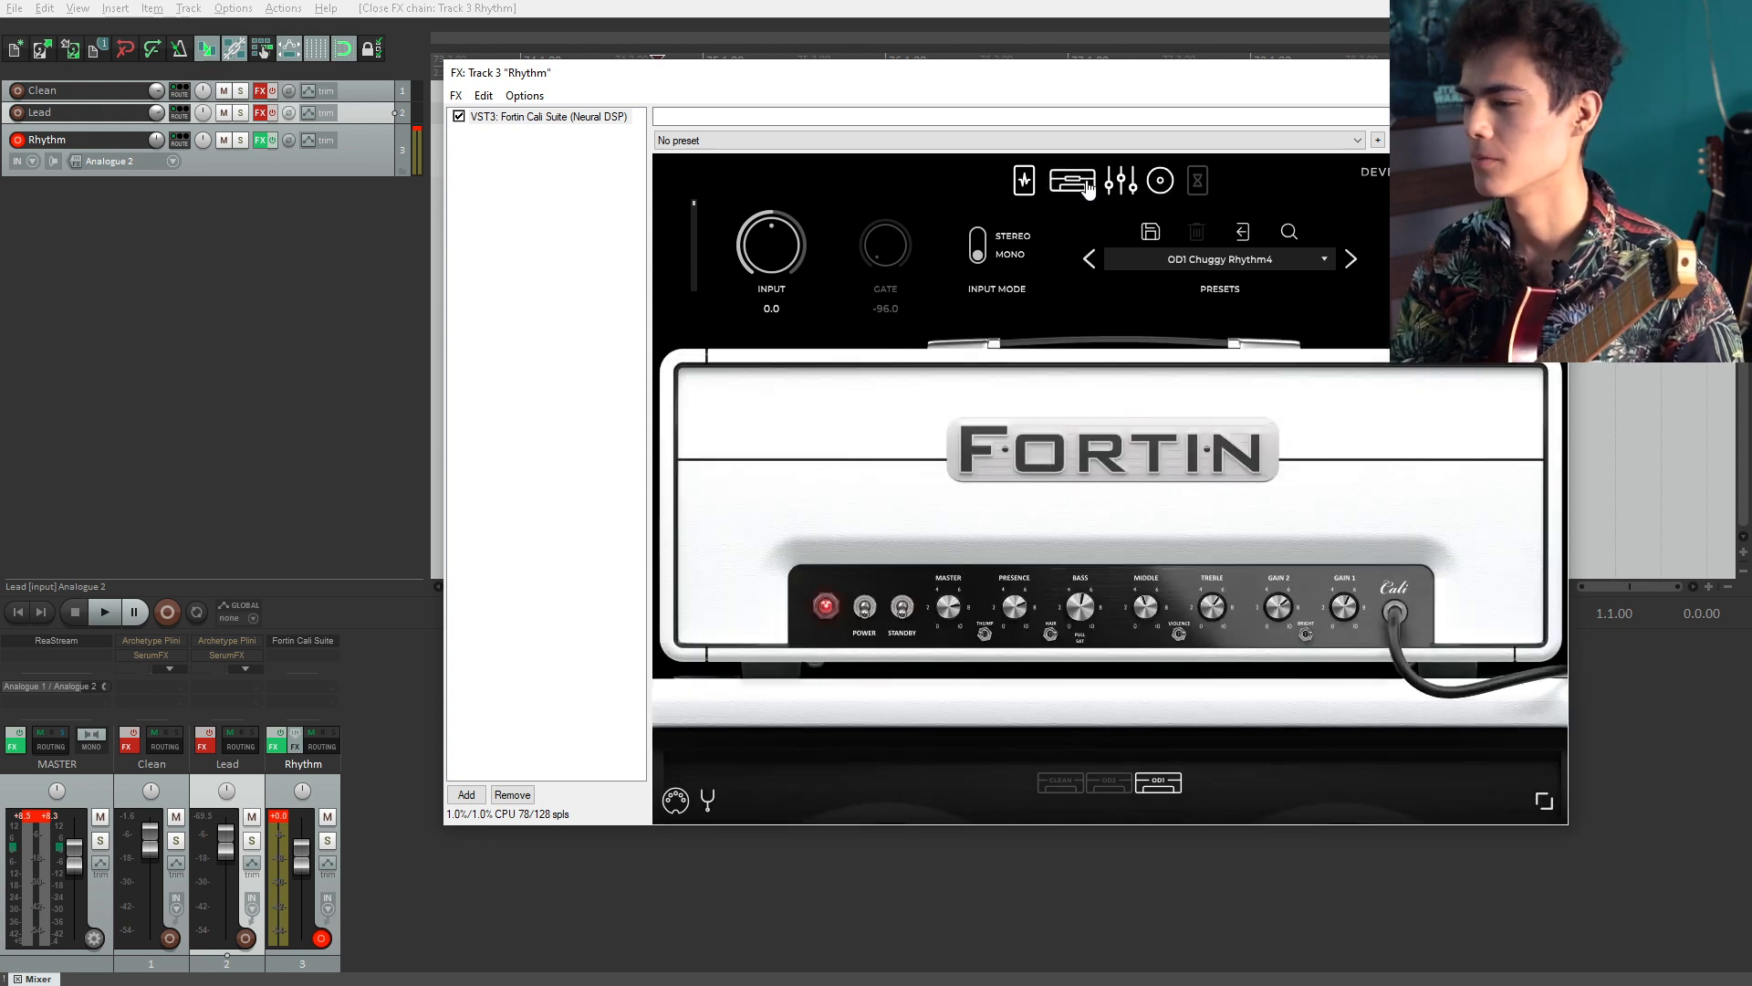
left_click(1024, 181)
left_click(1080, 185)
left_click(1121, 180)
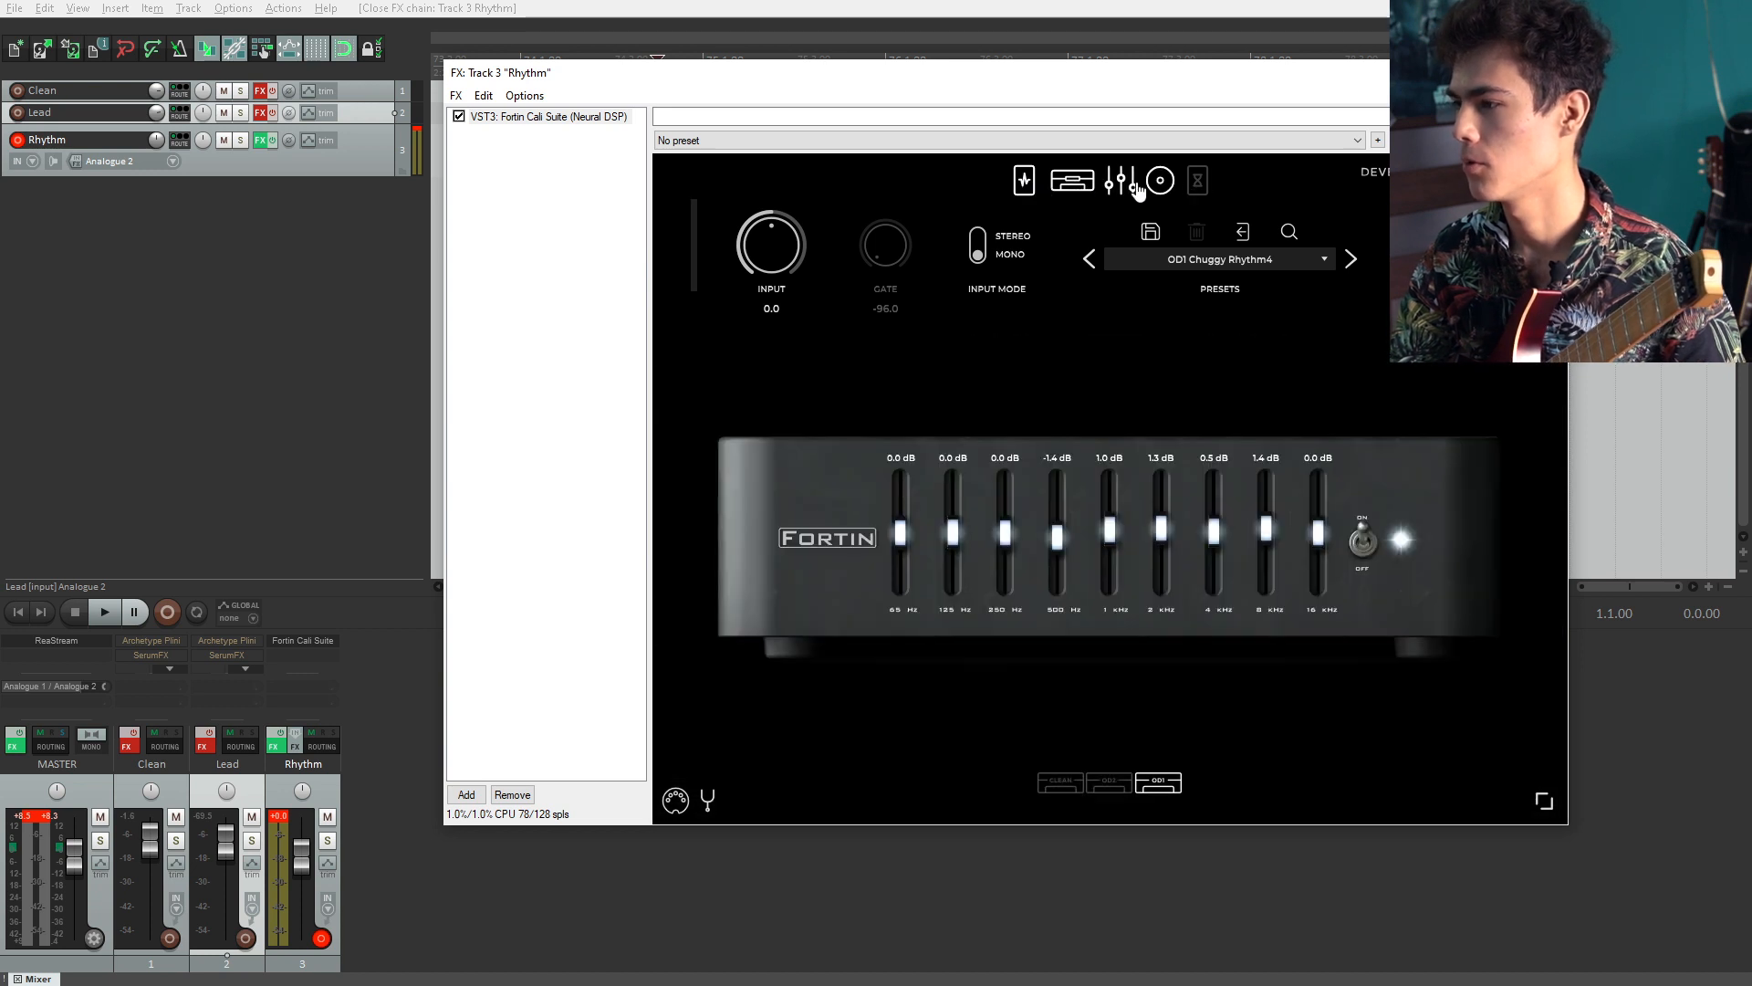
Step: Open the pedal board and raise the Hexdrive pedal's tone knob slightly
left_click(1024, 181)
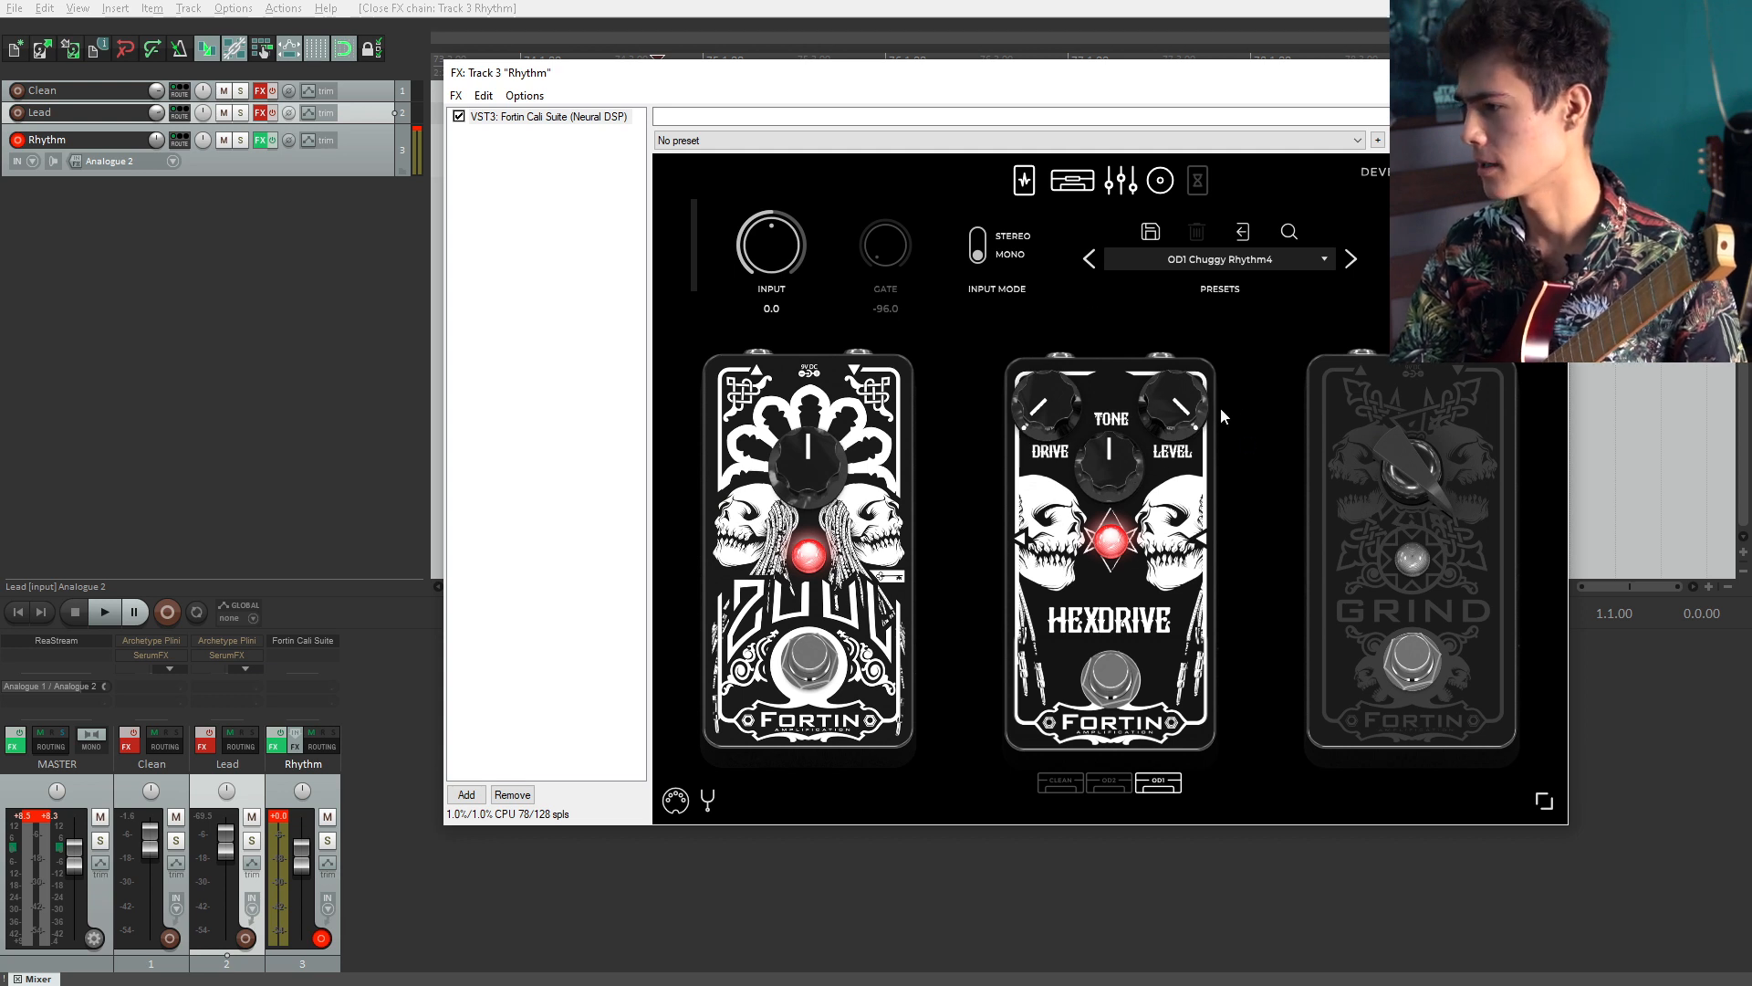
left_click_drag(1058, 413, 1061, 379)
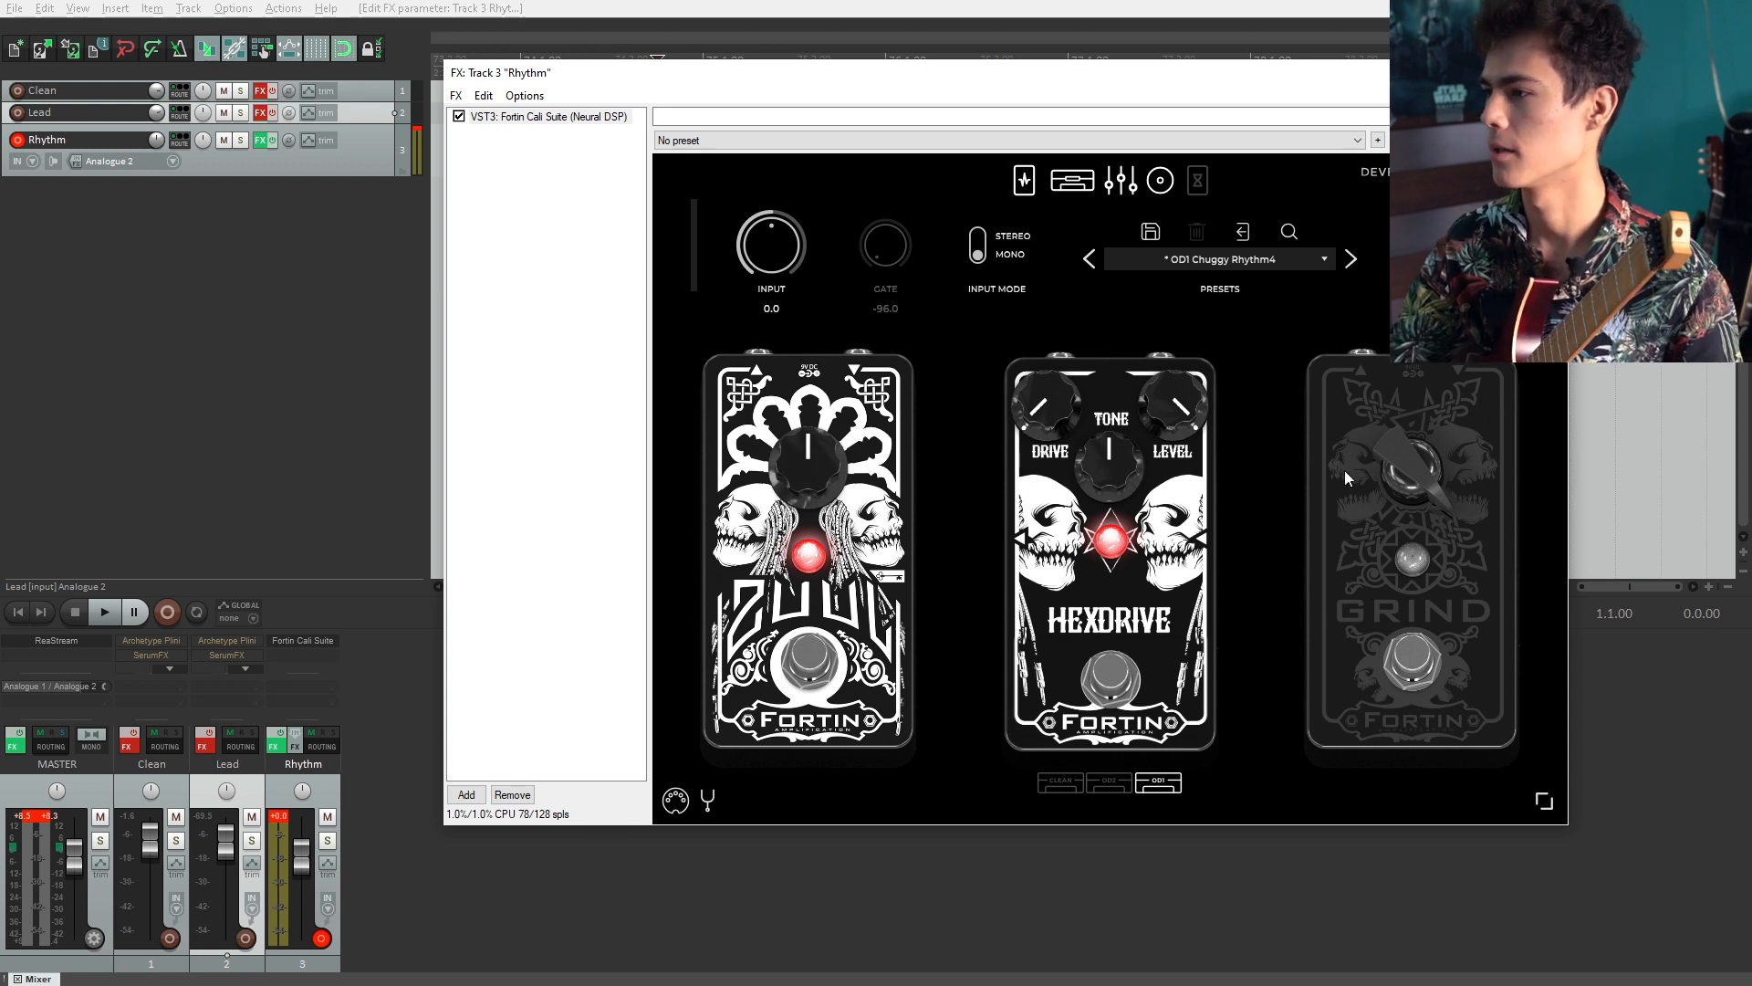
Step: Review the amp, EQ and cabinet modules, checking both cabinet microphone selection lists
left_click(1056, 187)
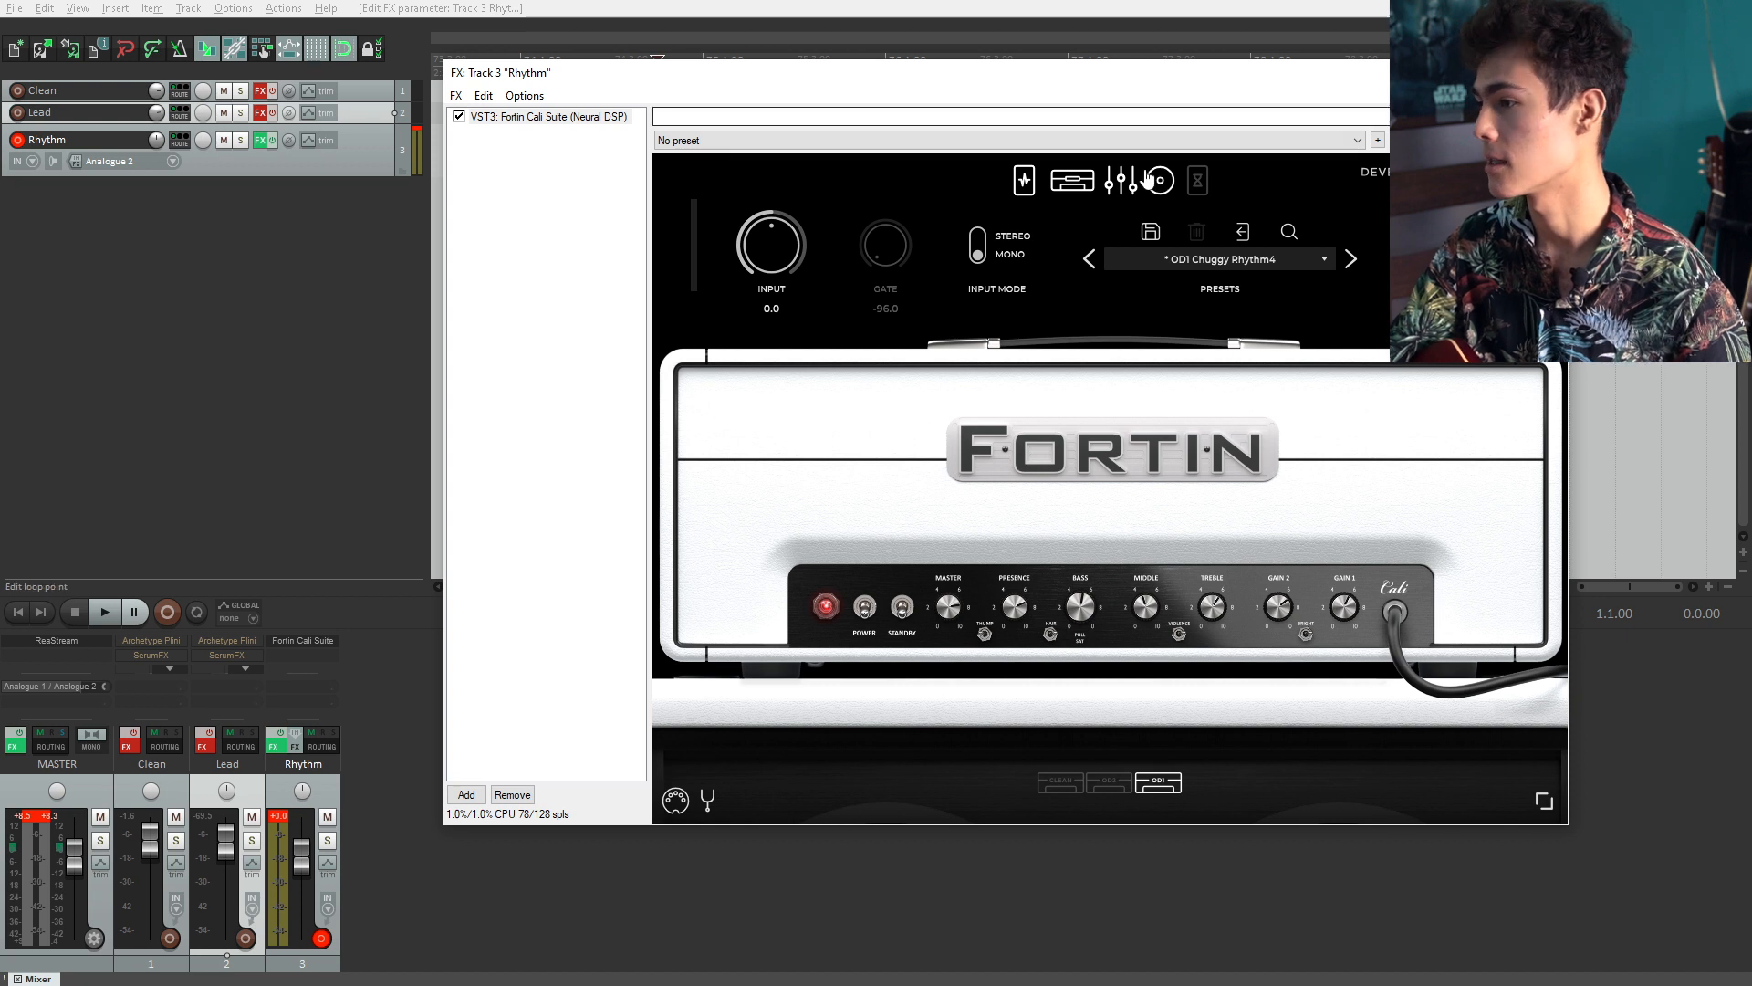
left_click(1116, 180)
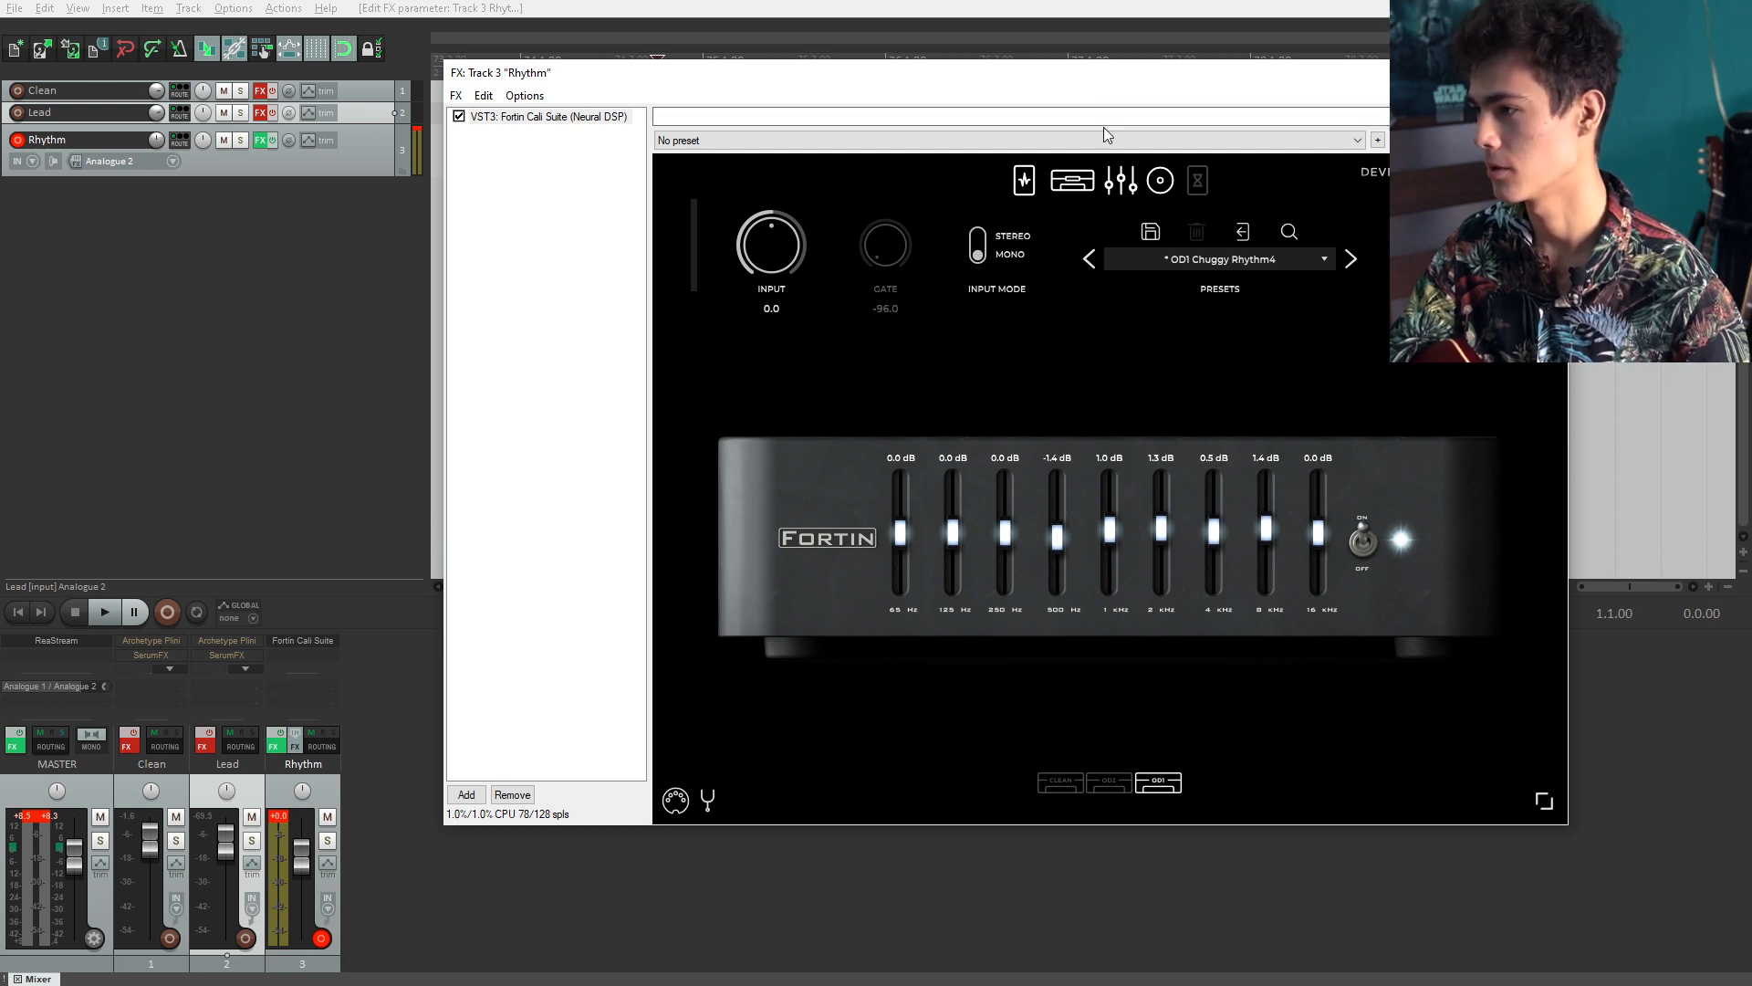
left_click(1160, 180)
left_click(796, 344)
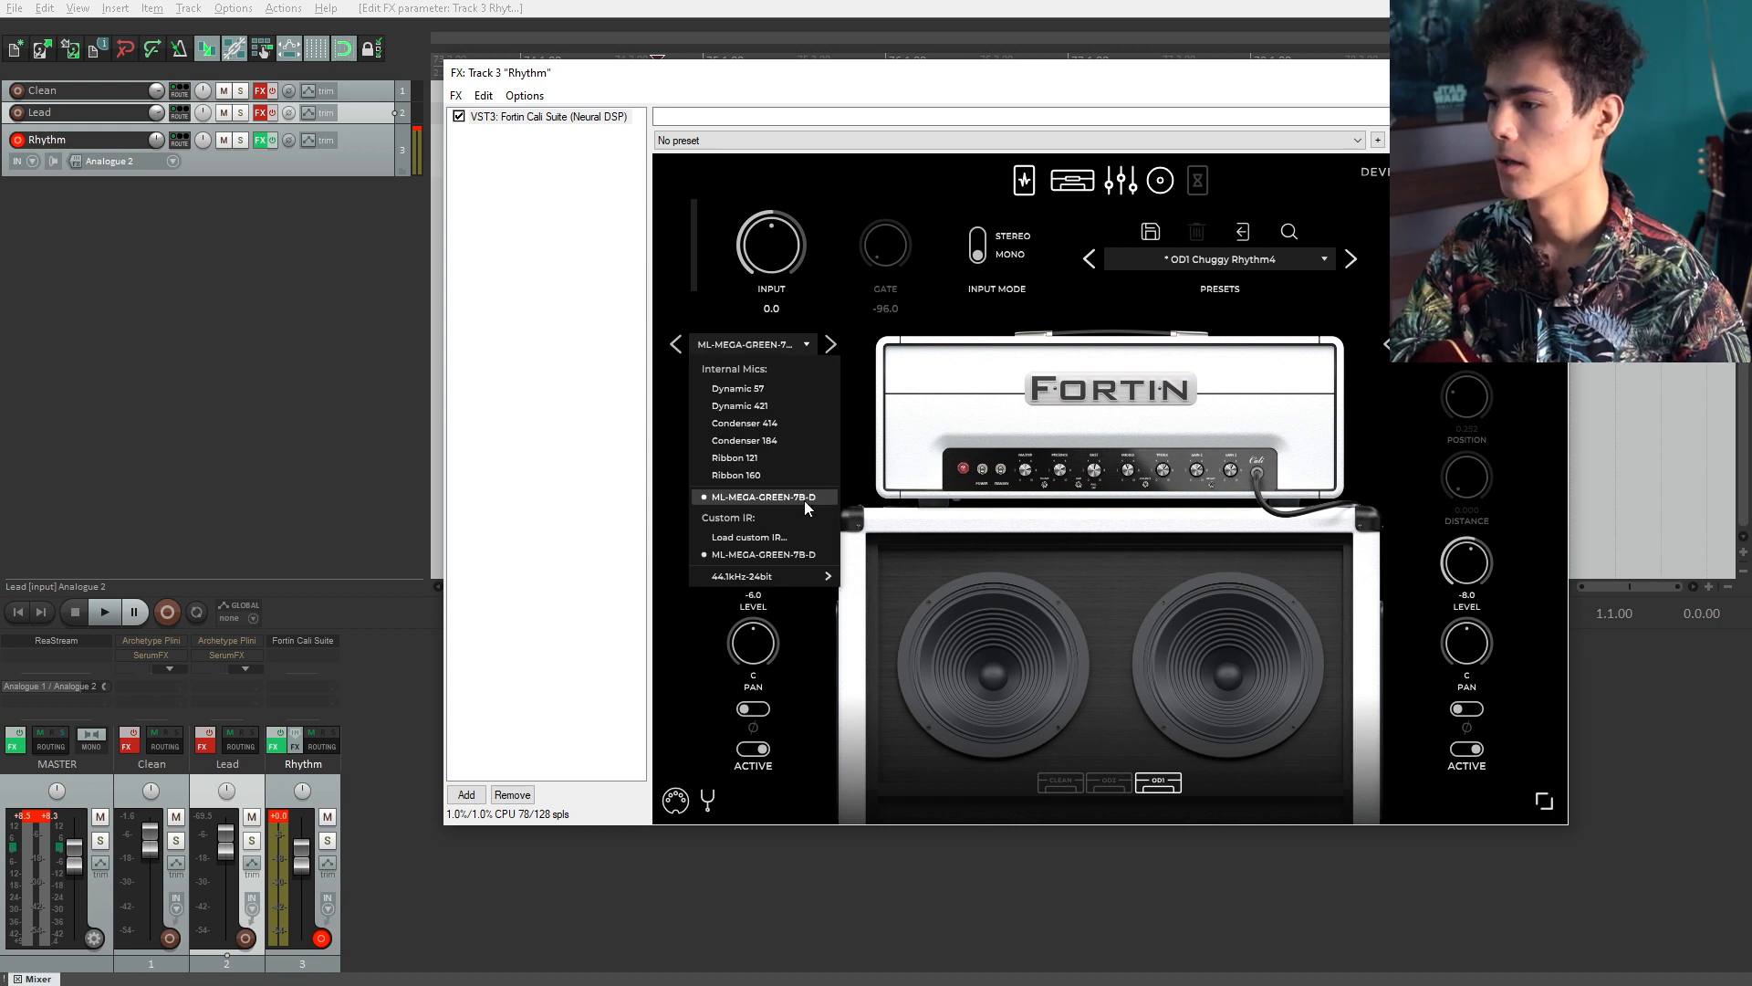
left_click(794, 350)
left_click(793, 351)
left_click(796, 353)
left_click(770, 350)
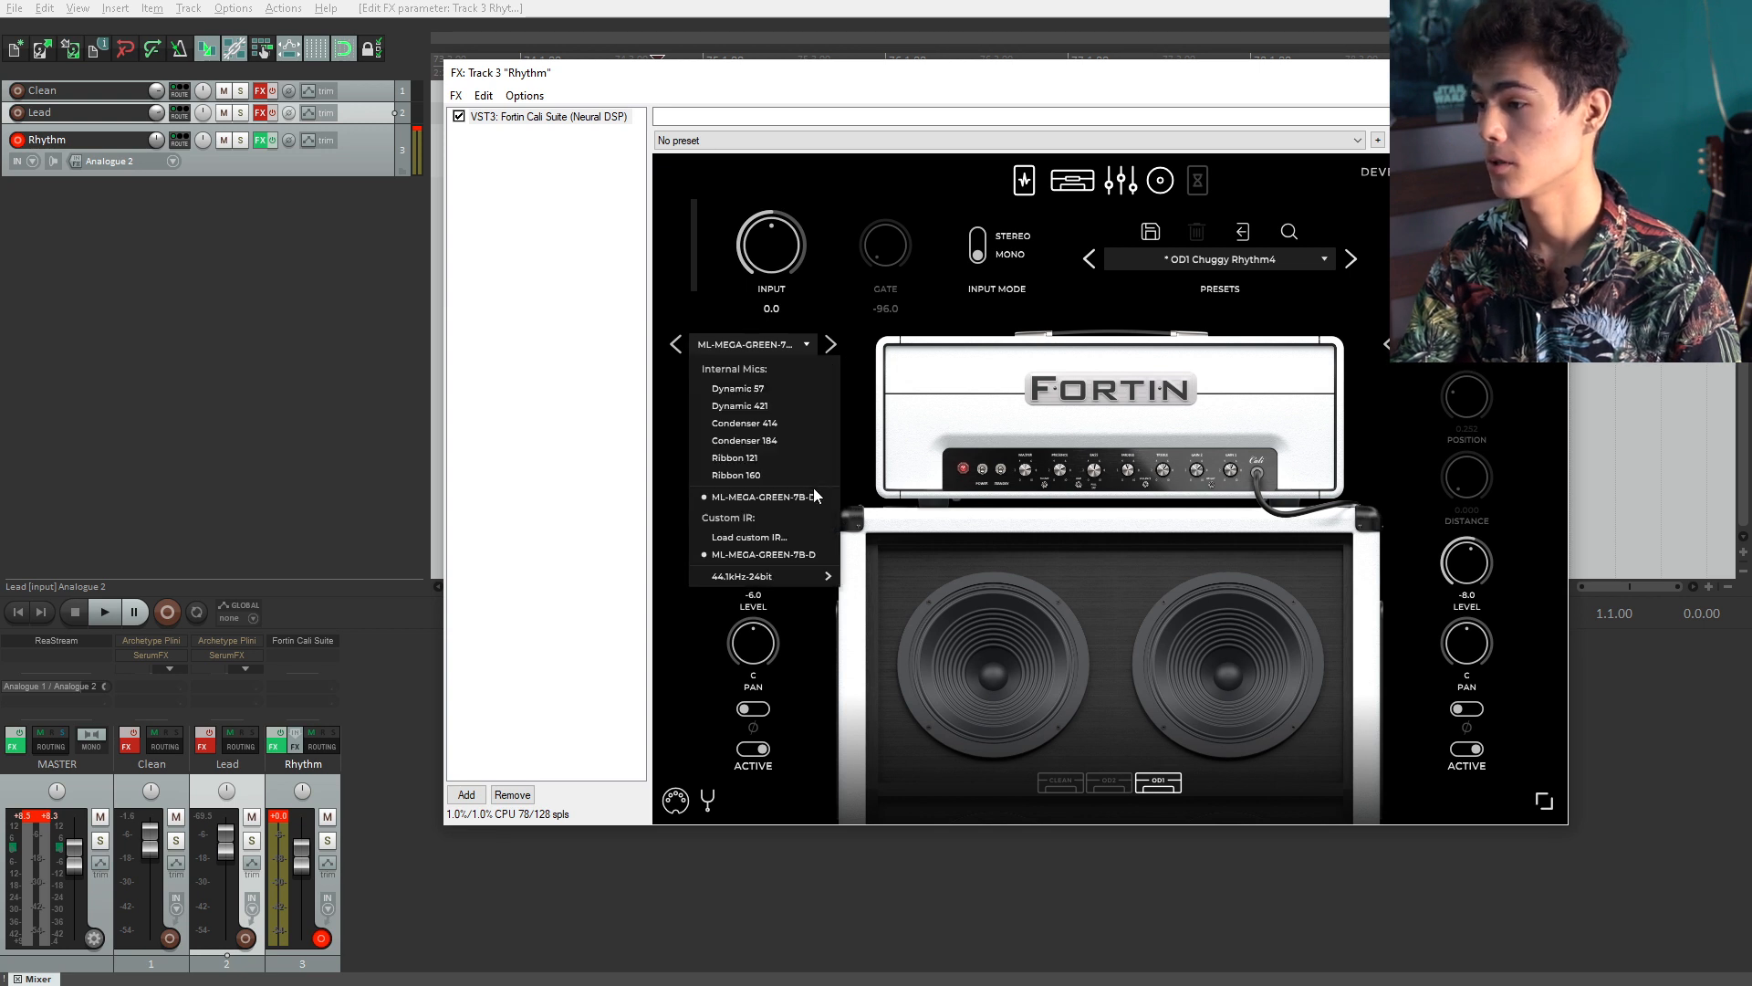
left_click(1467, 356)
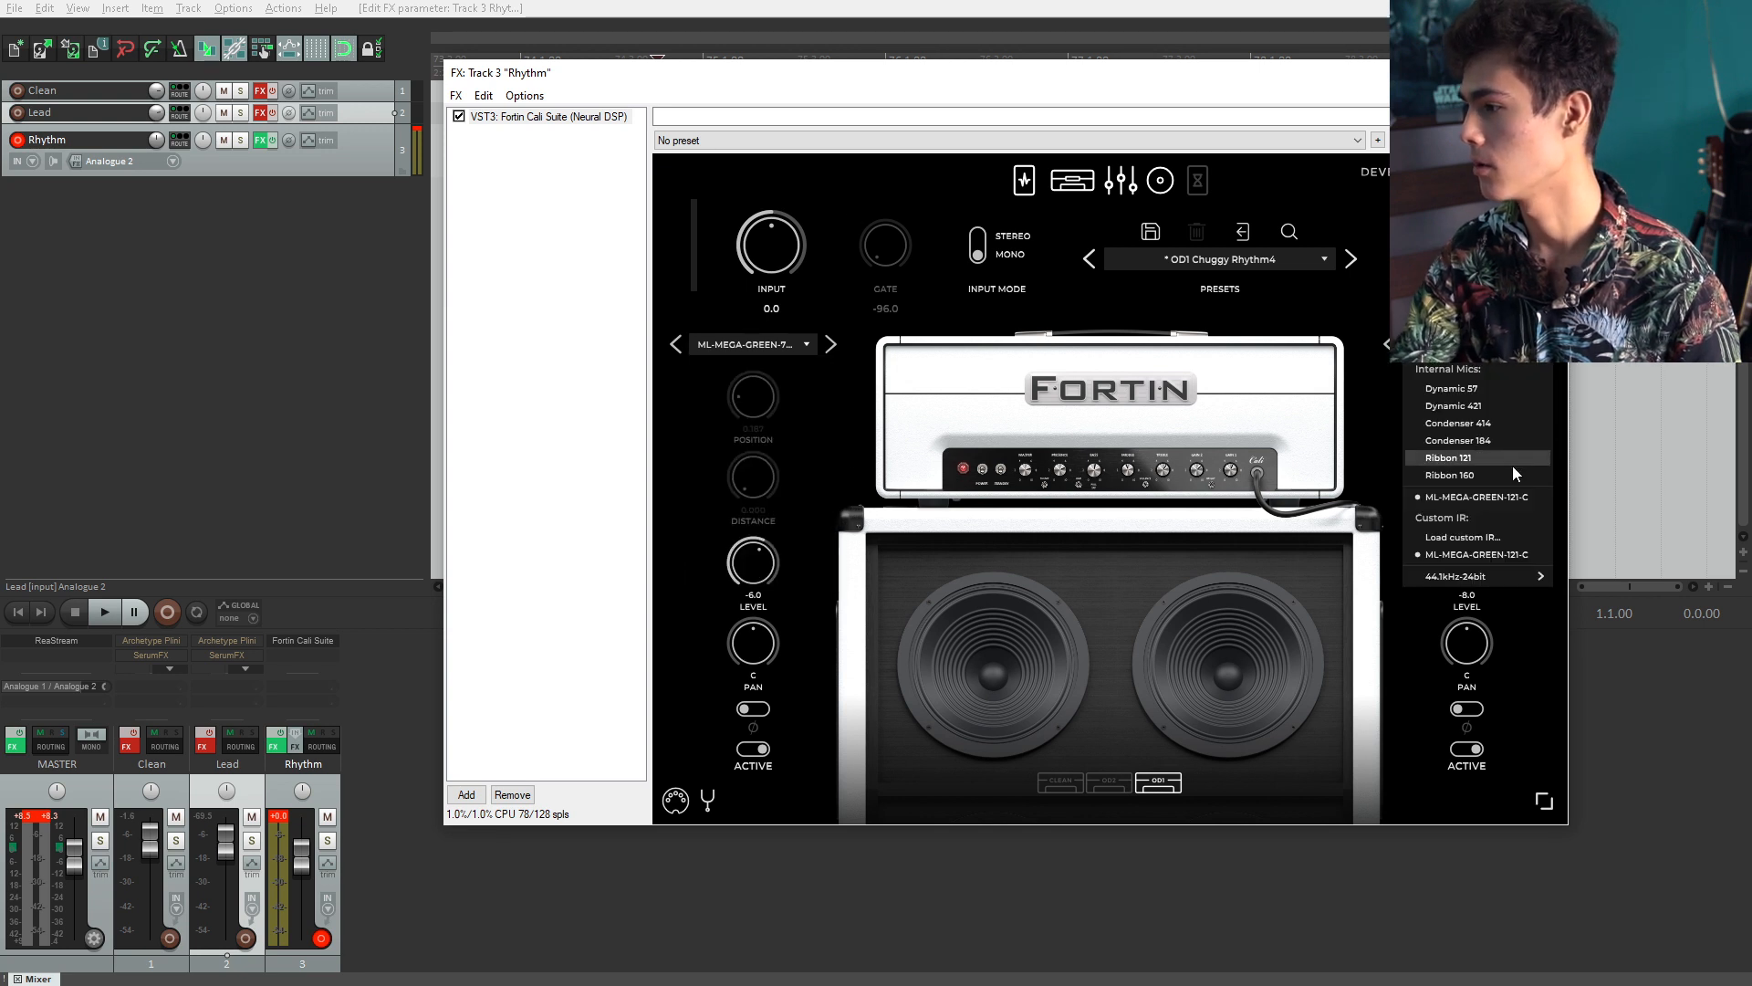
left_click(1164, 356)
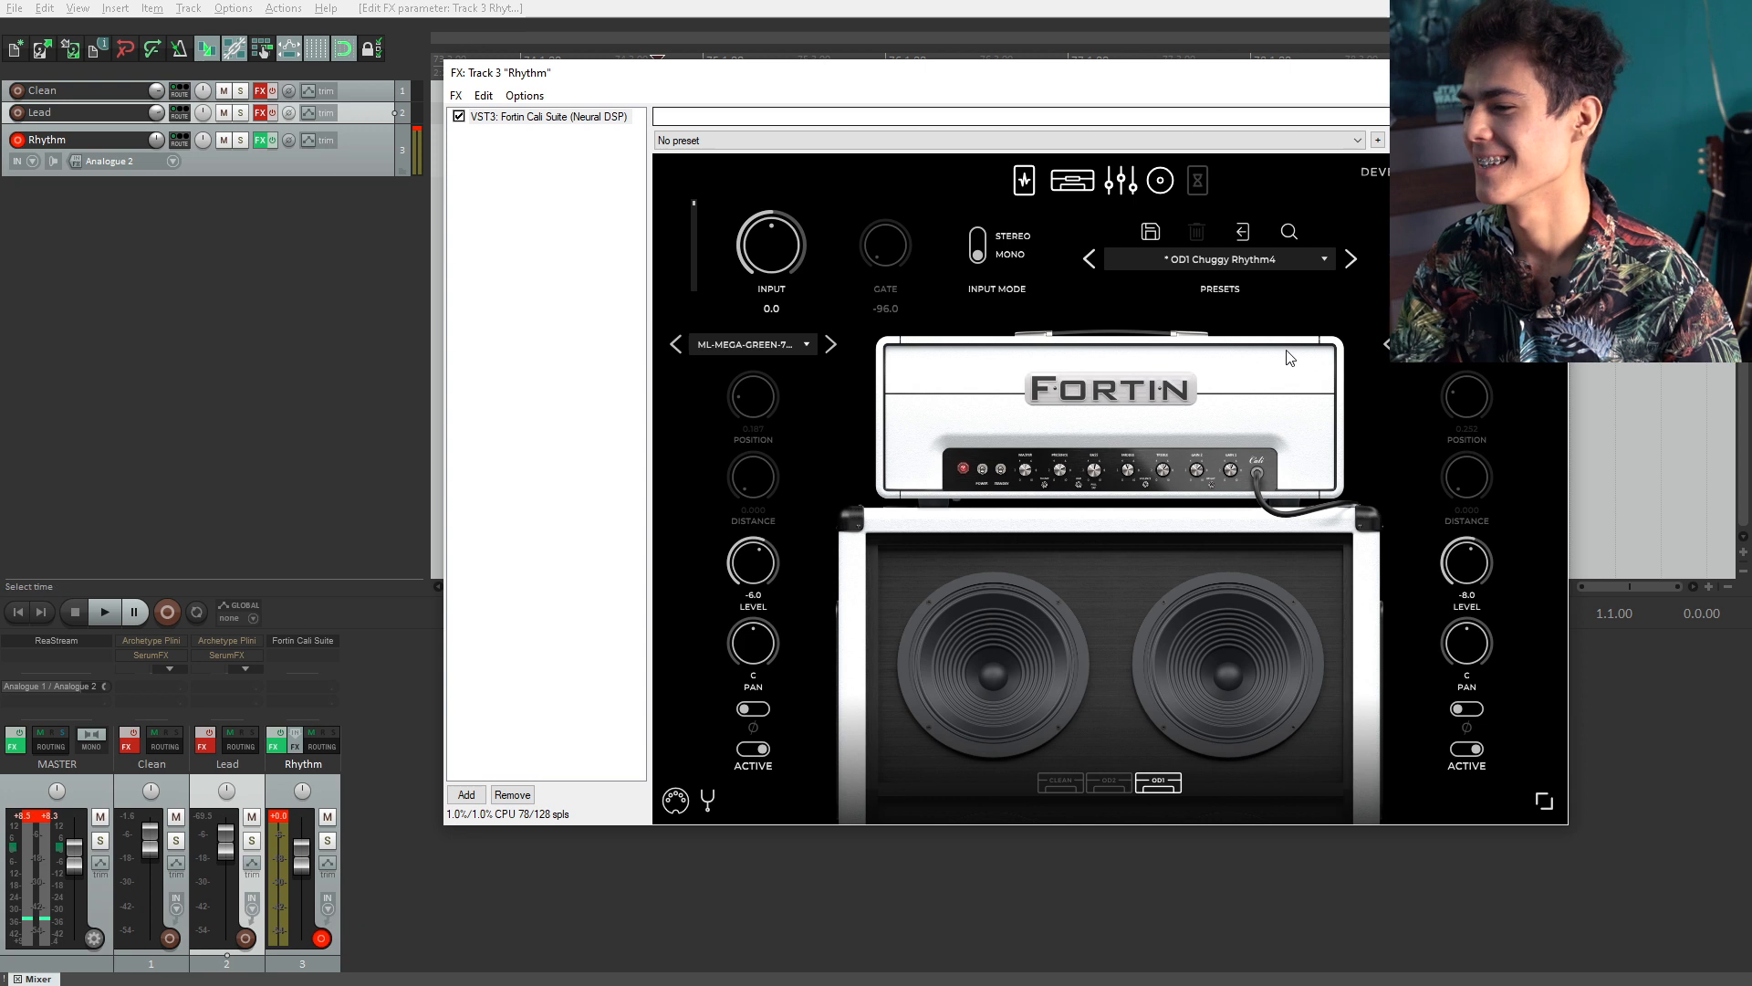
Step: Add the SerumFX plugin to the Rhythm track's FX chain by searching for serum
left_click(478, 796)
key("BackSpace")
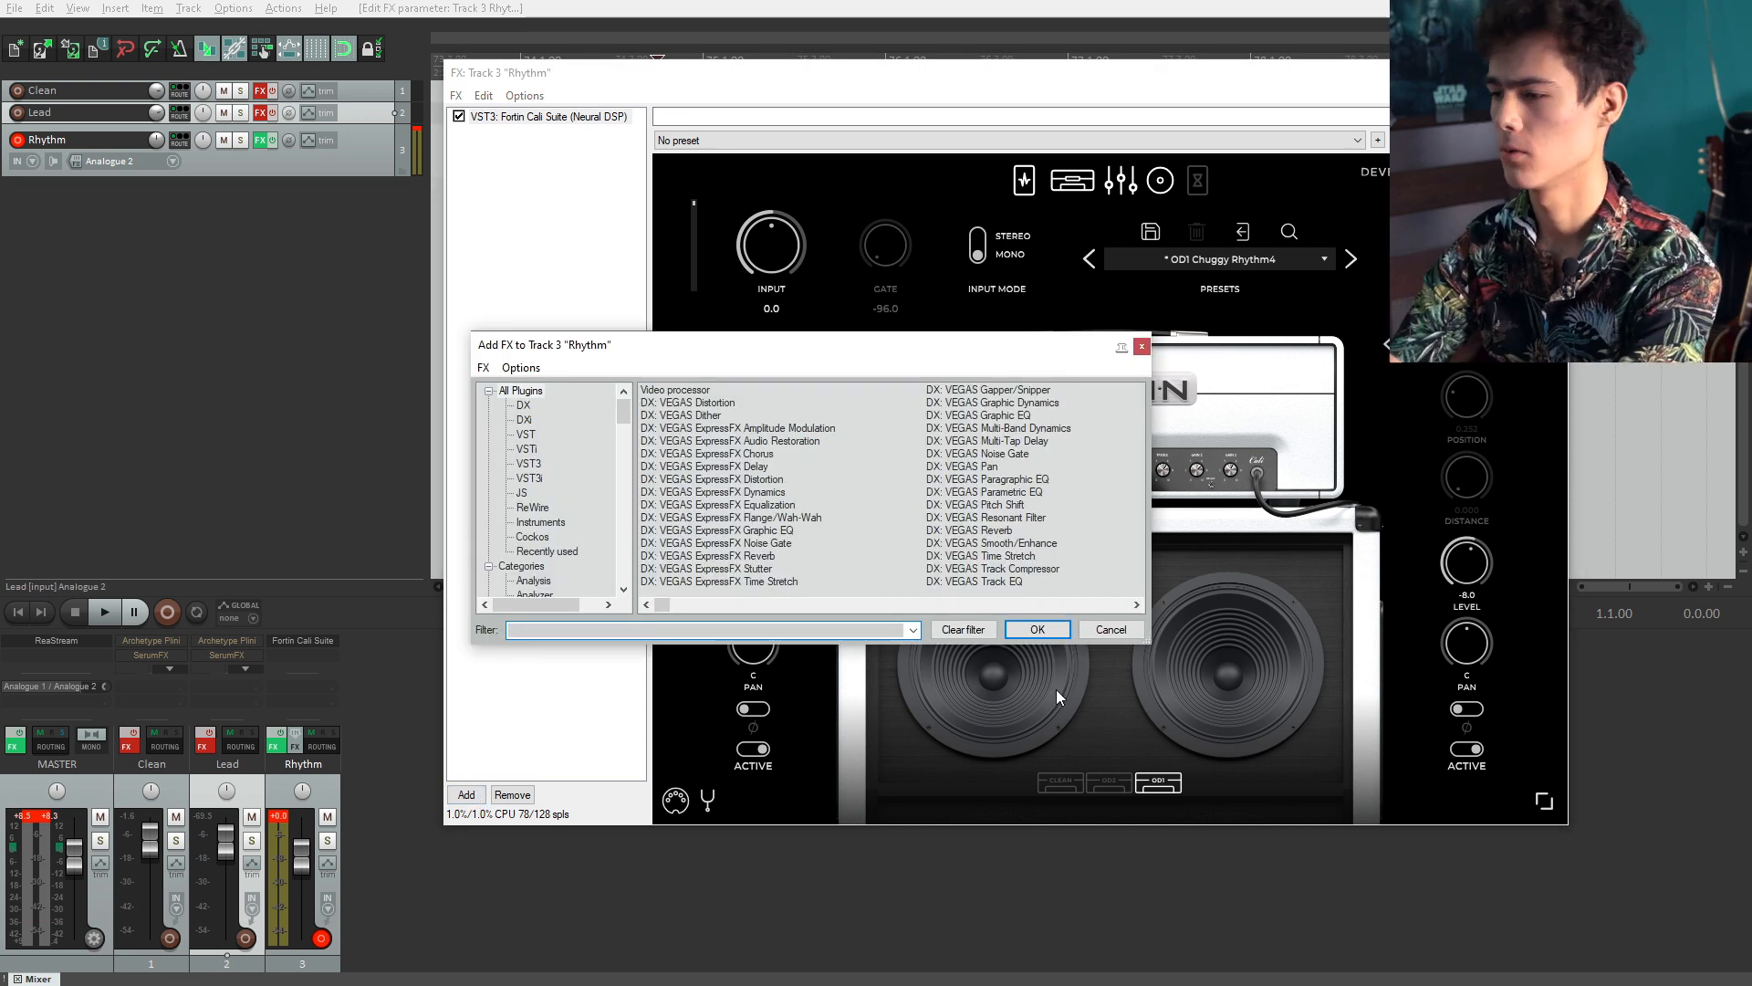
type("serum")
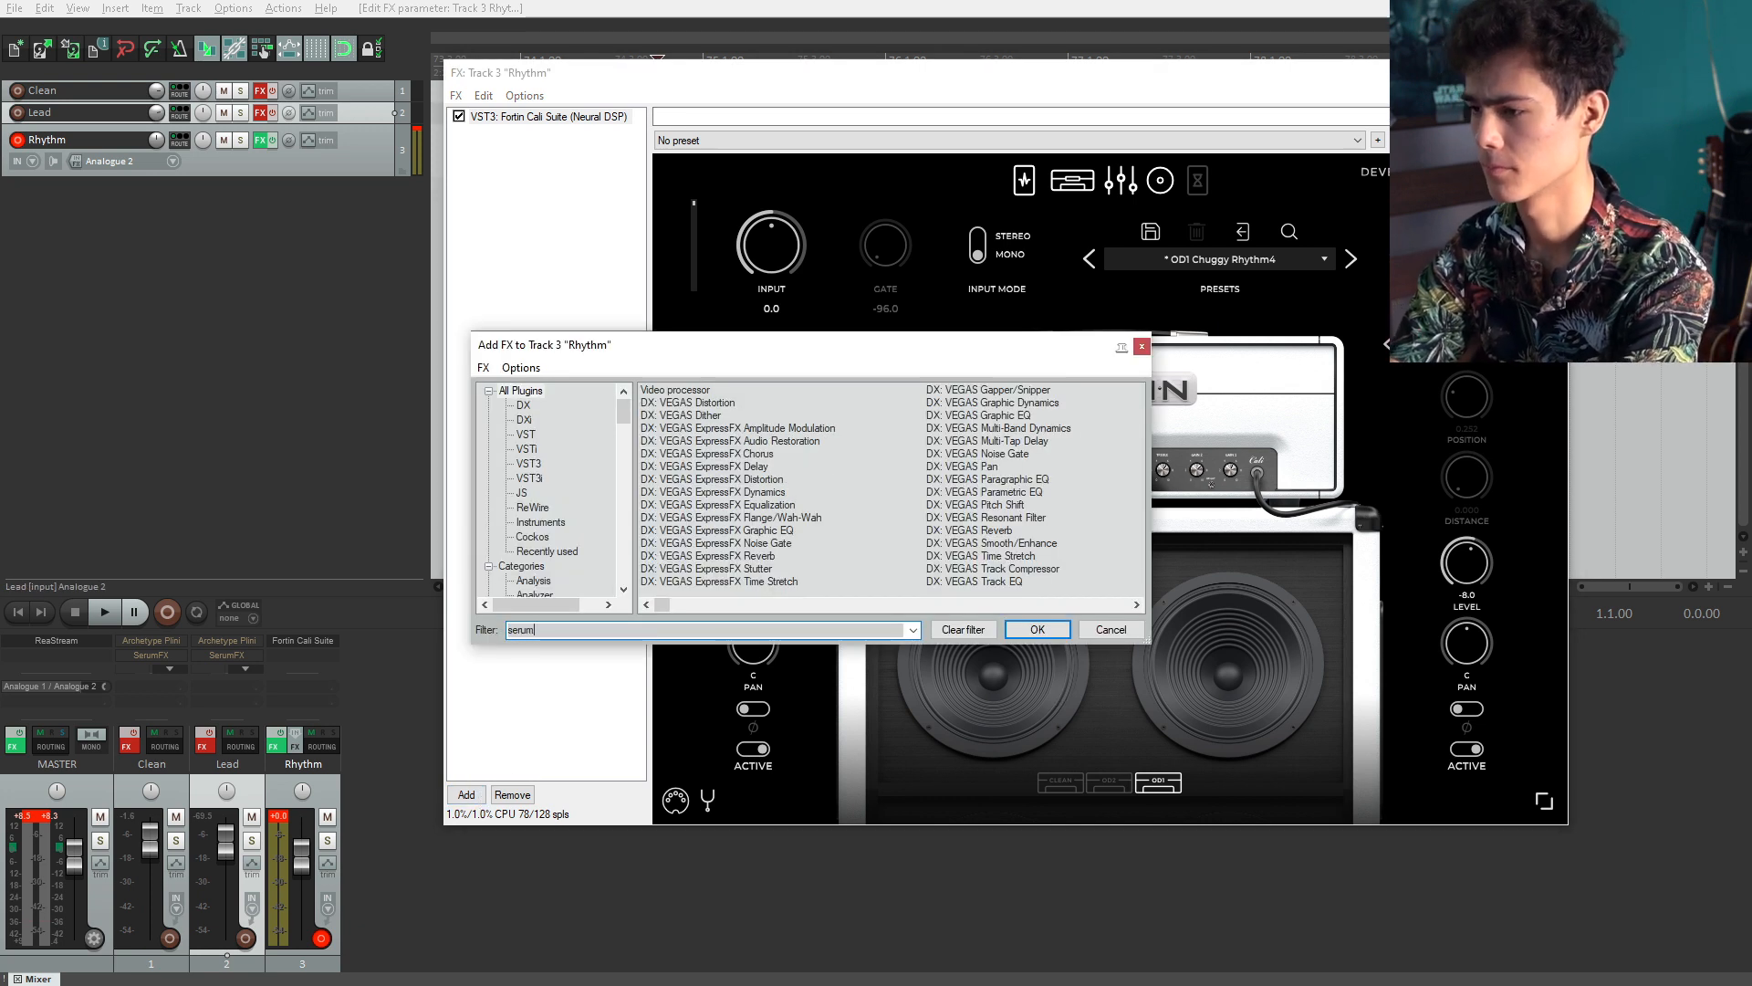
double_click(704, 402)
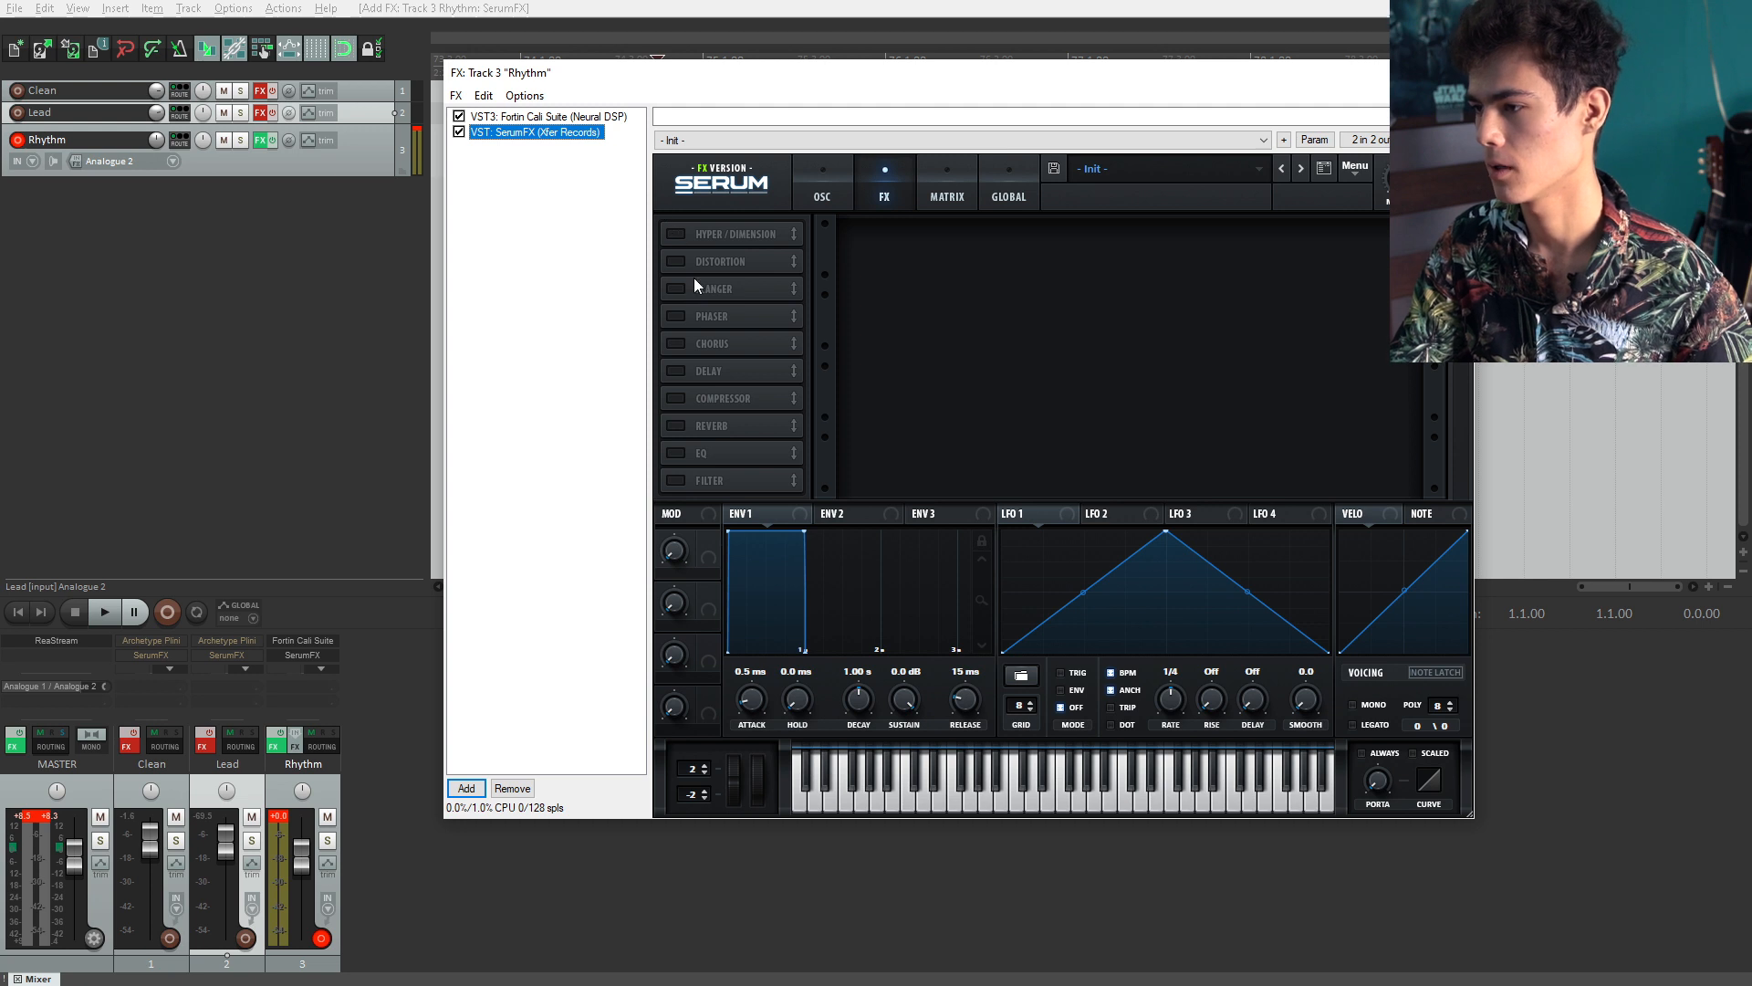
Step: Enable Serum's Filter effect at the top of its rack and move SerumFX ahead of the Fortin Cali Suite
left_click(679, 482)
left_click_drag(683, 483, 705, 277)
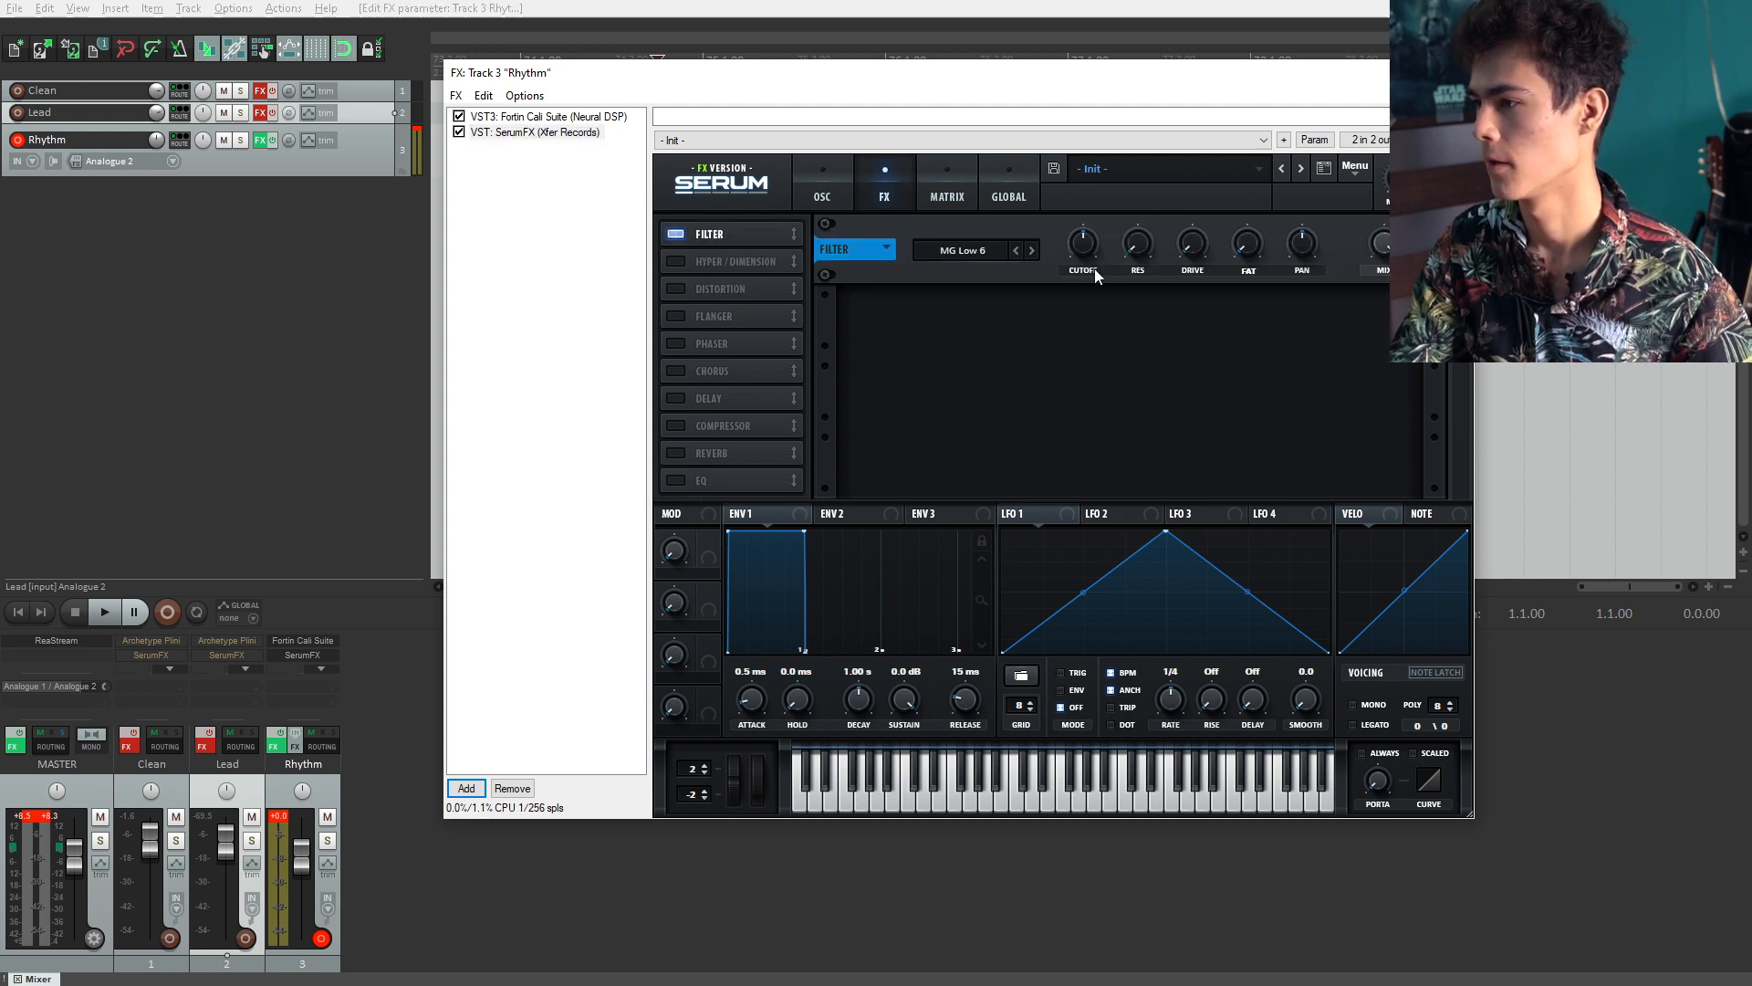
left_click(982, 252)
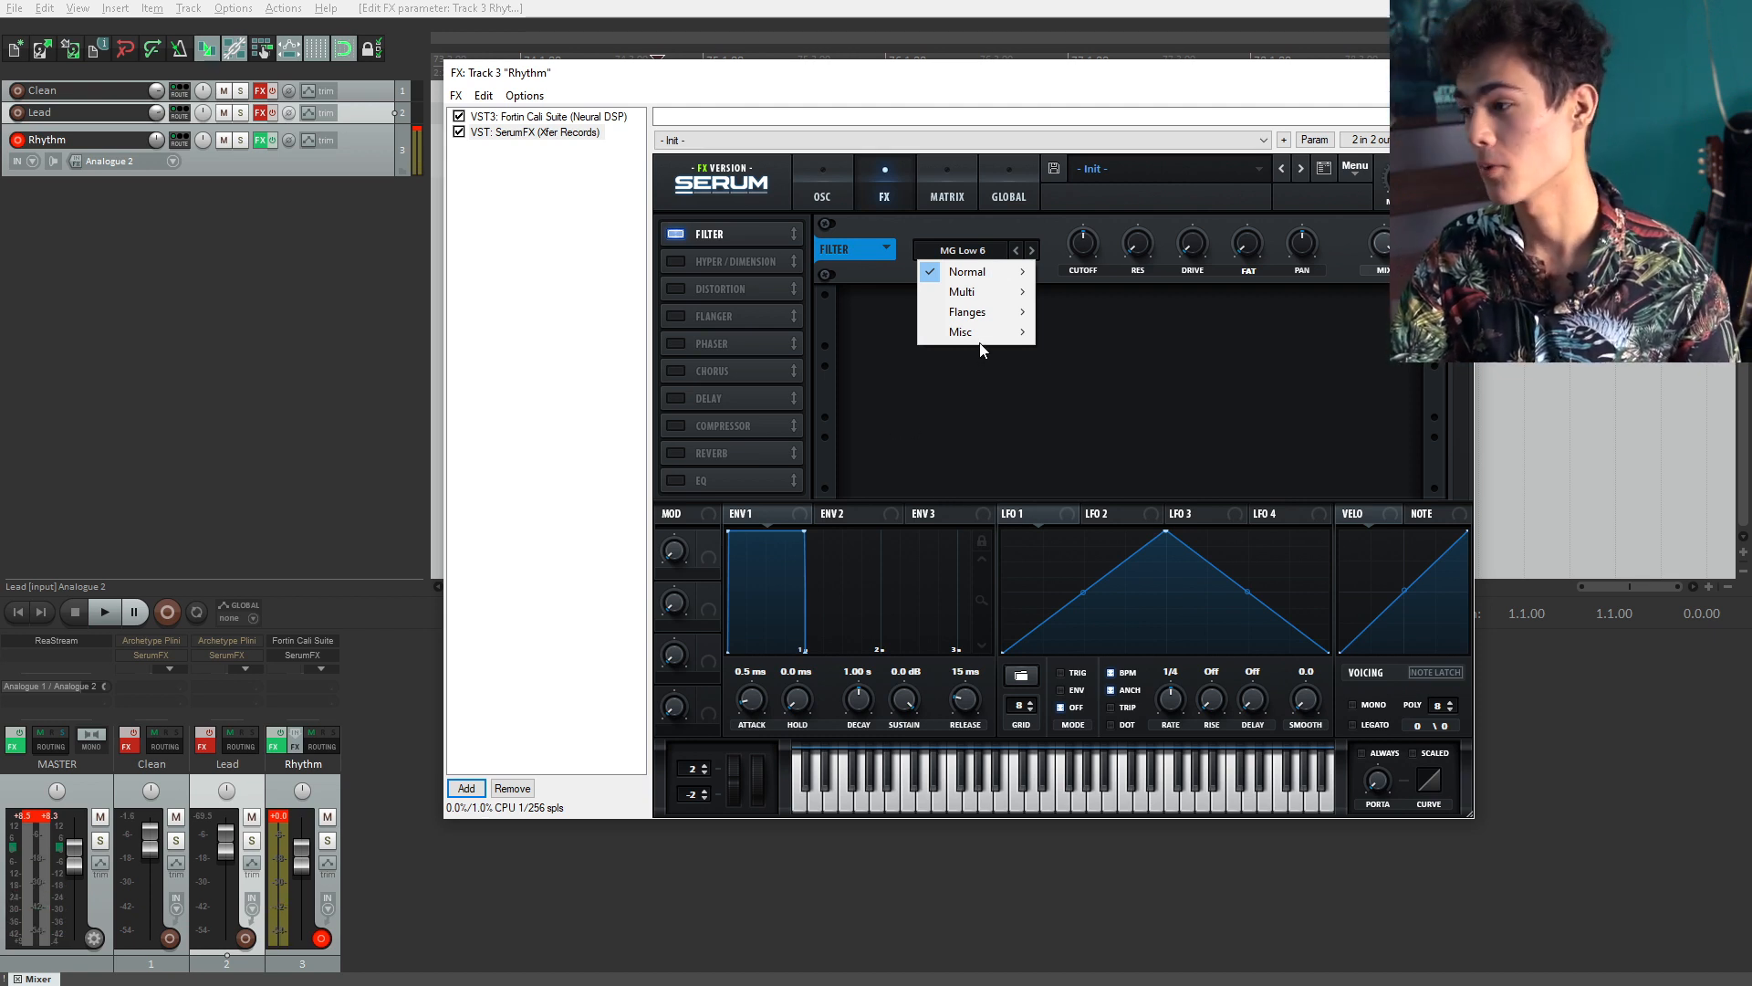
mouse_move(982, 332)
left_click(513, 156)
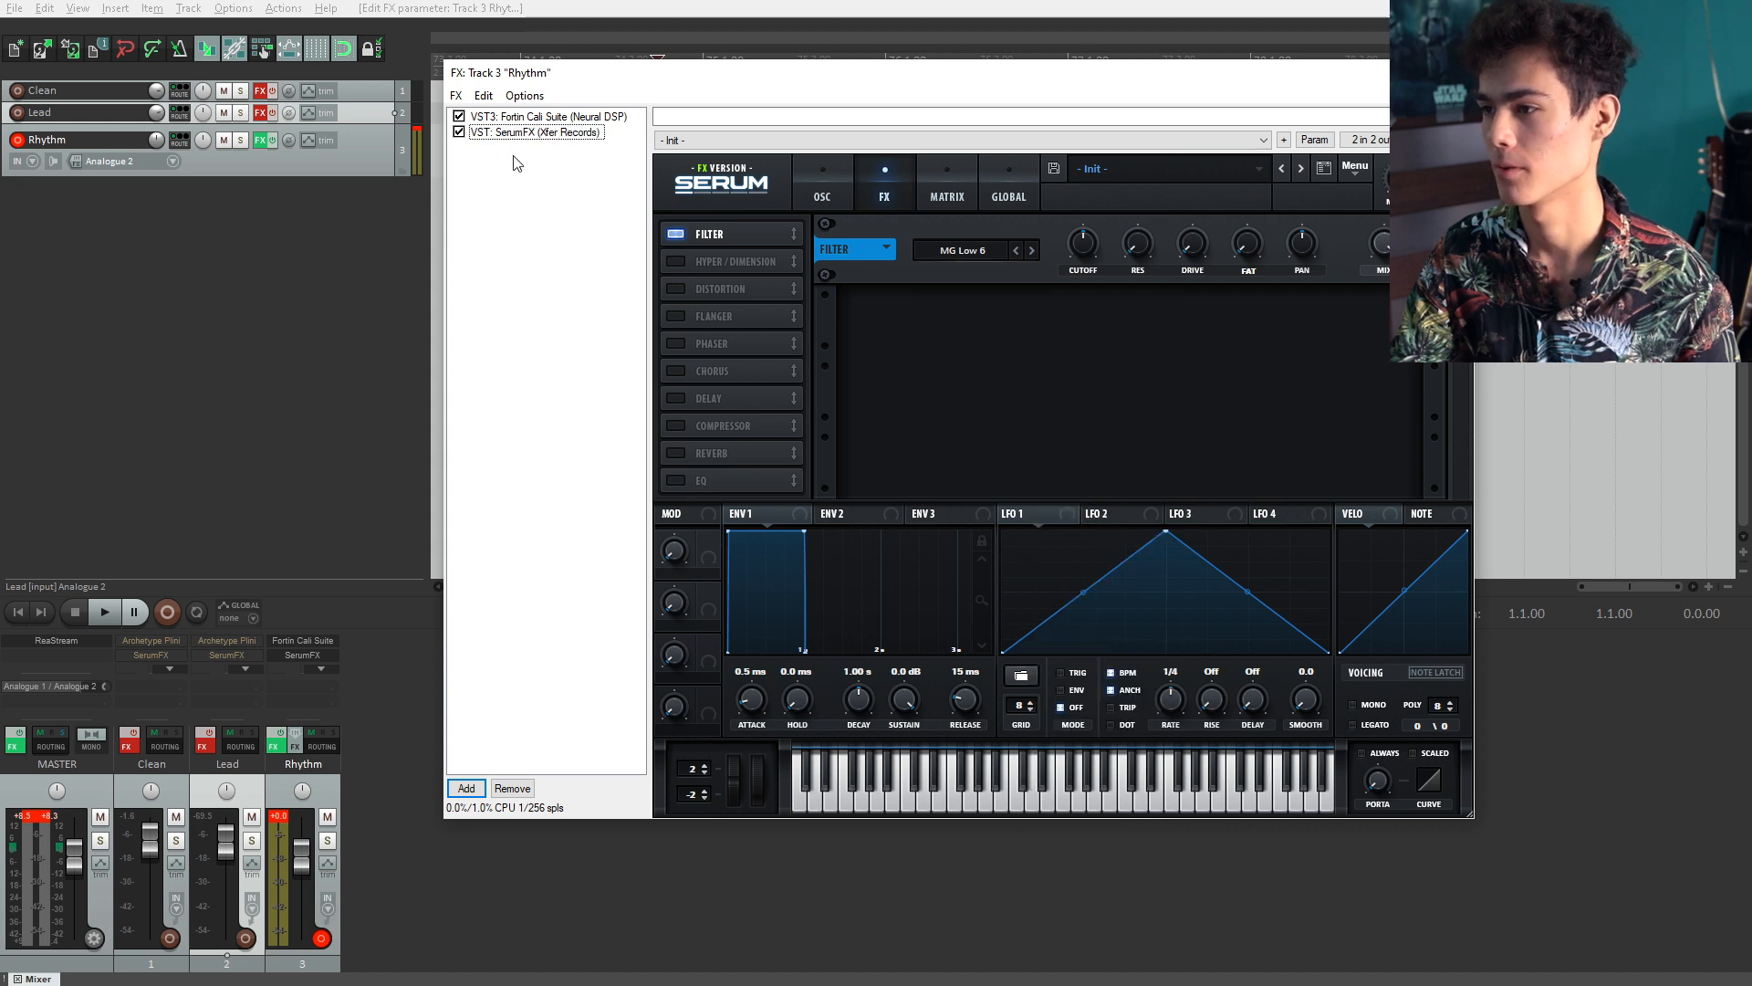
left_click_drag(522, 132, 521, 116)
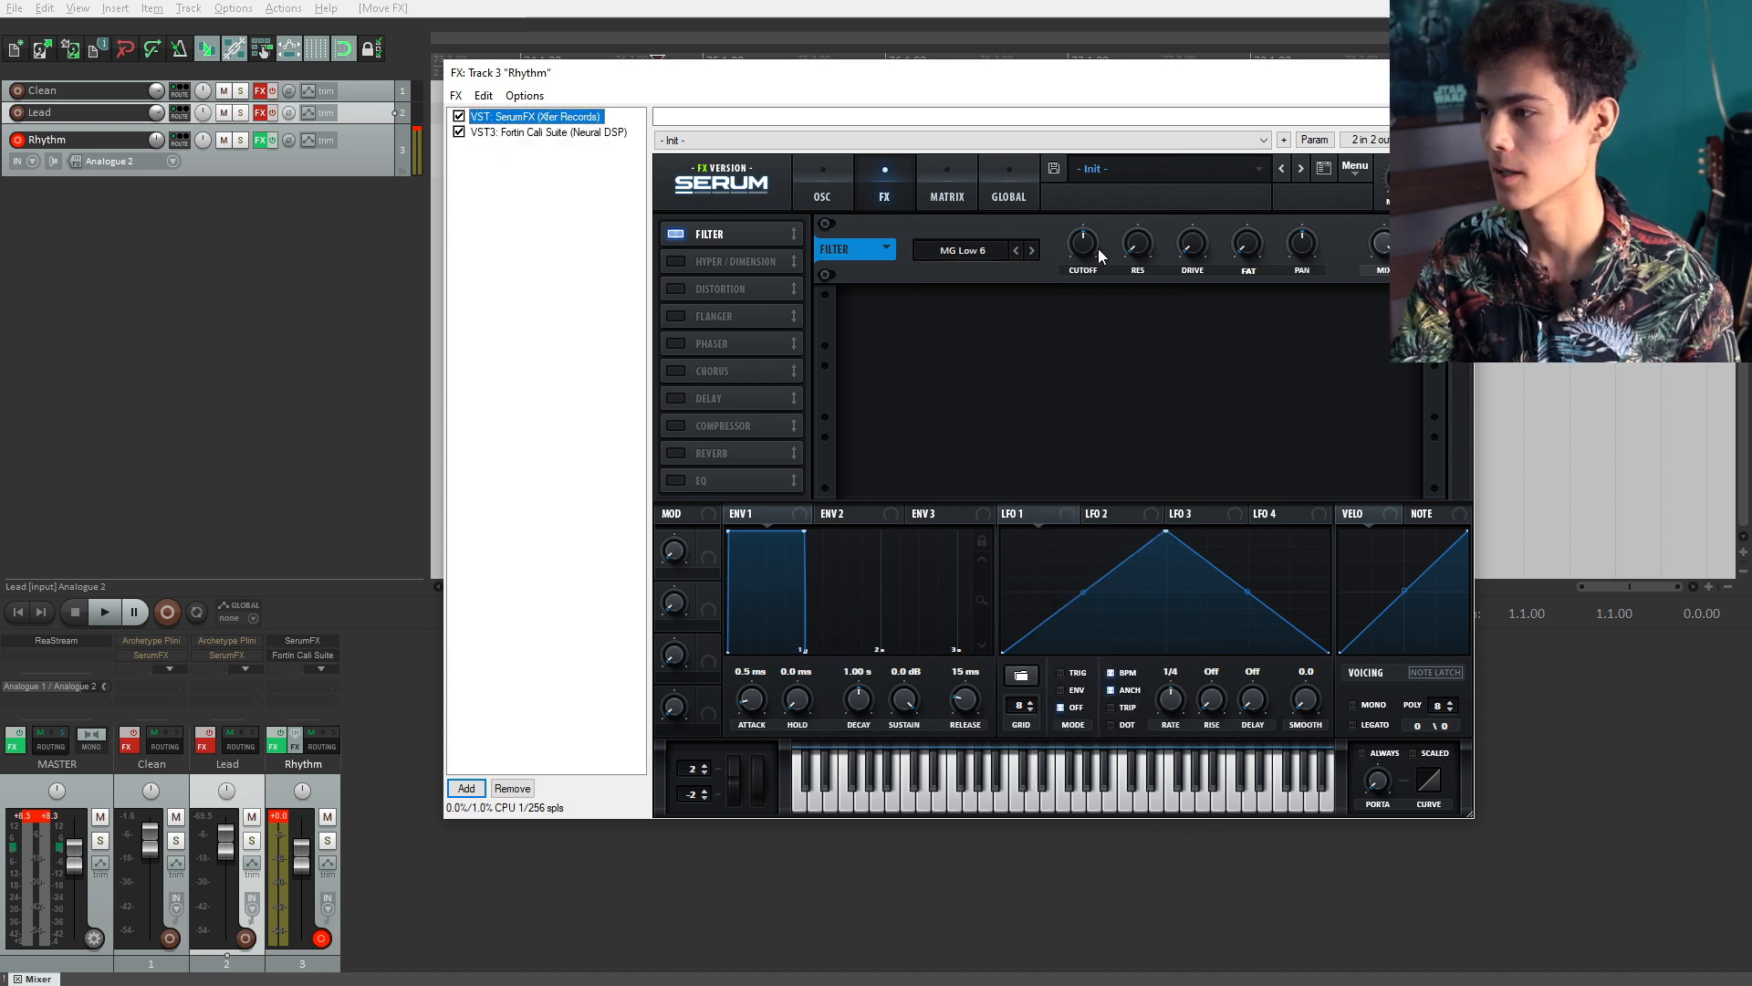
Step: Set the Serum filter type to Ring Mod
left_click(1010, 261)
left_click(978, 247)
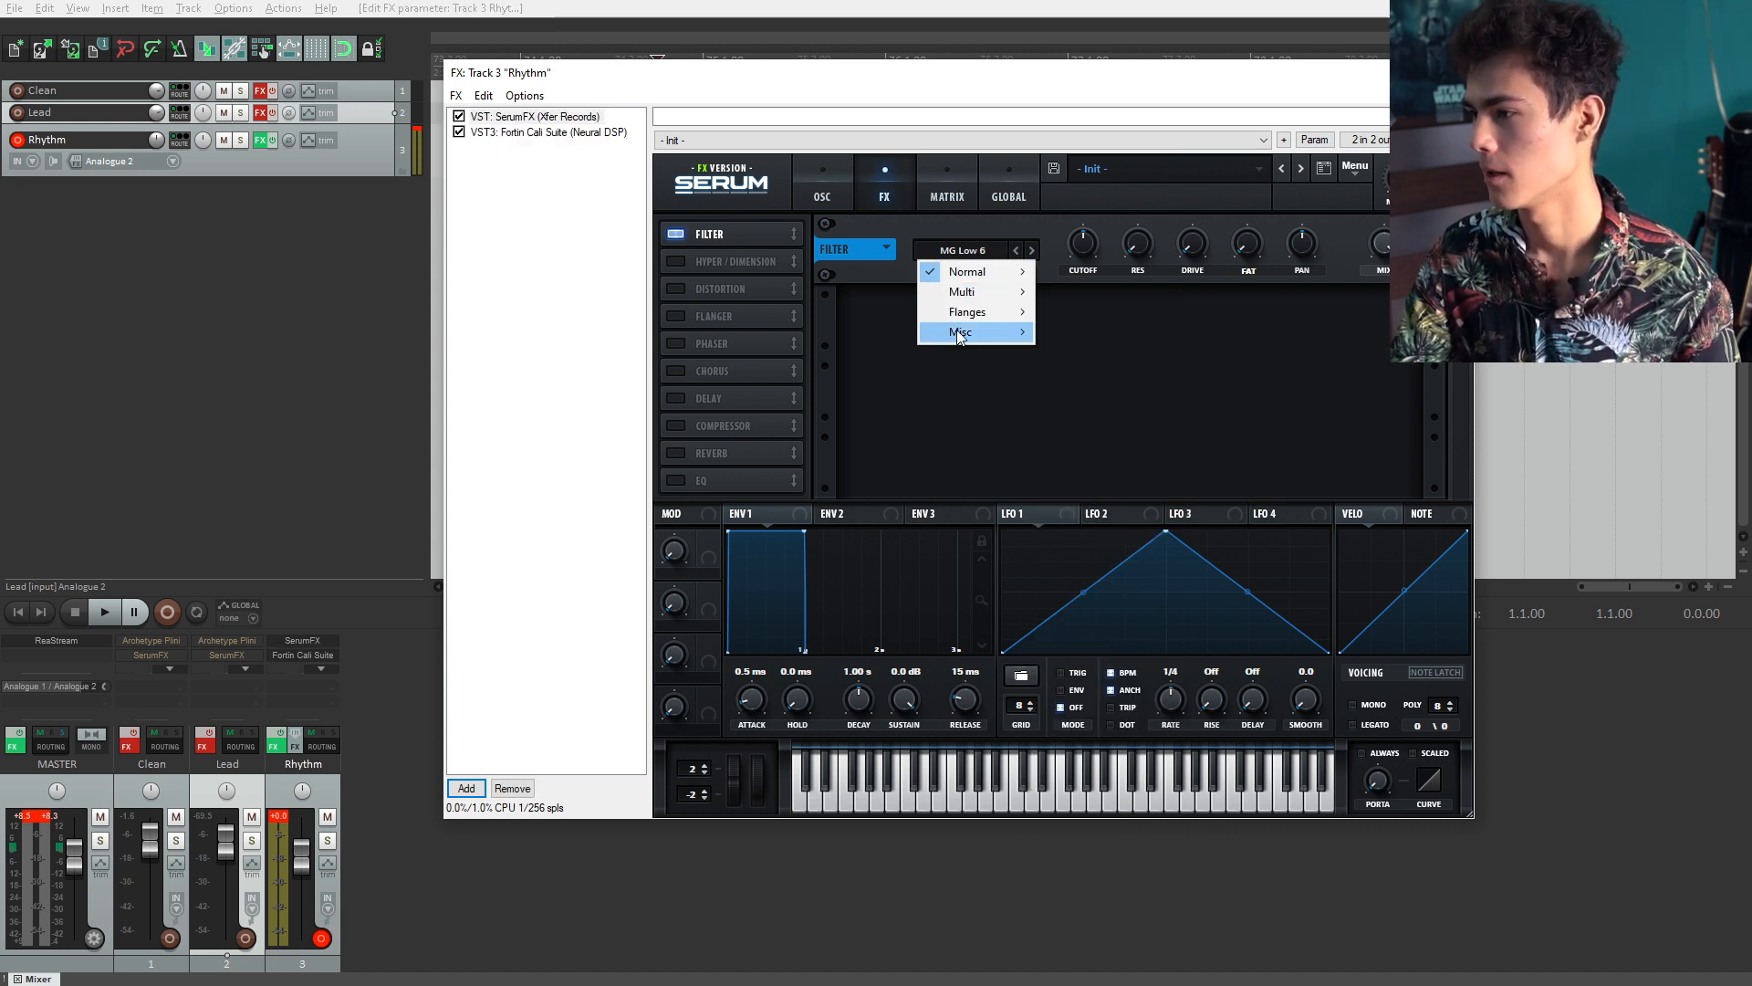
mouse_move(967, 331)
left_click(1161, 434)
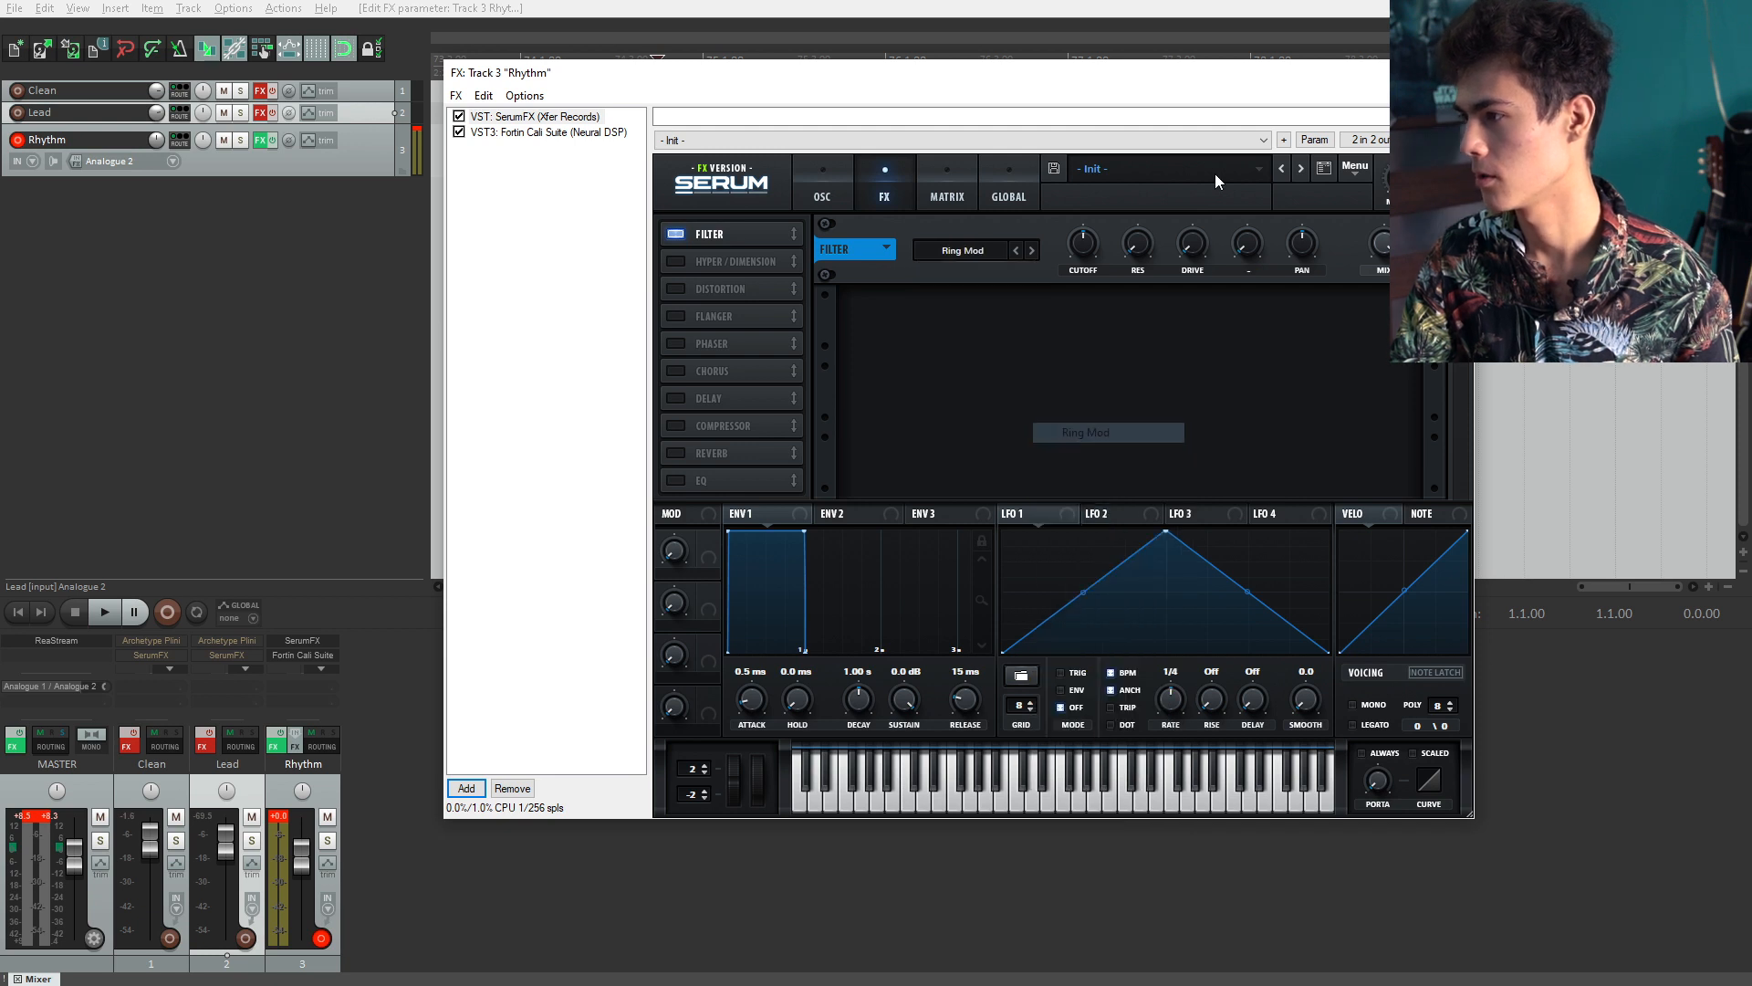
Step: Set the Ring Mod filter's cutoff to 50, resonance to about 30%, and nudge its drive
scroll(1088, 256, "down", 3)
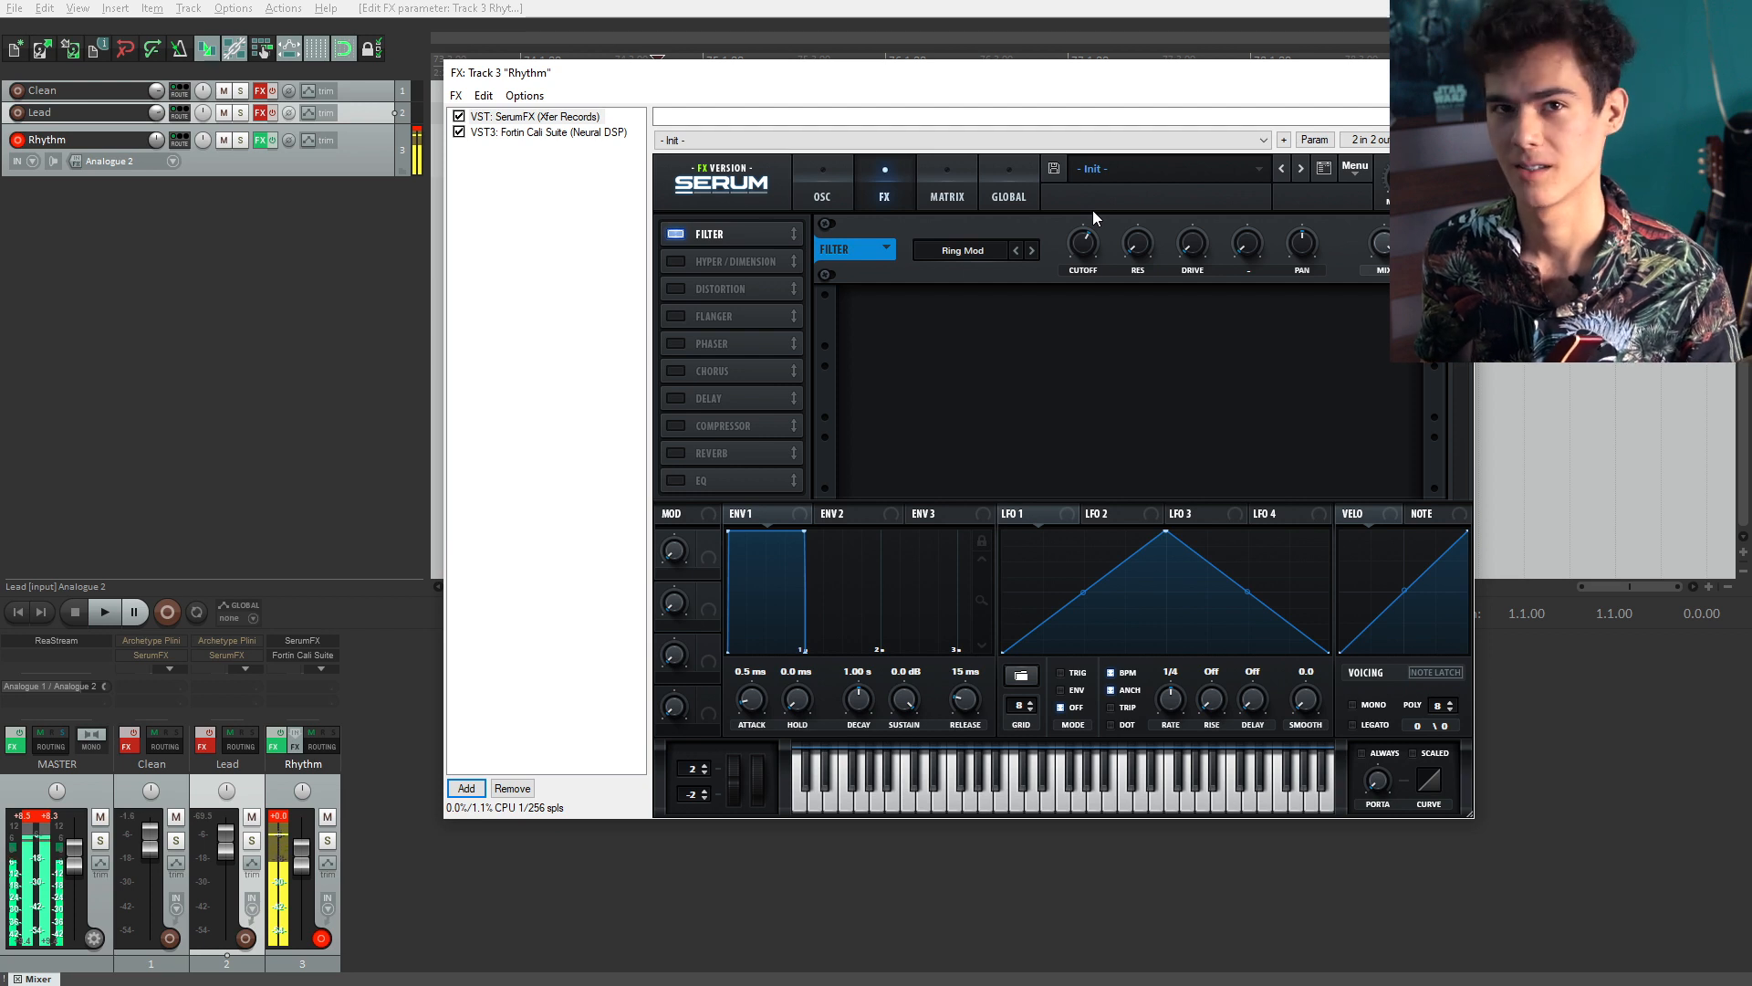
left_click_drag(1095, 250, 1087, 249)
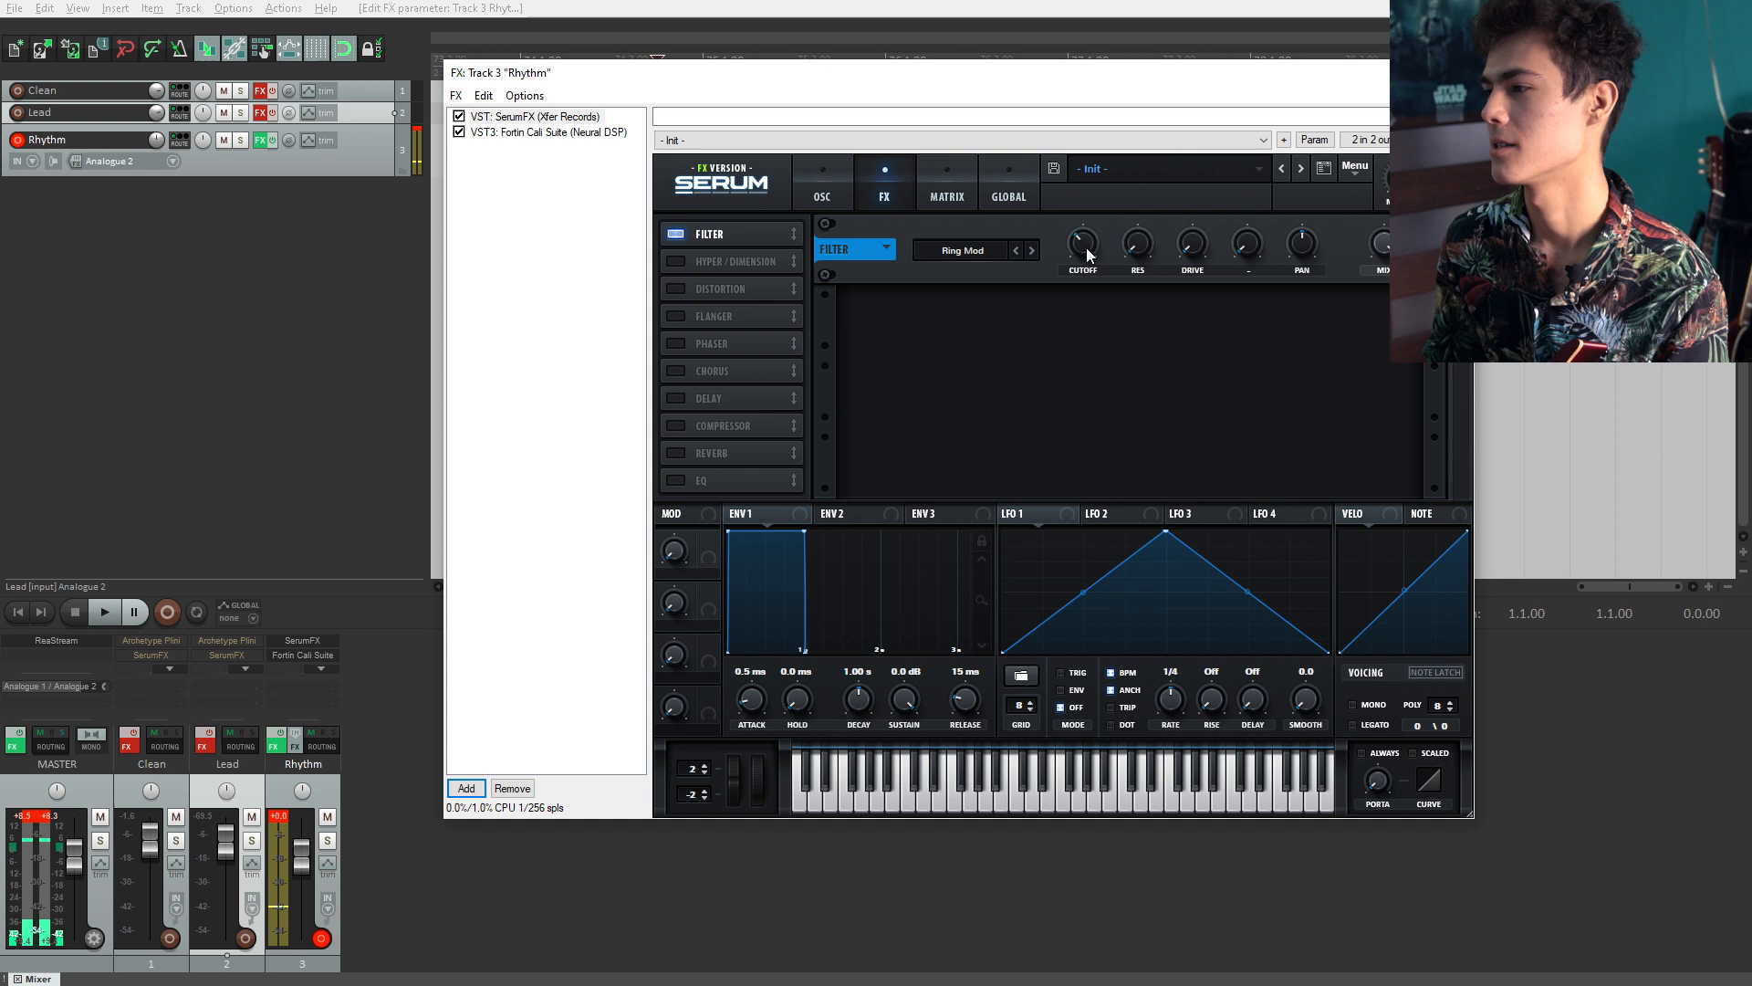
double_click(1086, 248)
type("50")
key("Return")
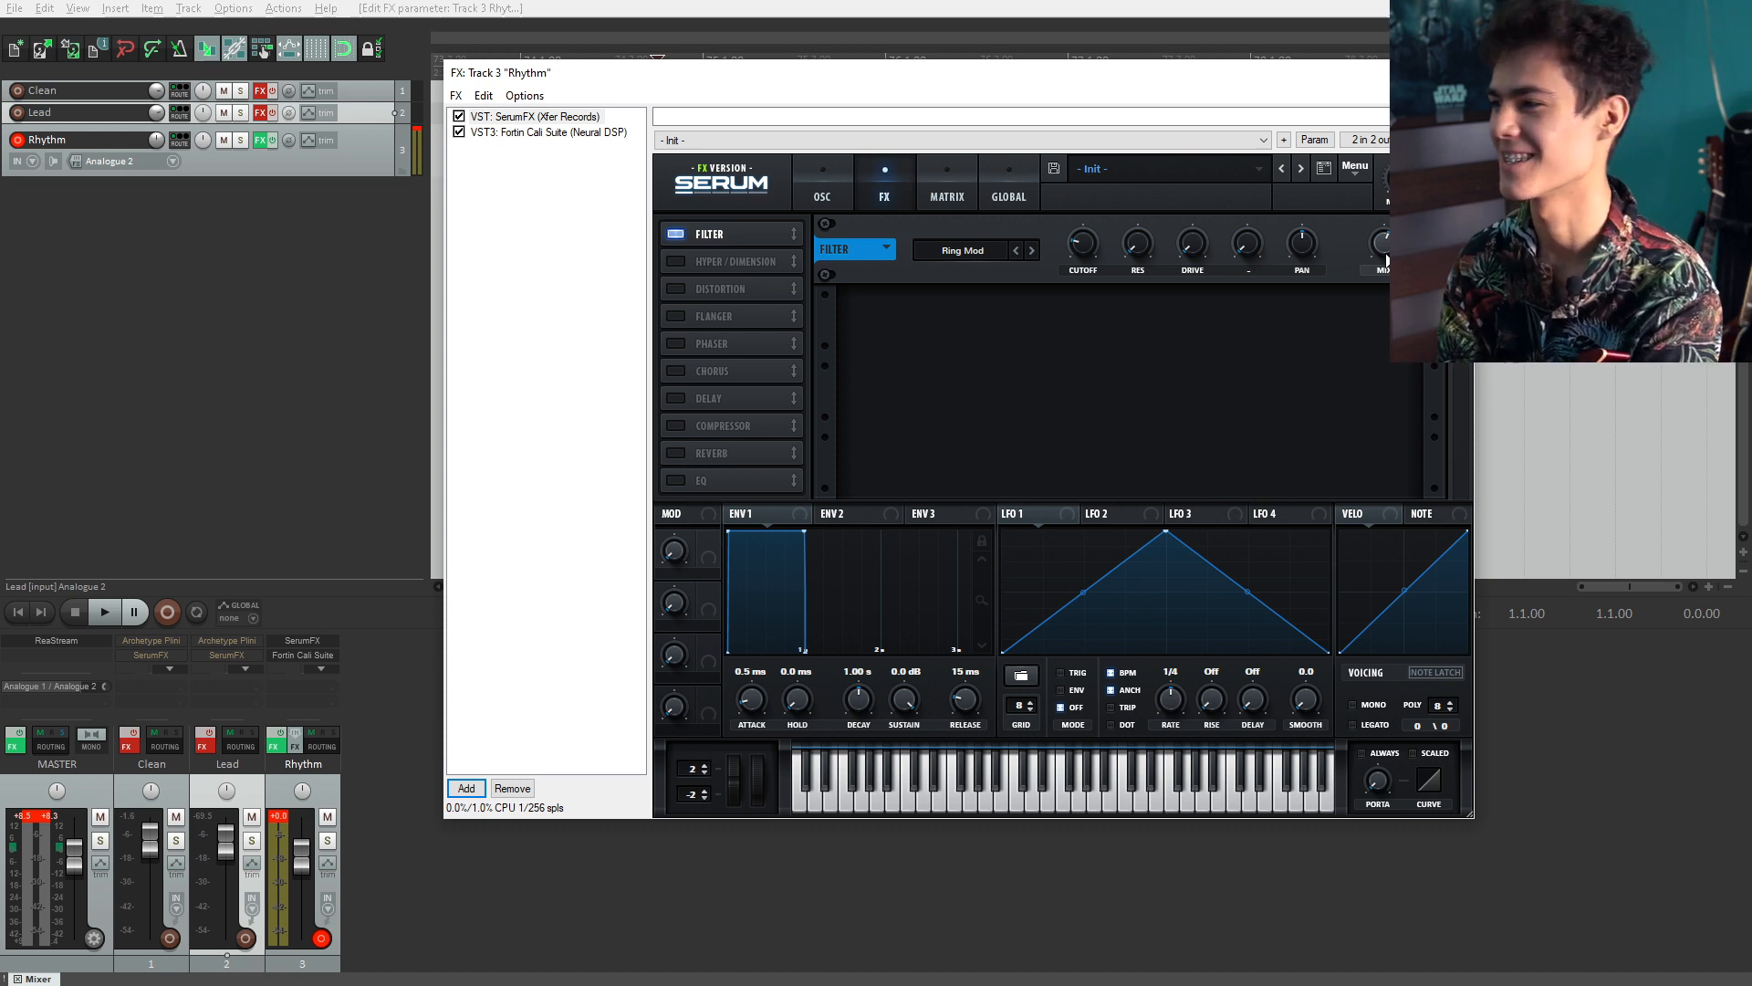
mouse_move(1137, 248)
left_mouse_down()
mouse_move(1131, 217)
mouse_move(1138, 240)
left_mouse_up()
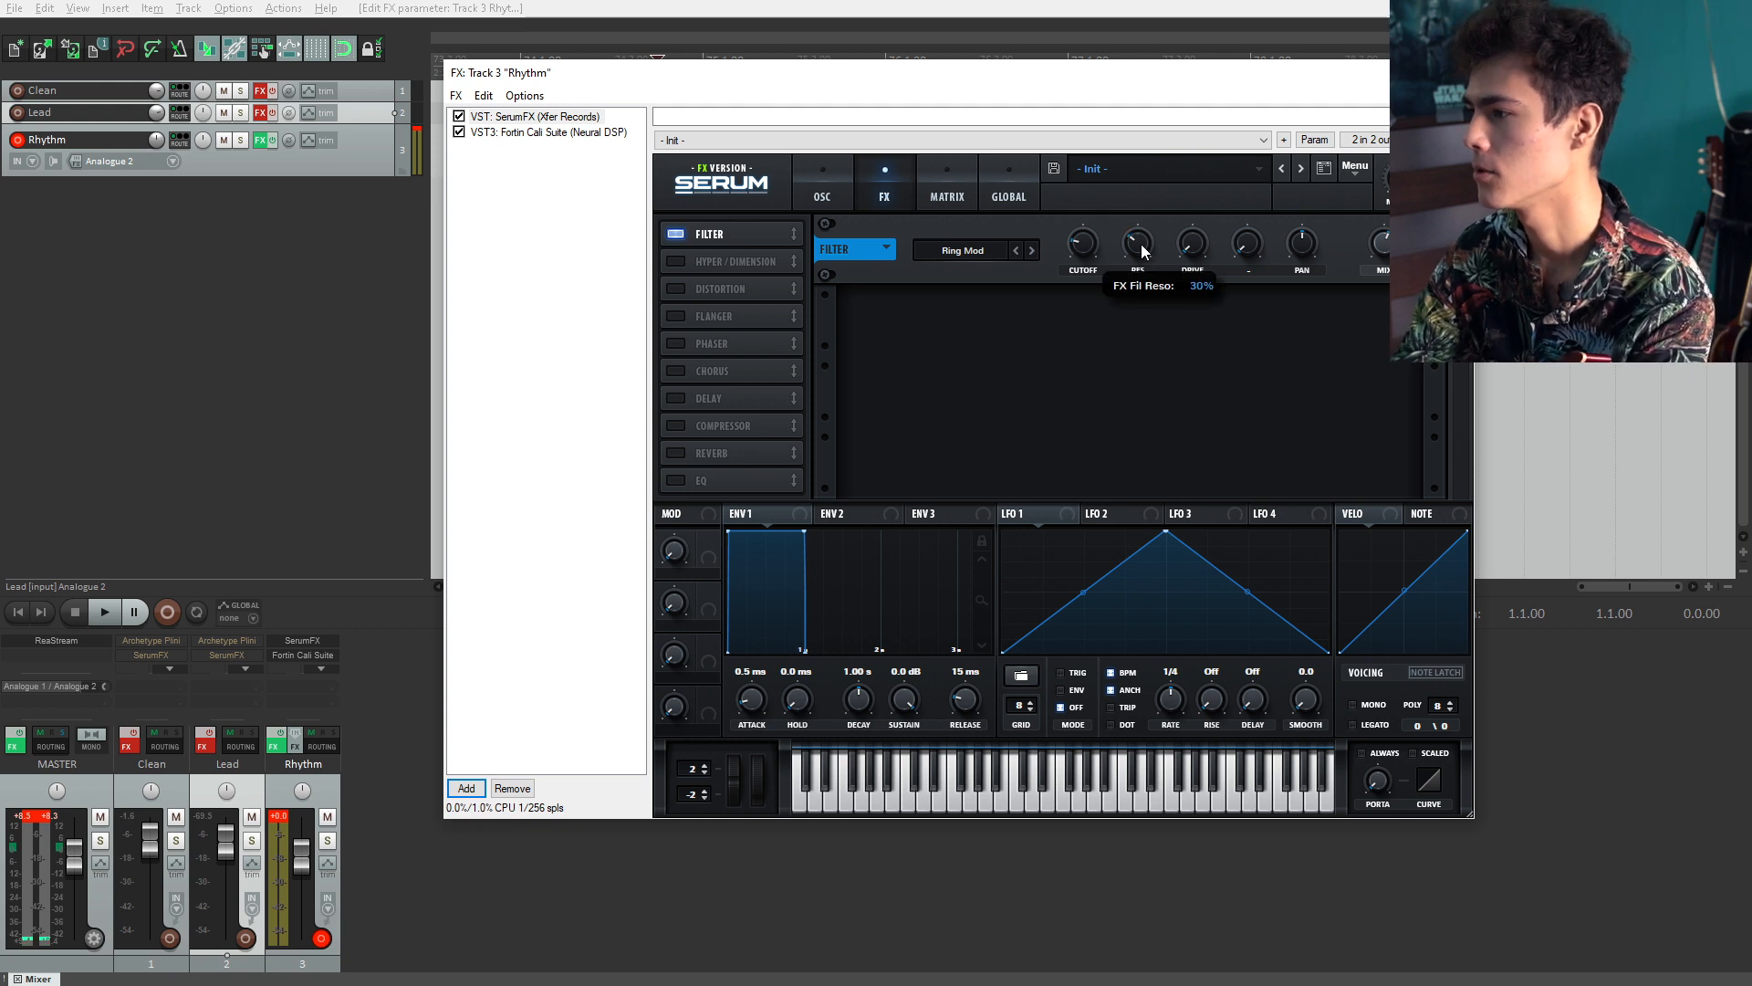
mouse_move(1193, 243)
left_mouse_down()
mouse_move(1200, 204)
mouse_move(1195, 245)
left_mouse_up()
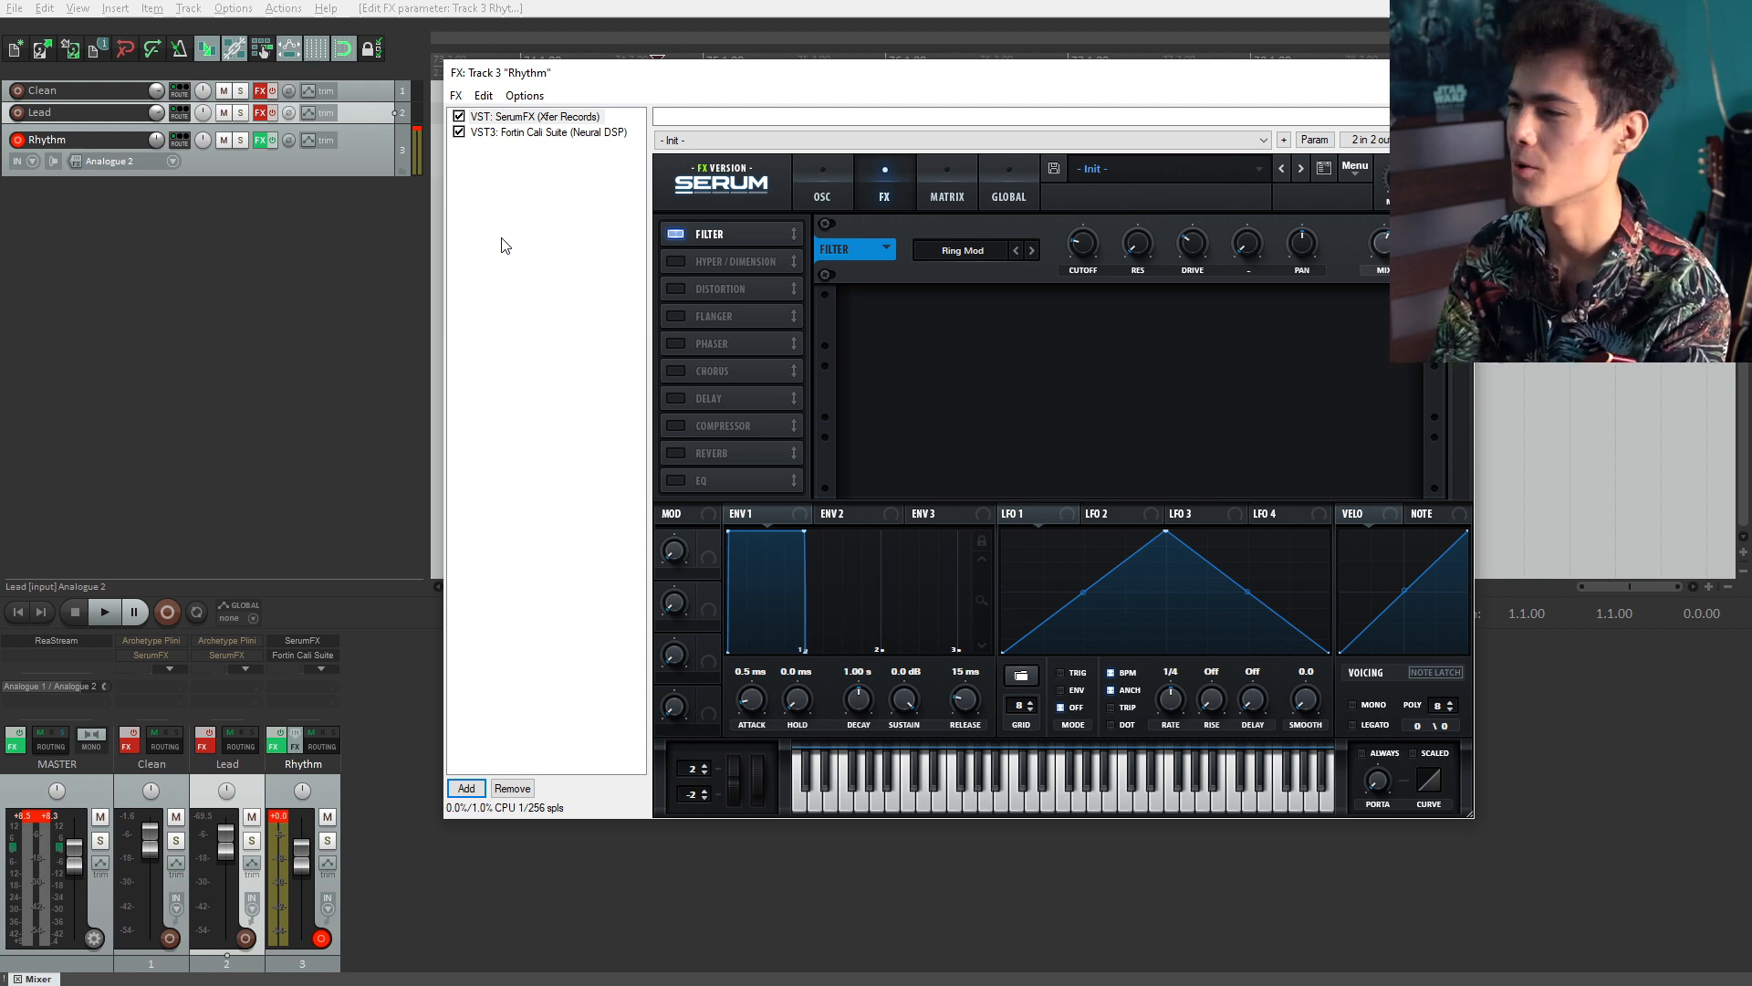
Step: Enable Serum's Distortion effect, adjust its drive, and set its mode to Diode 2
left_click(676, 290)
left_click(941, 326)
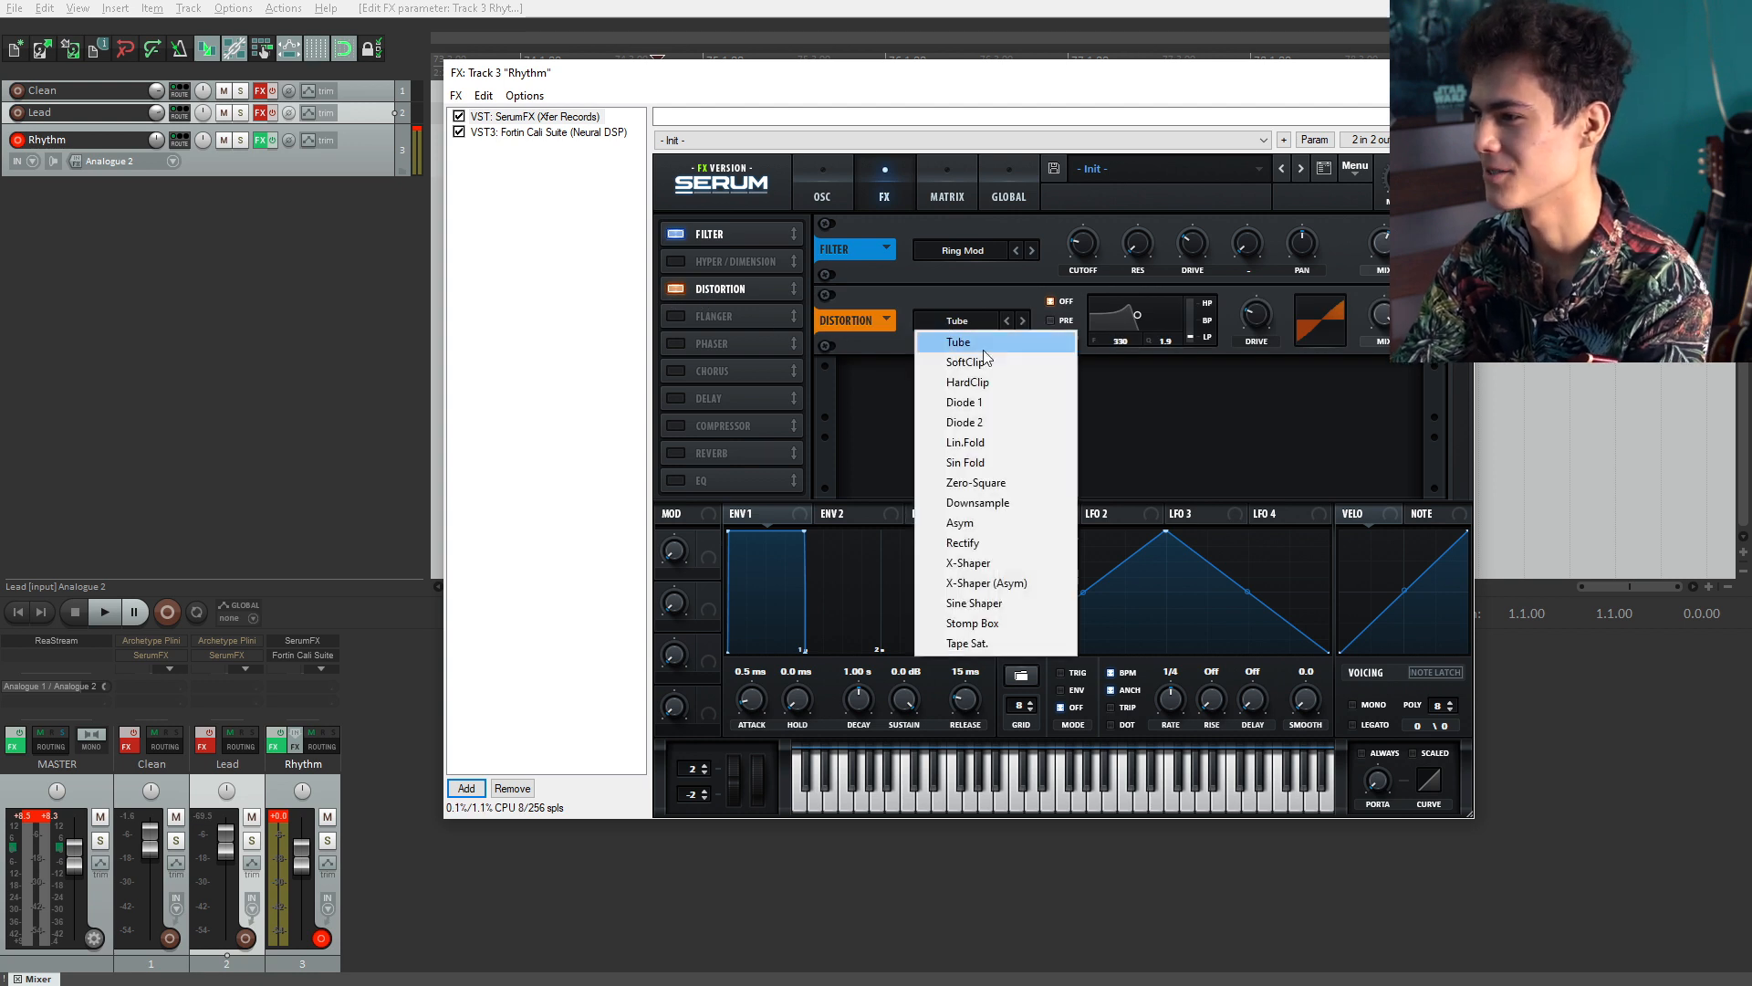
left_click(1005, 407)
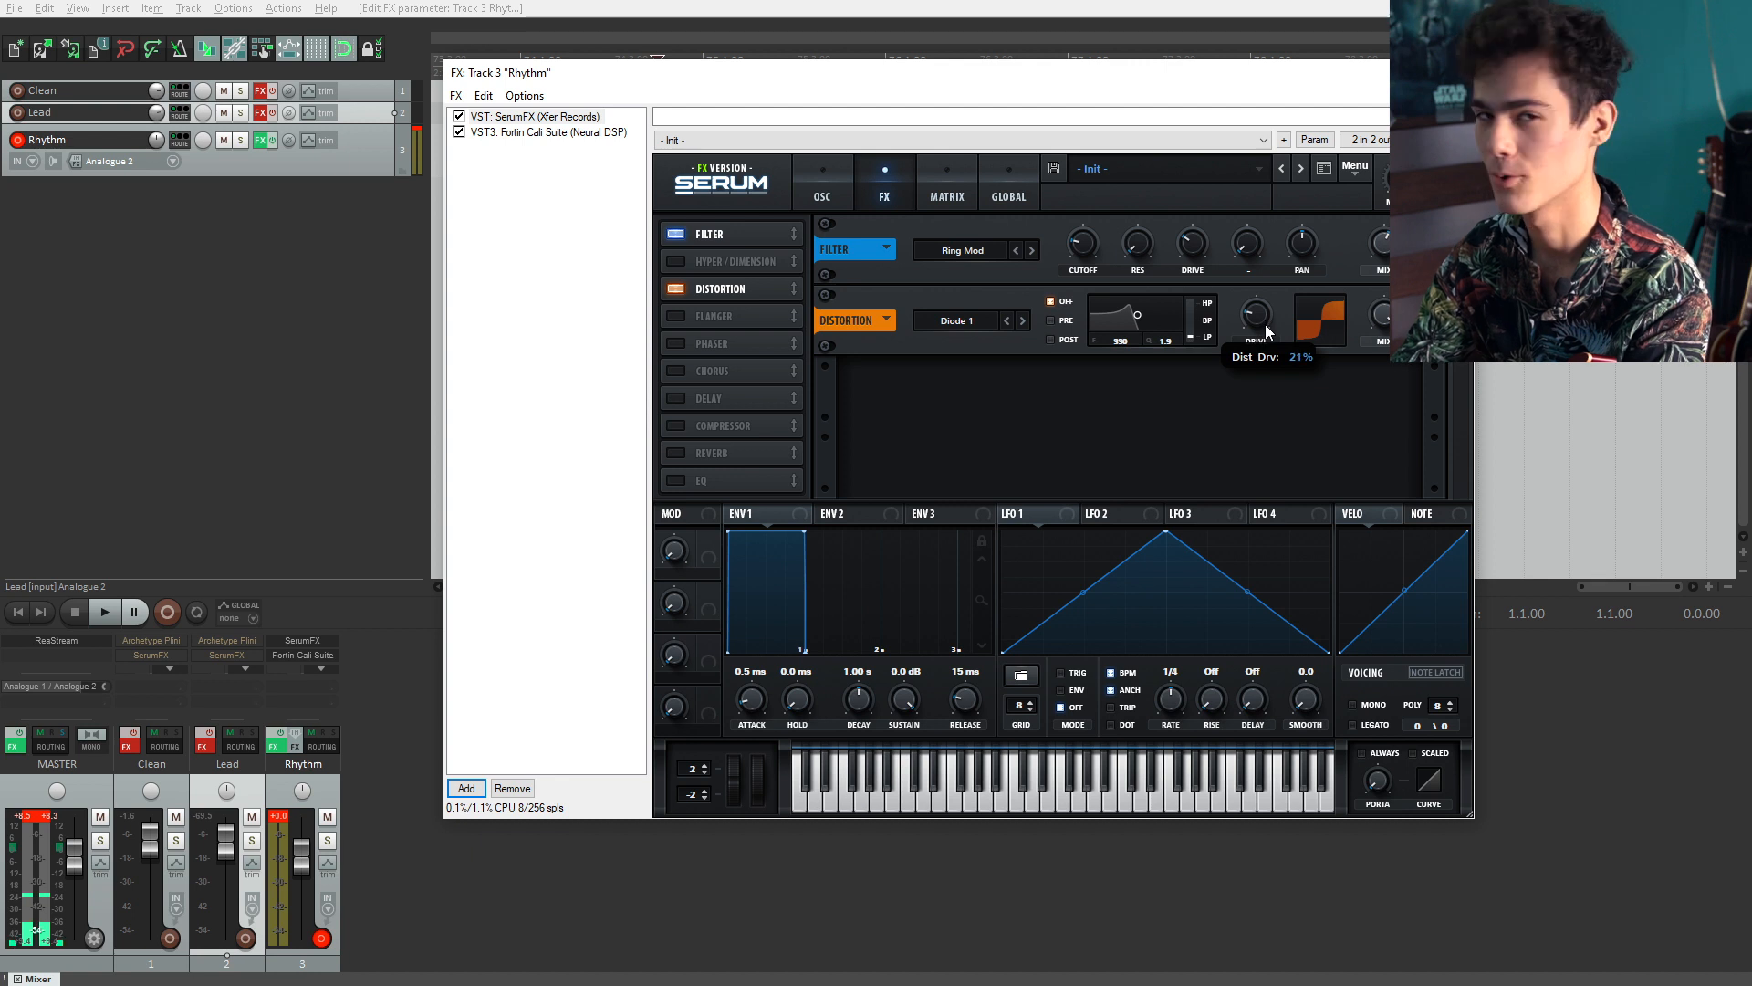
left_click_drag(1265, 323, 1266, 328)
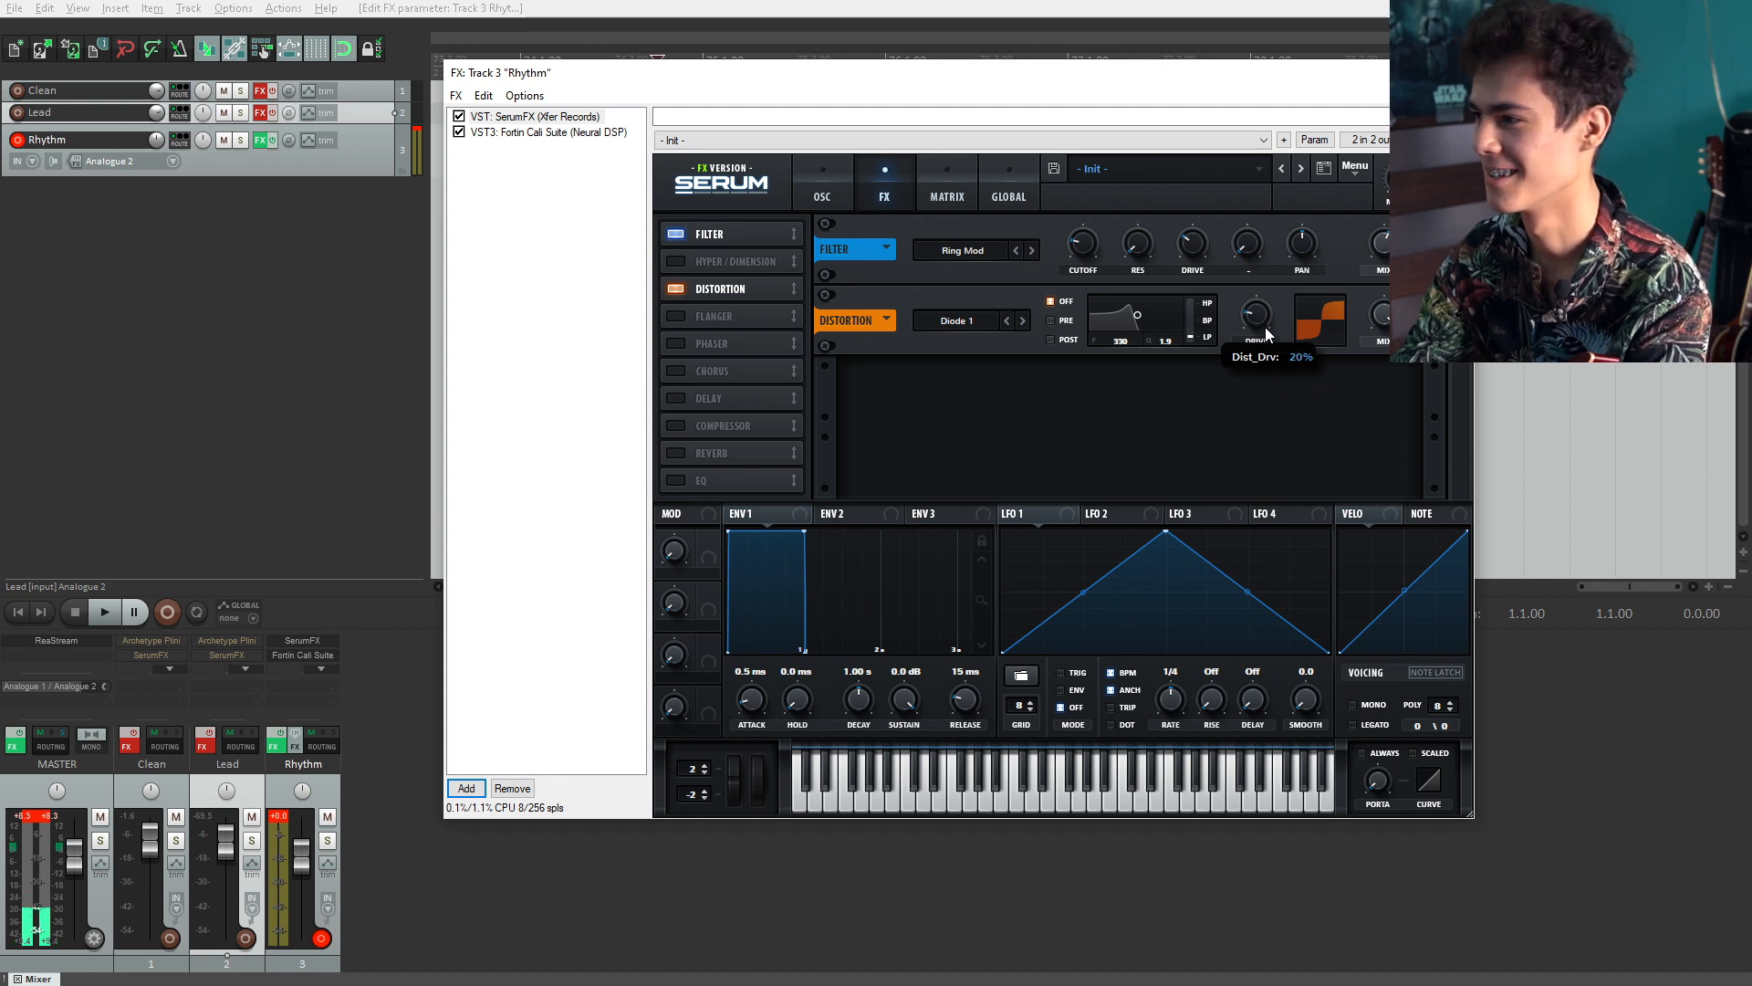
left_click(942, 320)
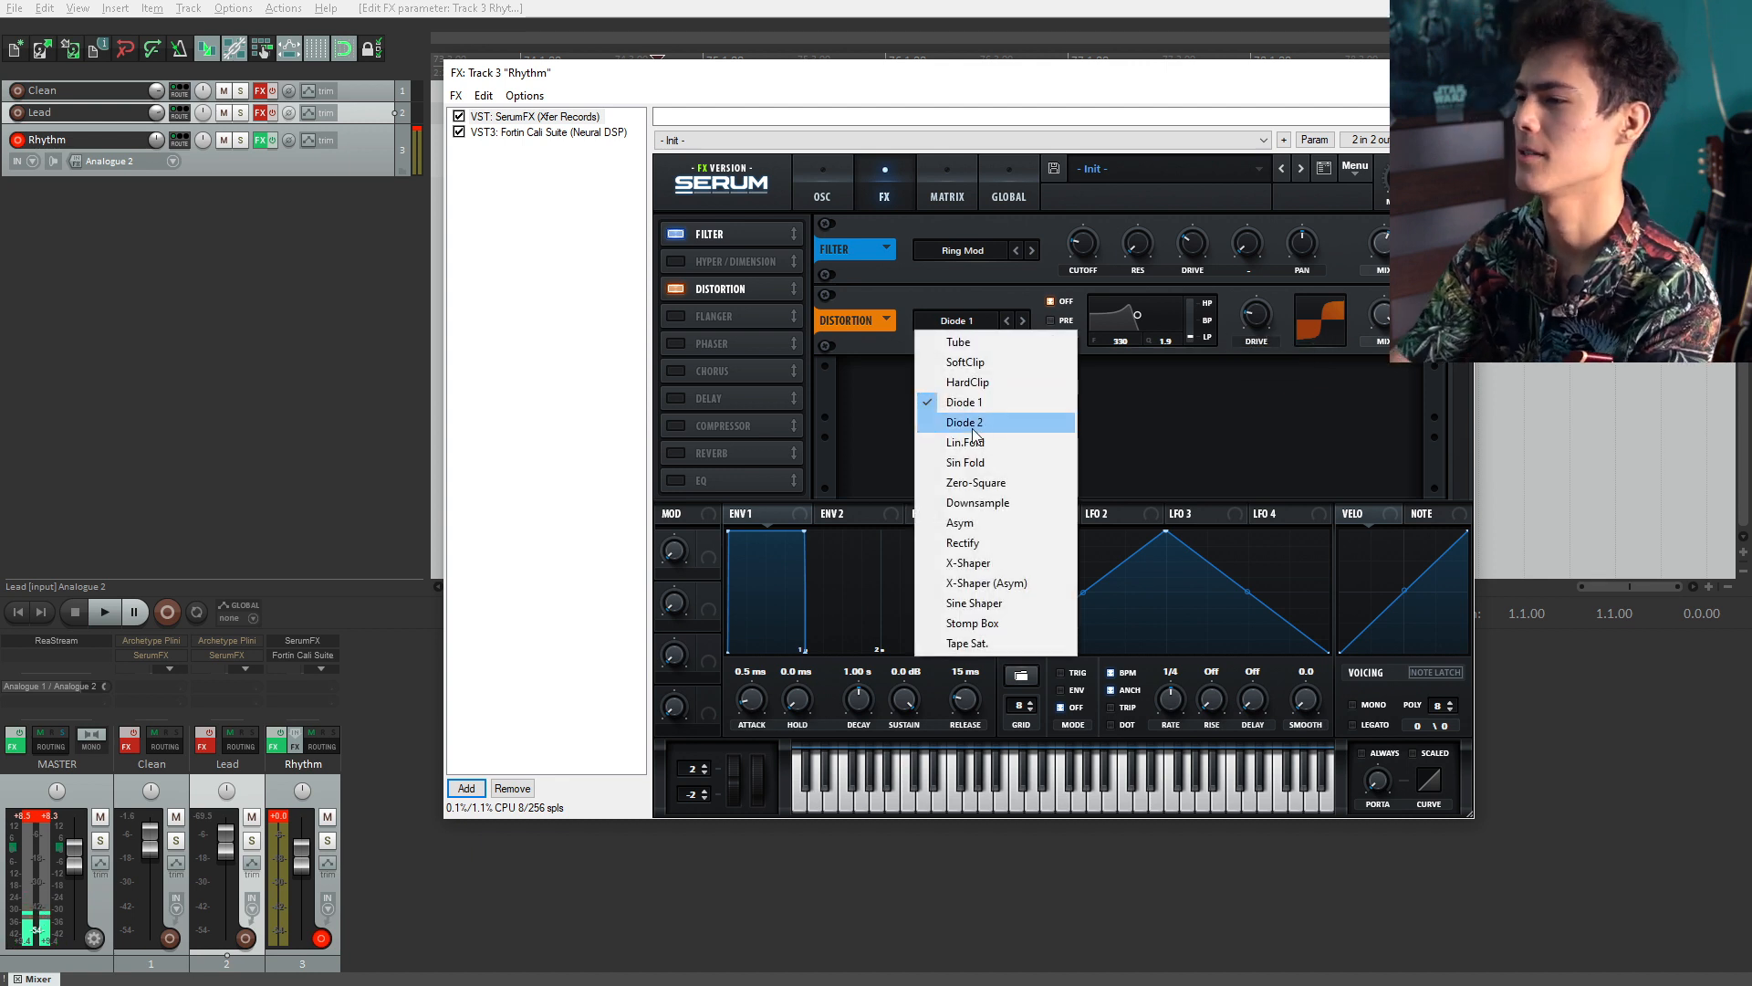
left_click(972, 425)
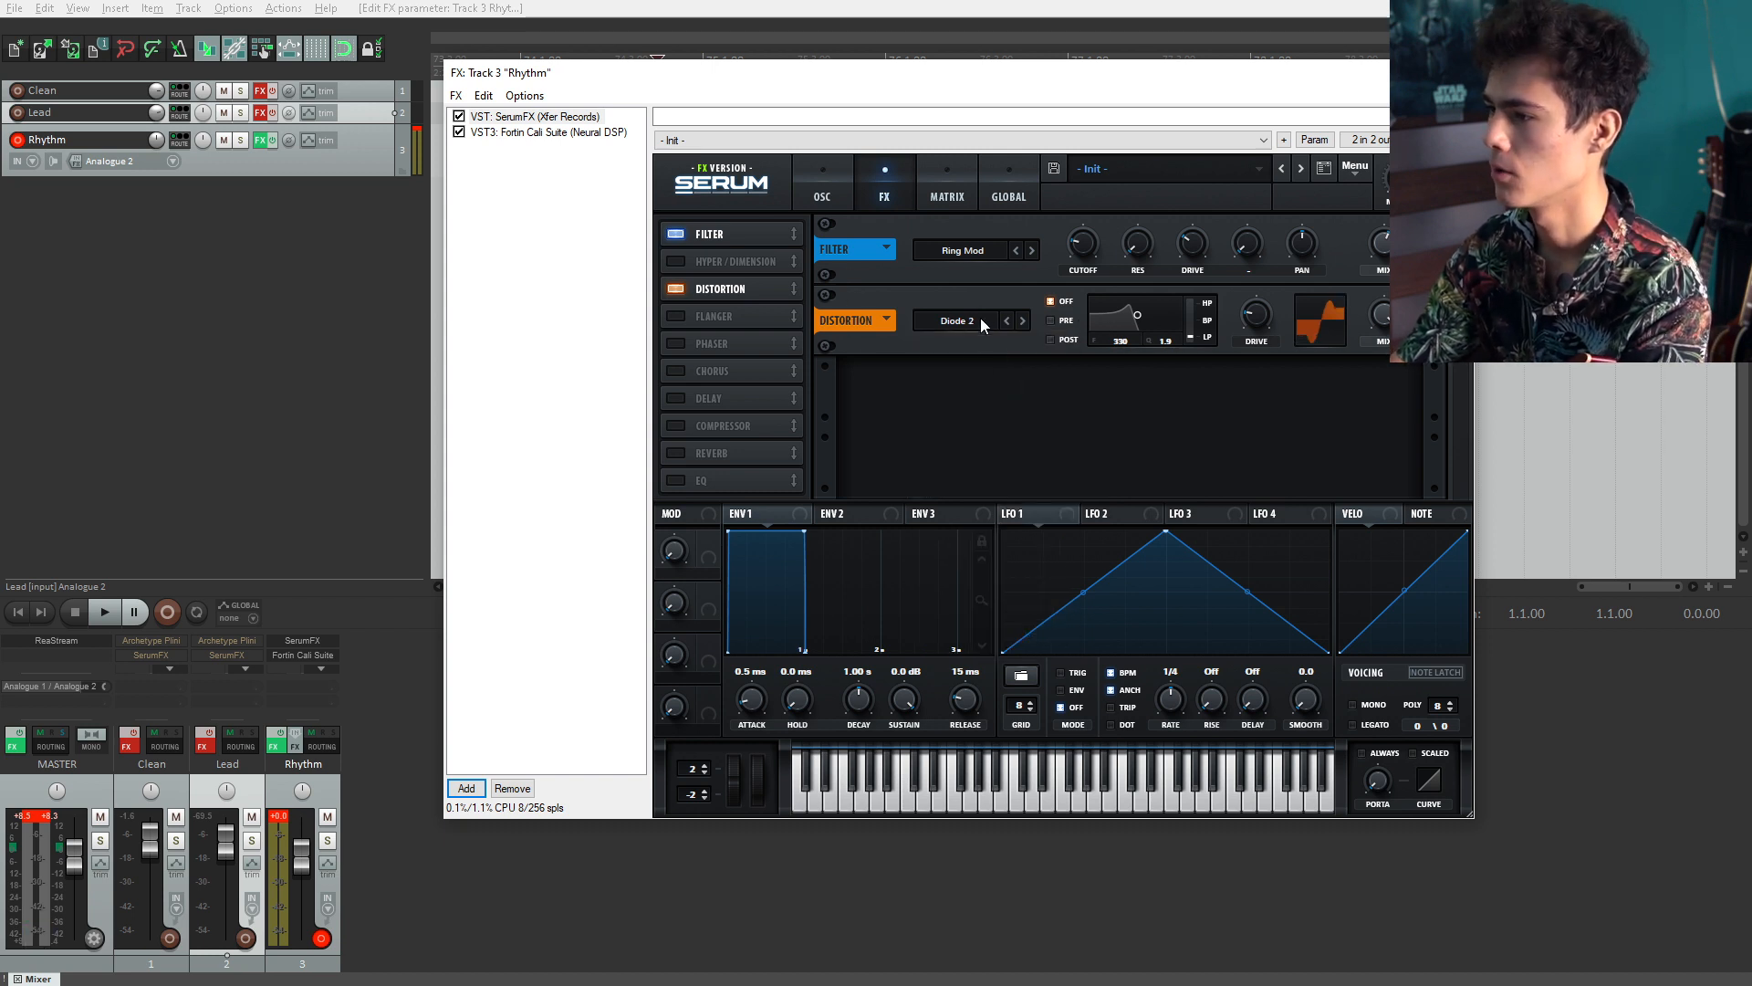
Step: Turn on the distortion's filter in Pre mode, setting it to about 178 with 0.1 Q
left_click(980, 318)
left_click(997, 424)
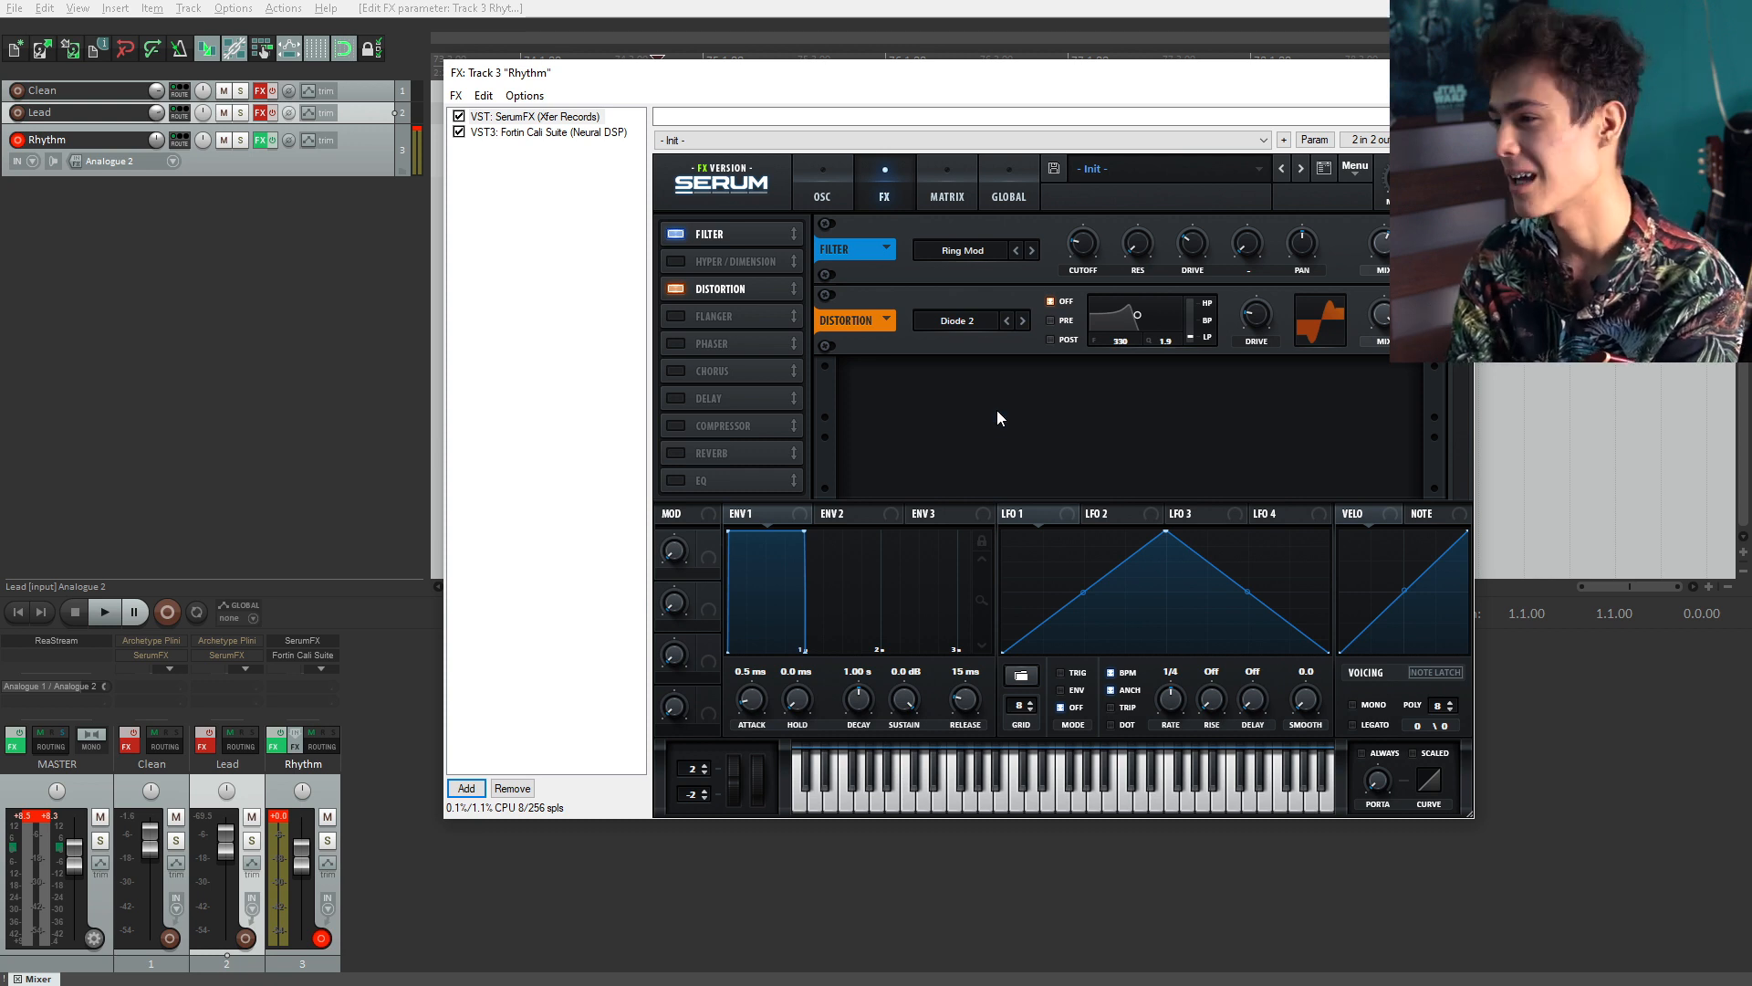
left_click(1058, 343)
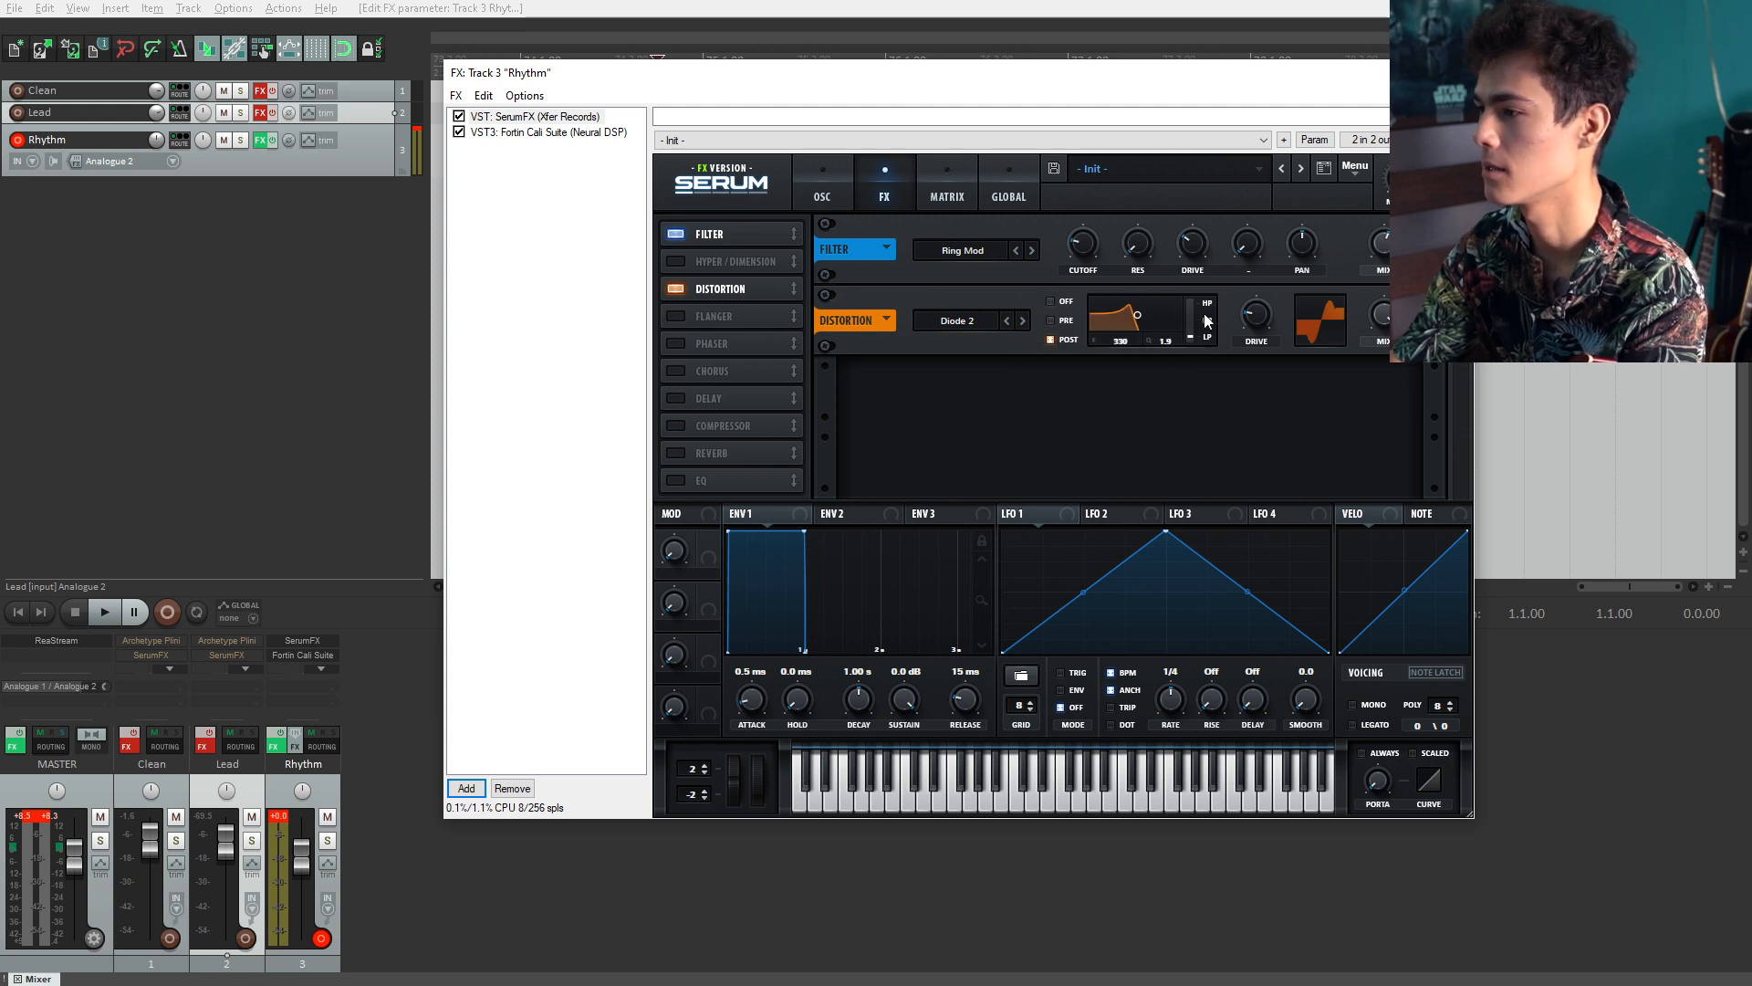
left_click_drag(1190, 336, 1129, 351)
left_click(1059, 322)
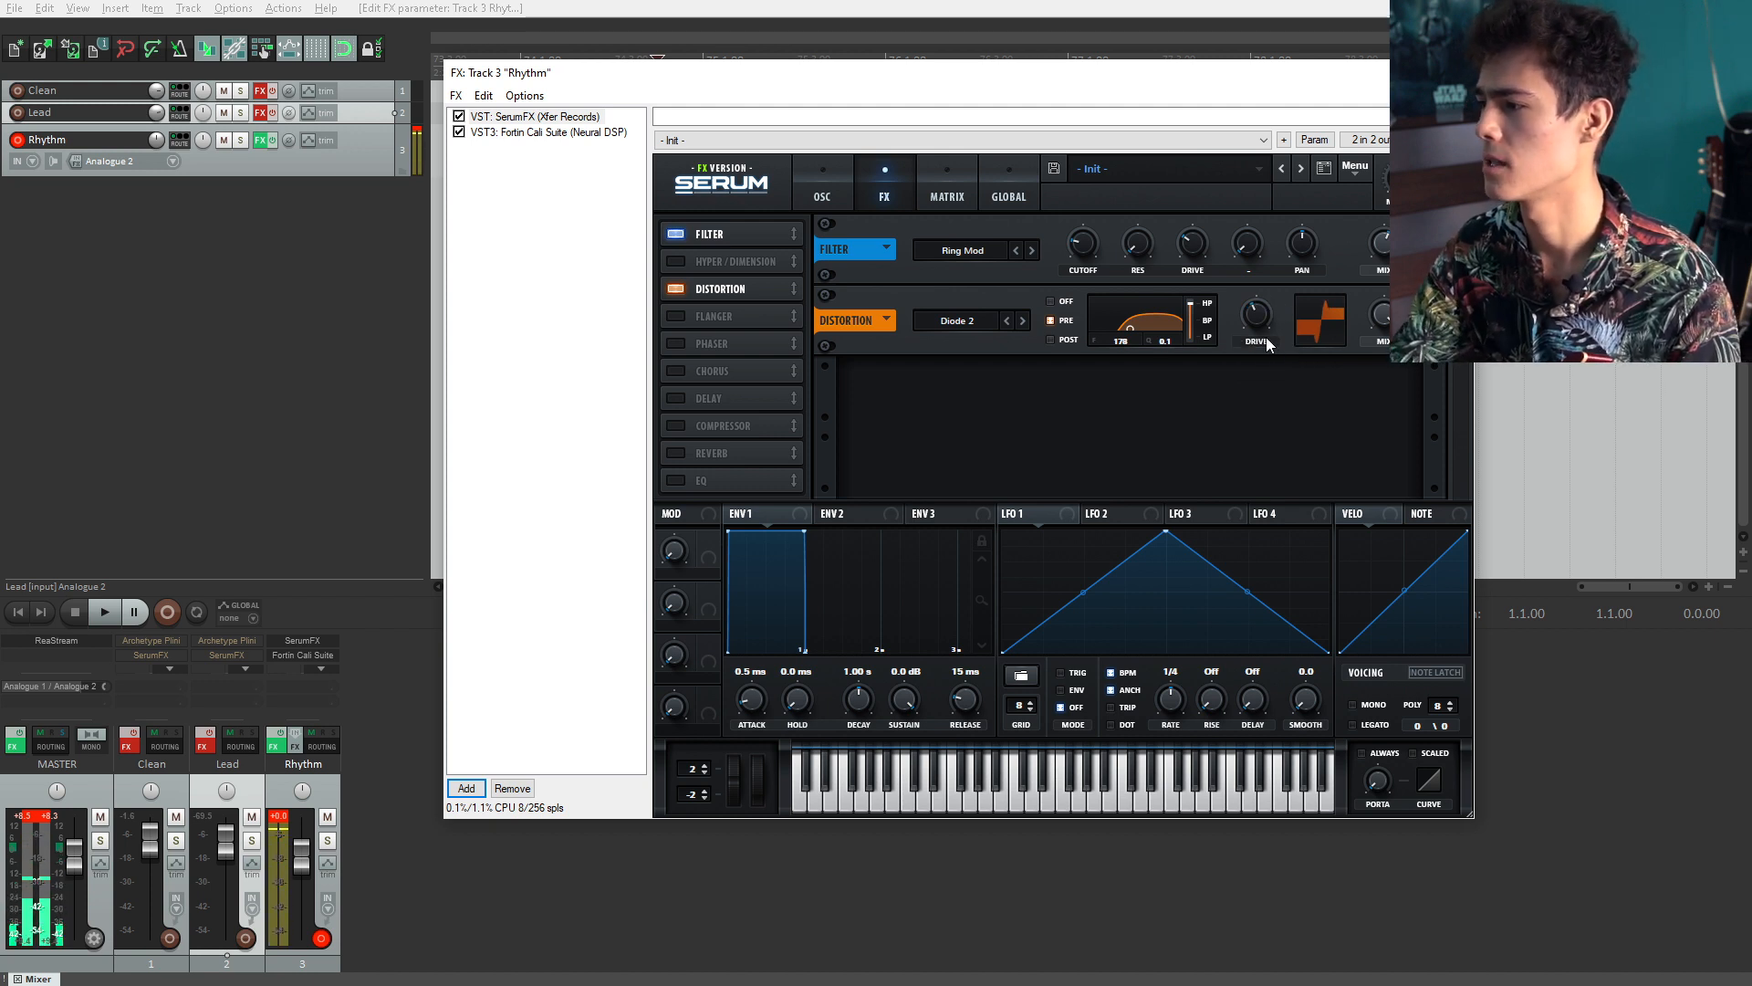
Step: Switch between the Fortin pedal board and SerumFX in the FX chain to compare them
left_click(518, 133)
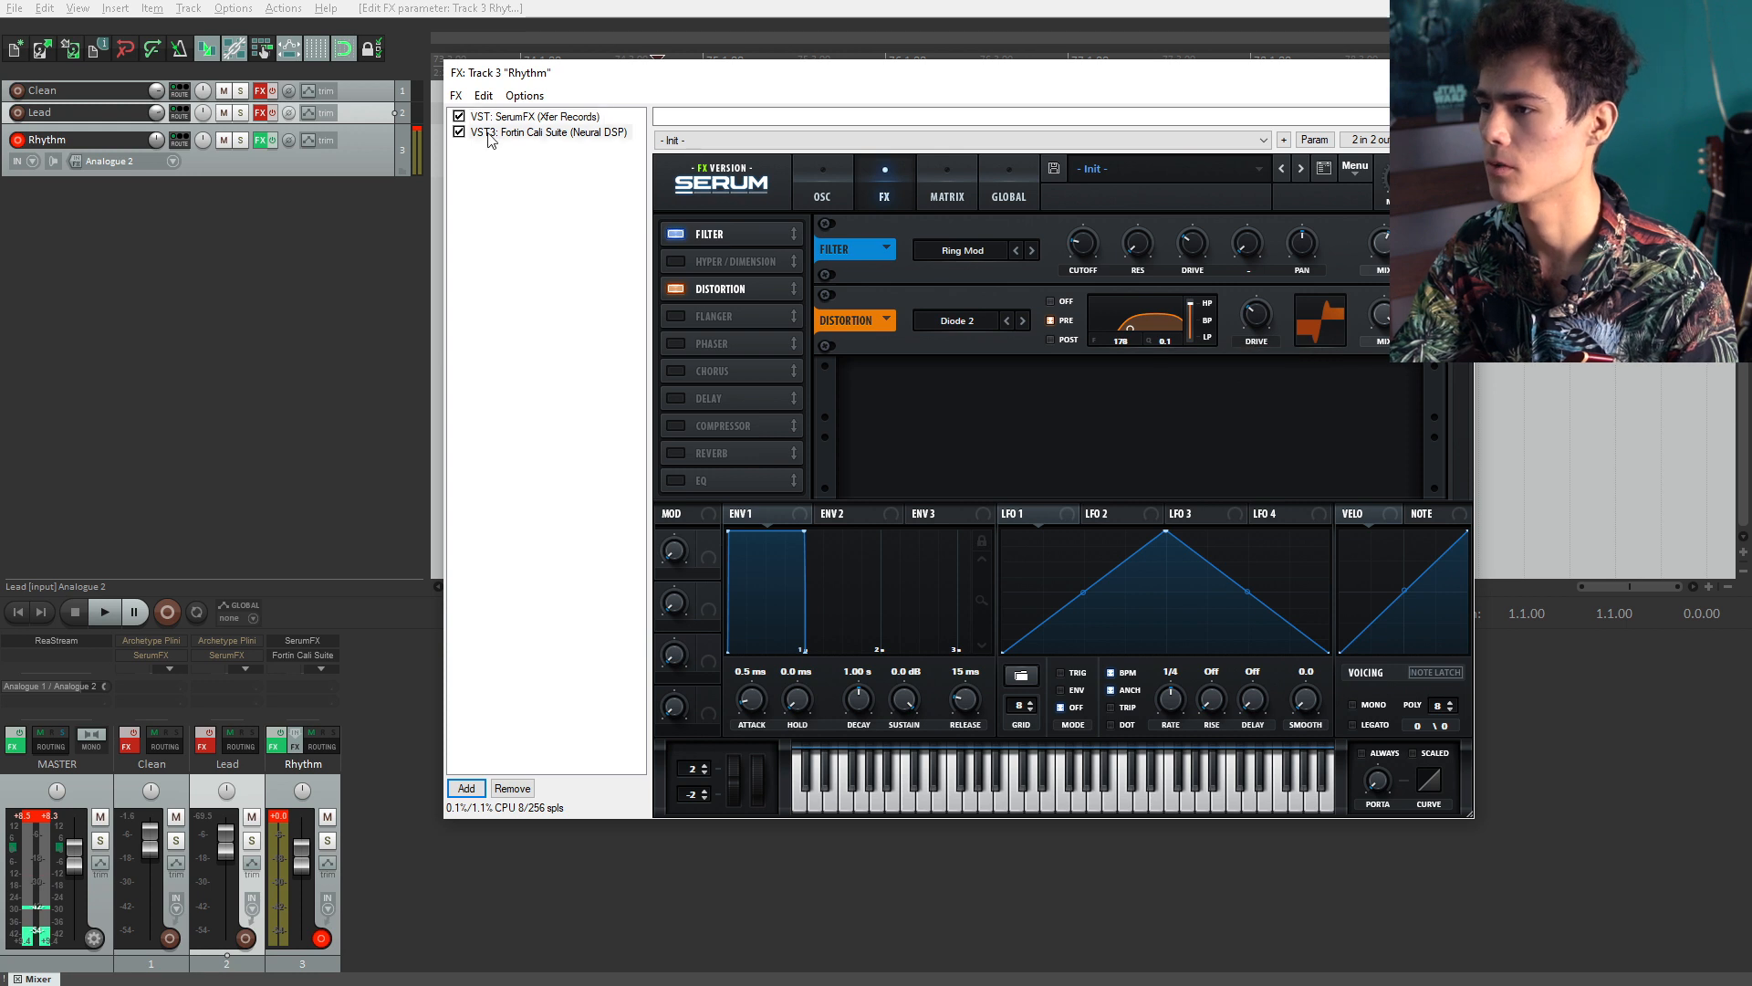
left_click(1015, 183)
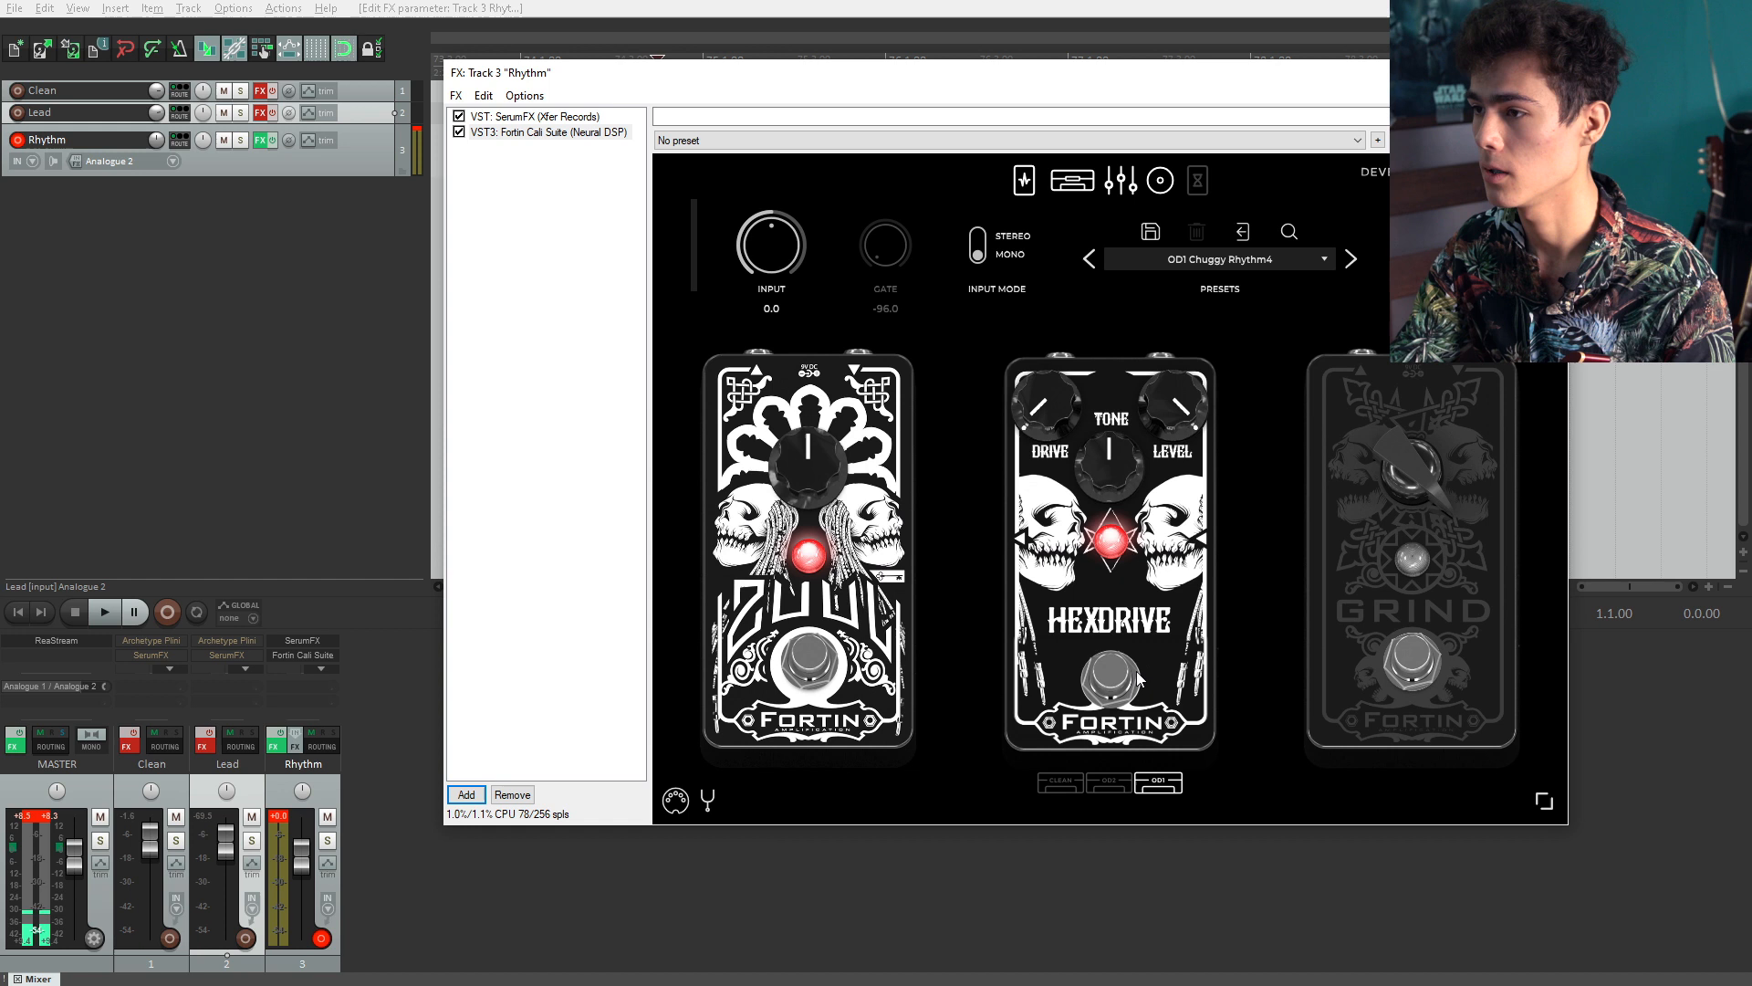
left_click(539, 117)
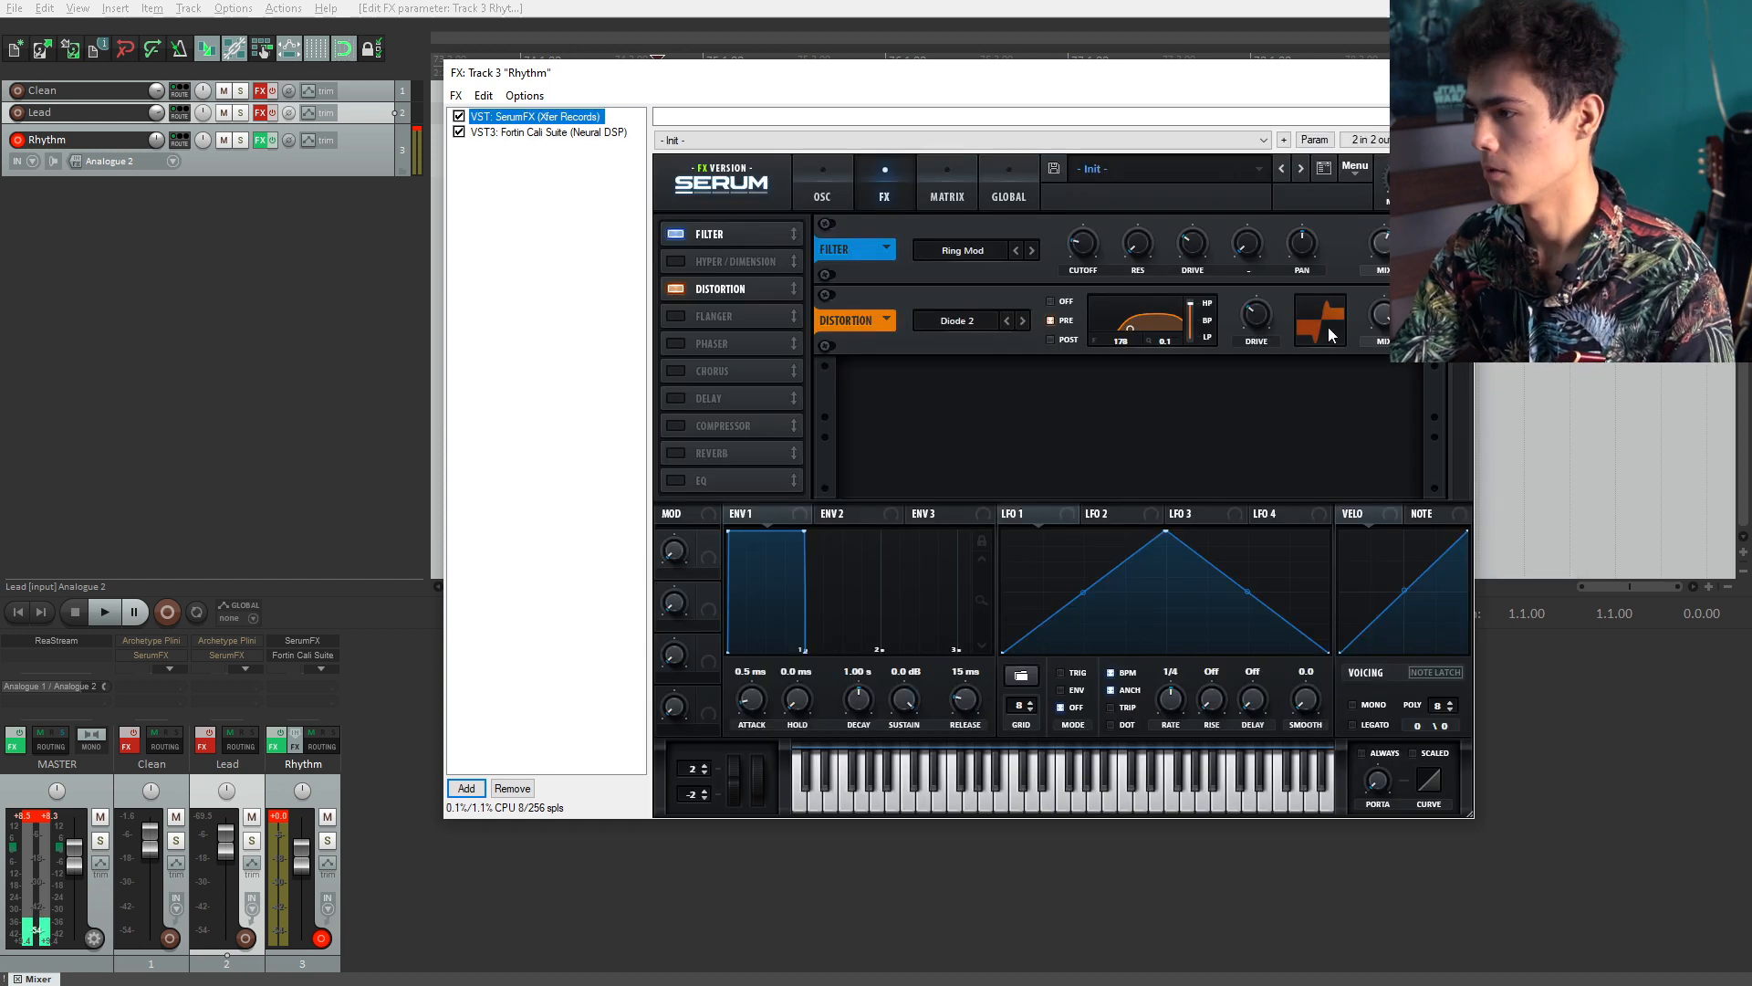
Step: Increase the drive of Serum's Distortion on the Rhythm track
left_click(1264, 326)
scroll(1265, 322, "up", 1)
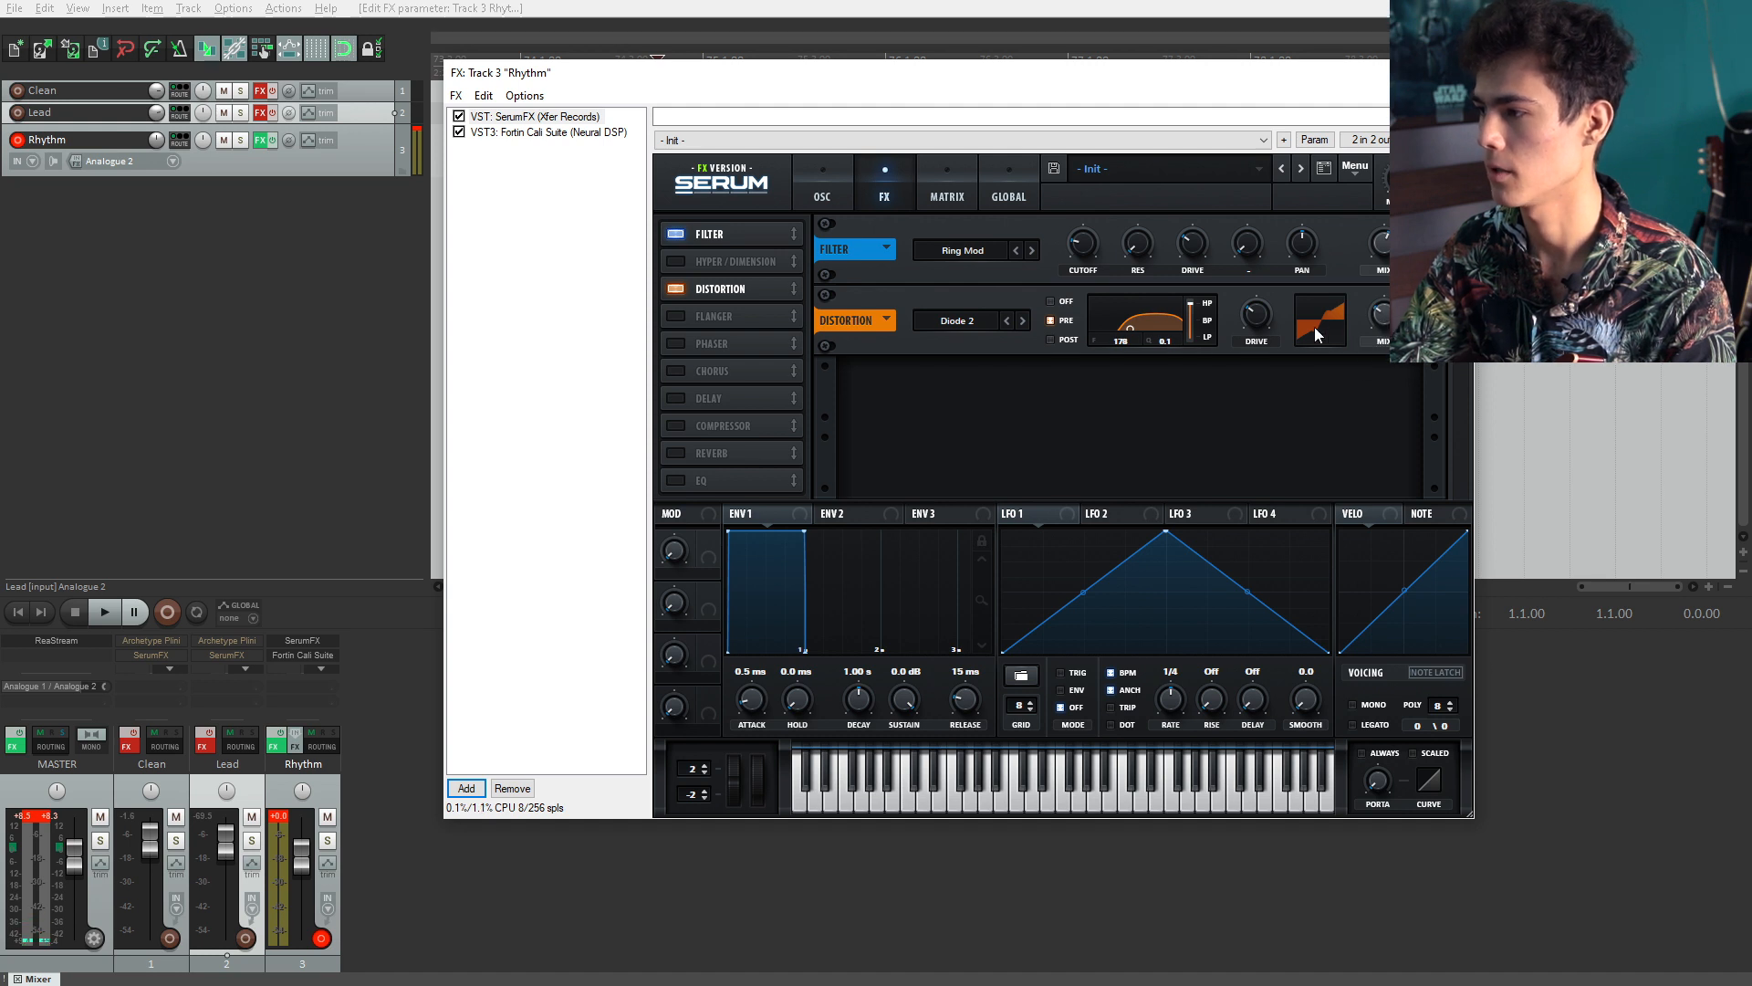
left_click_drag(1268, 302, 1256, 295)
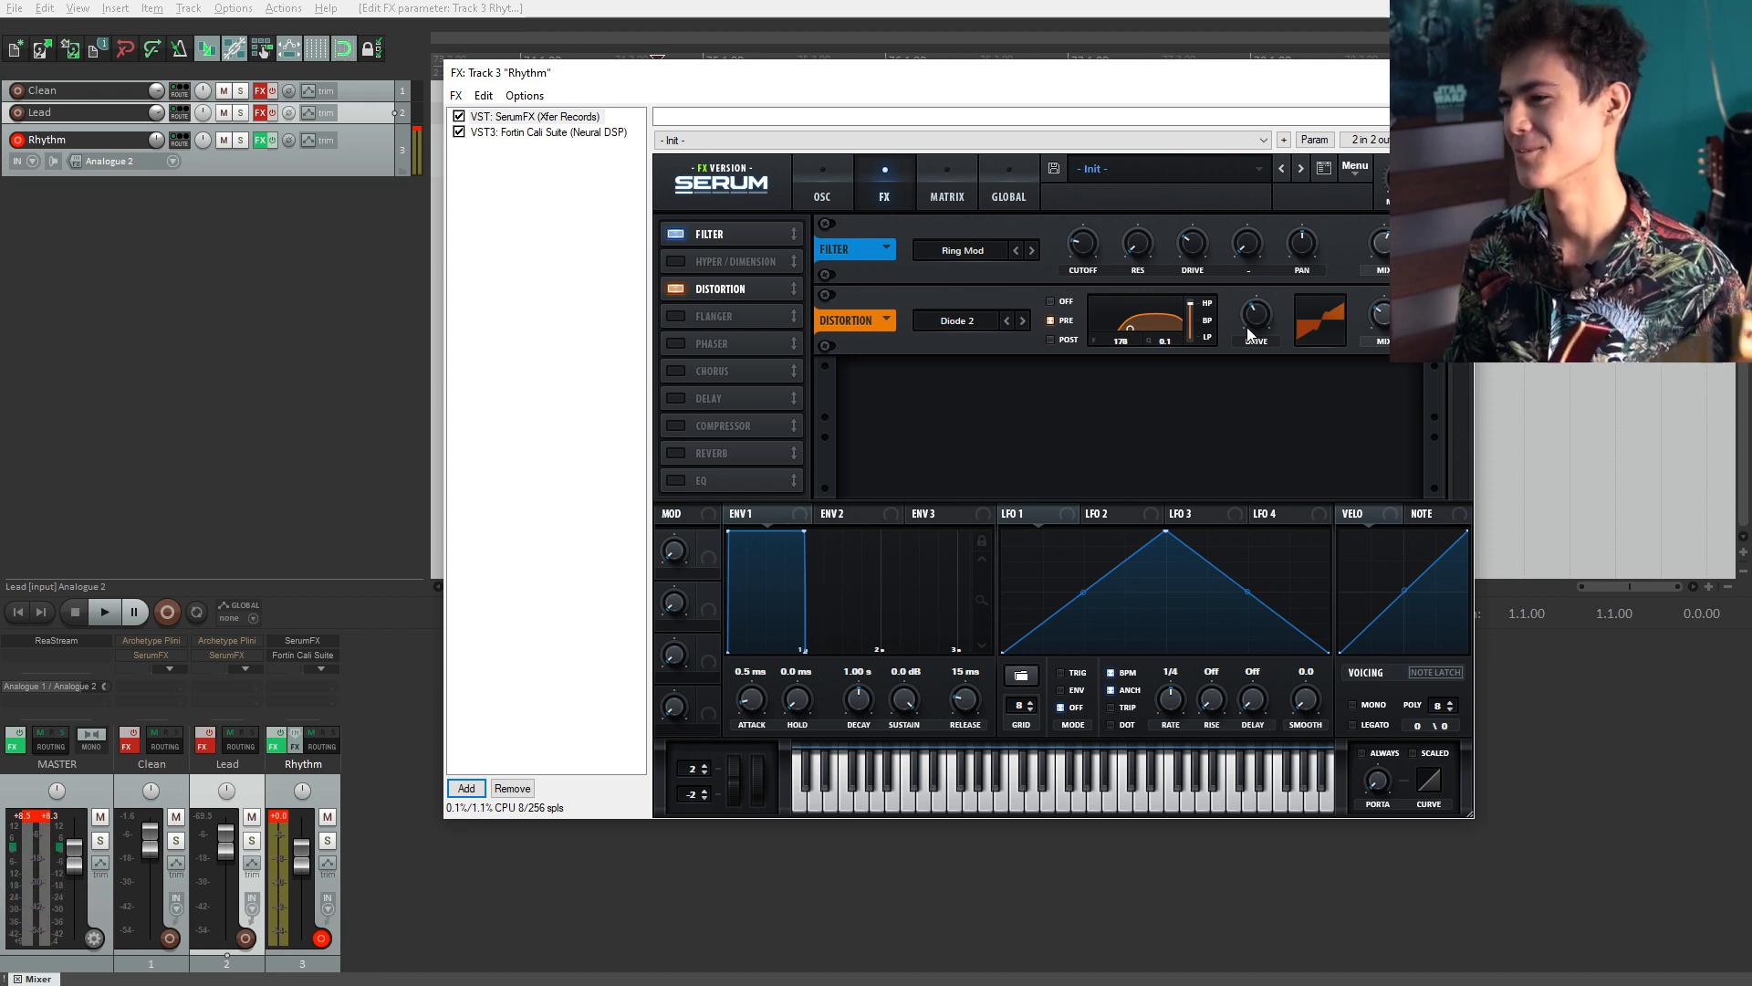
Step: Move the EQ module below the distortion, enable it, and shape its low band as a shelf with raised gain
left_click_drag(725, 478, 681, 297)
left_click(681, 297)
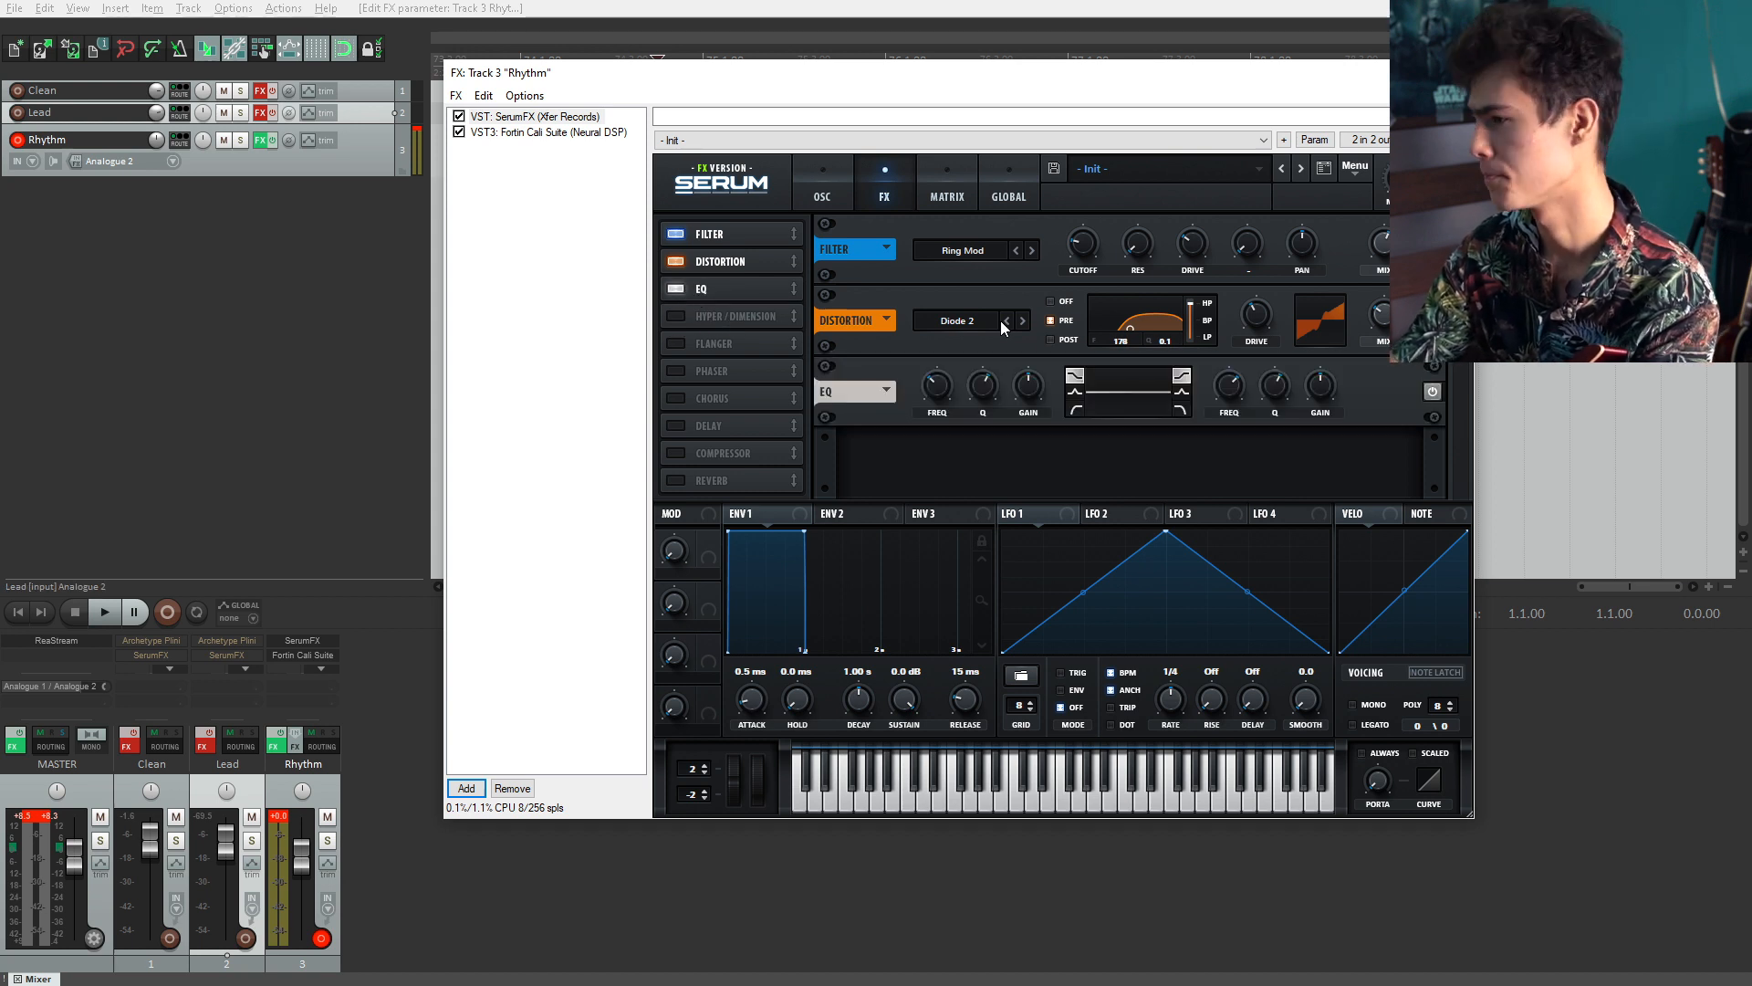
left_click(1082, 390)
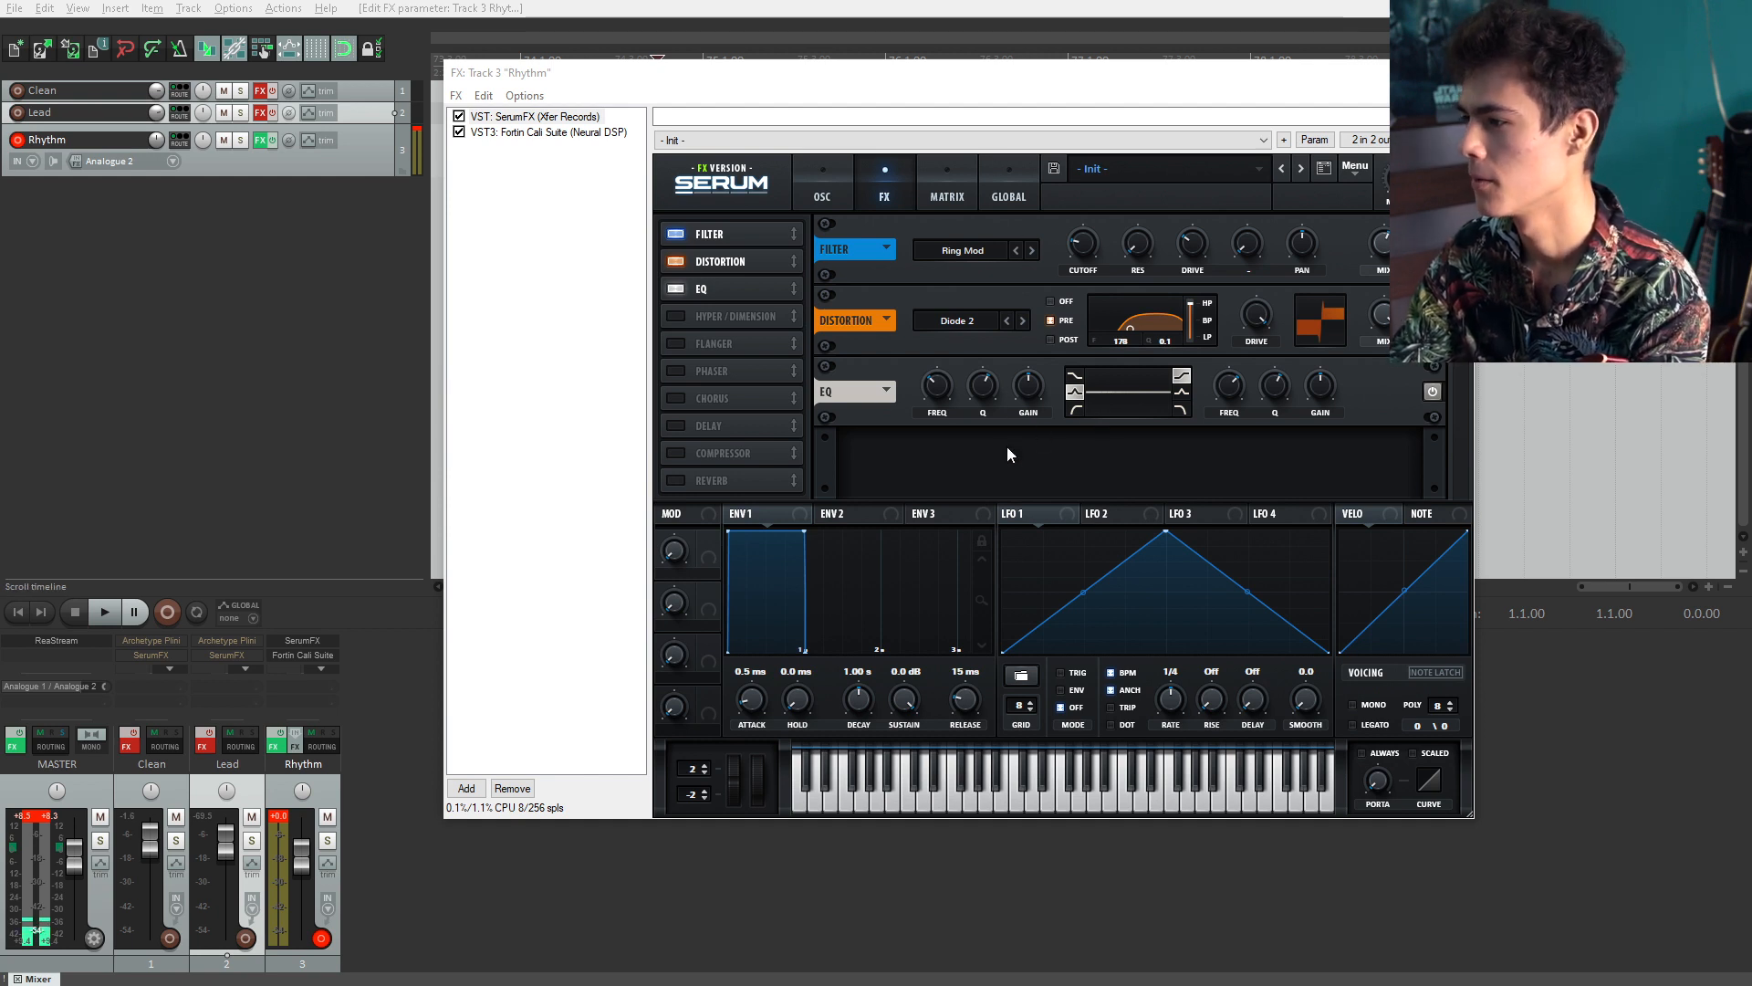
left_click_drag(1028, 386, 1036, 265)
left_click_drag(927, 407, 929, 364)
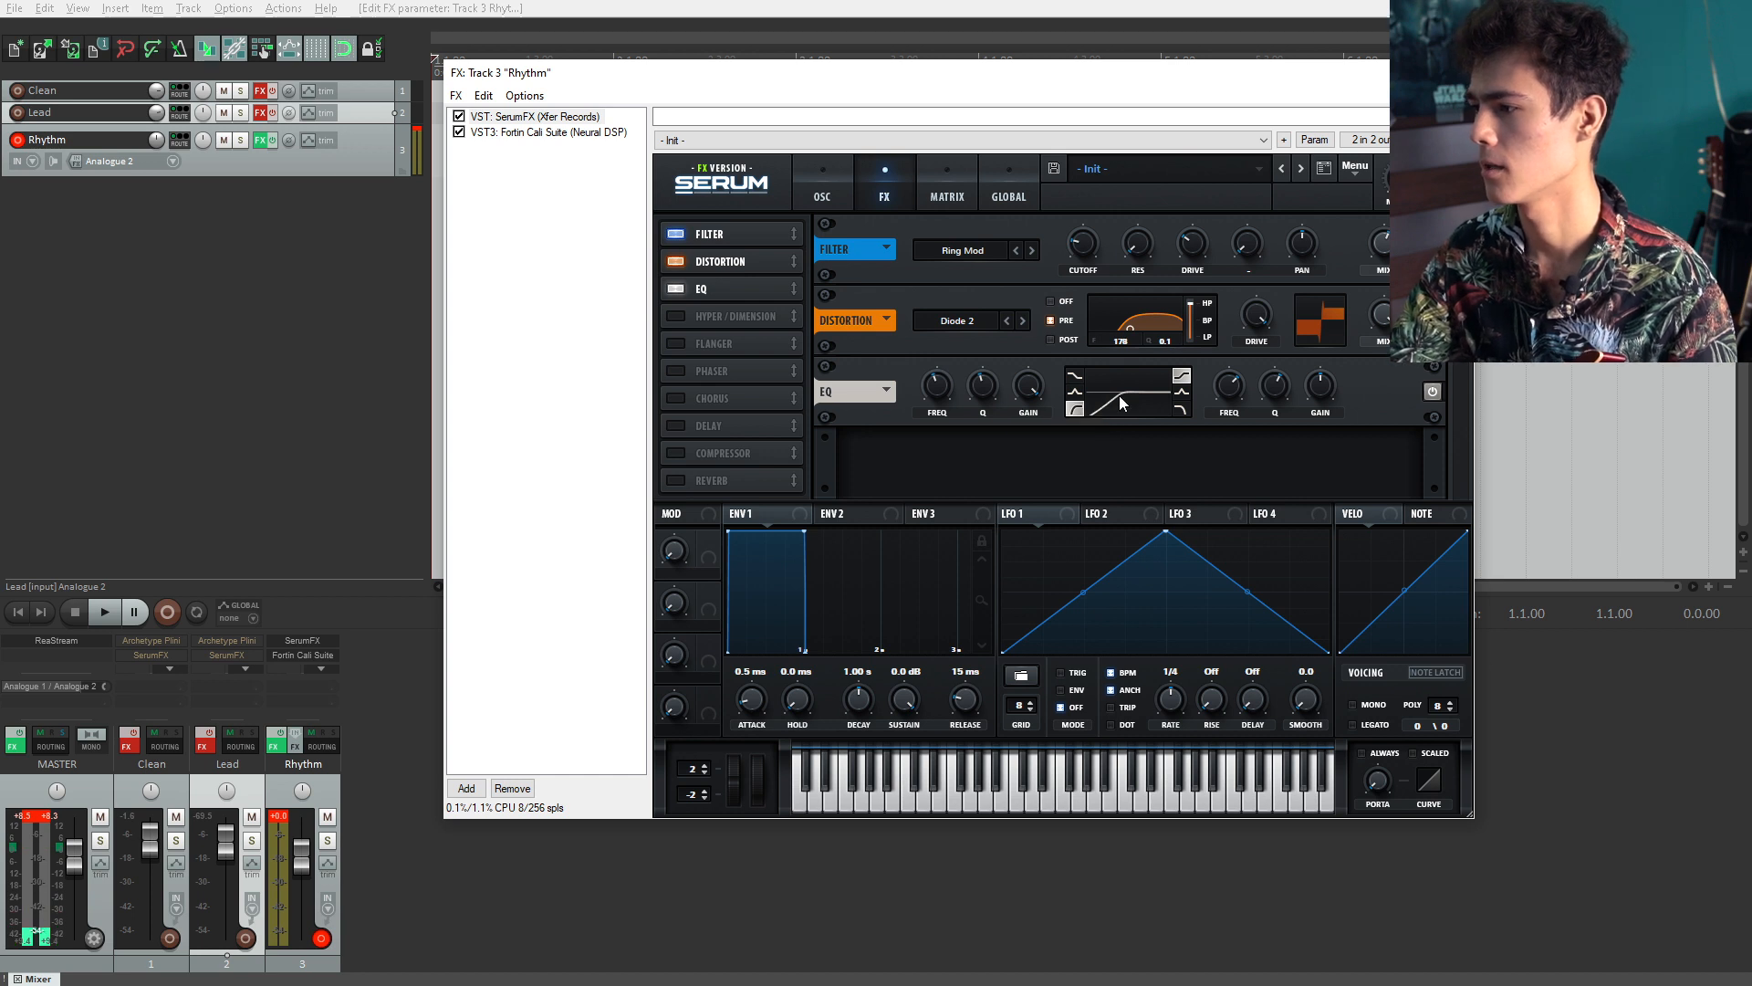
left_click_drag(950, 392, 935, 378)
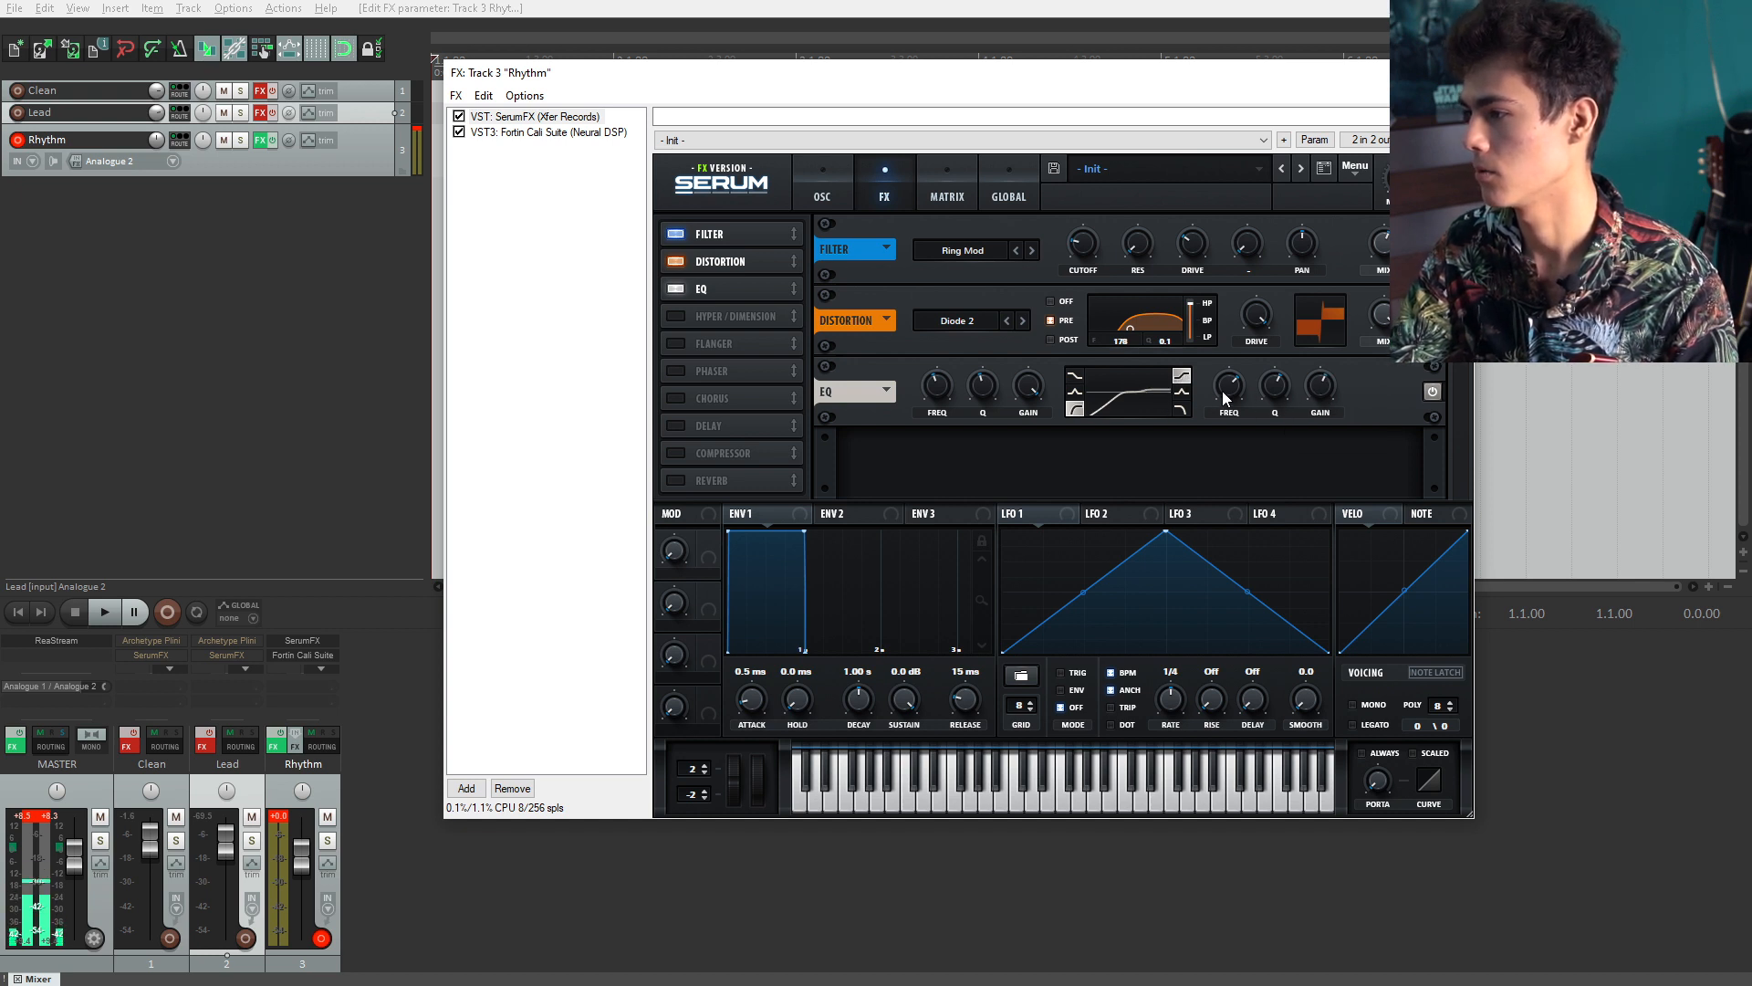
Step: Set the EQ's high band frequency to about 2370 Hz and reset its gain
left_click_drag(1224, 392, 1228, 400)
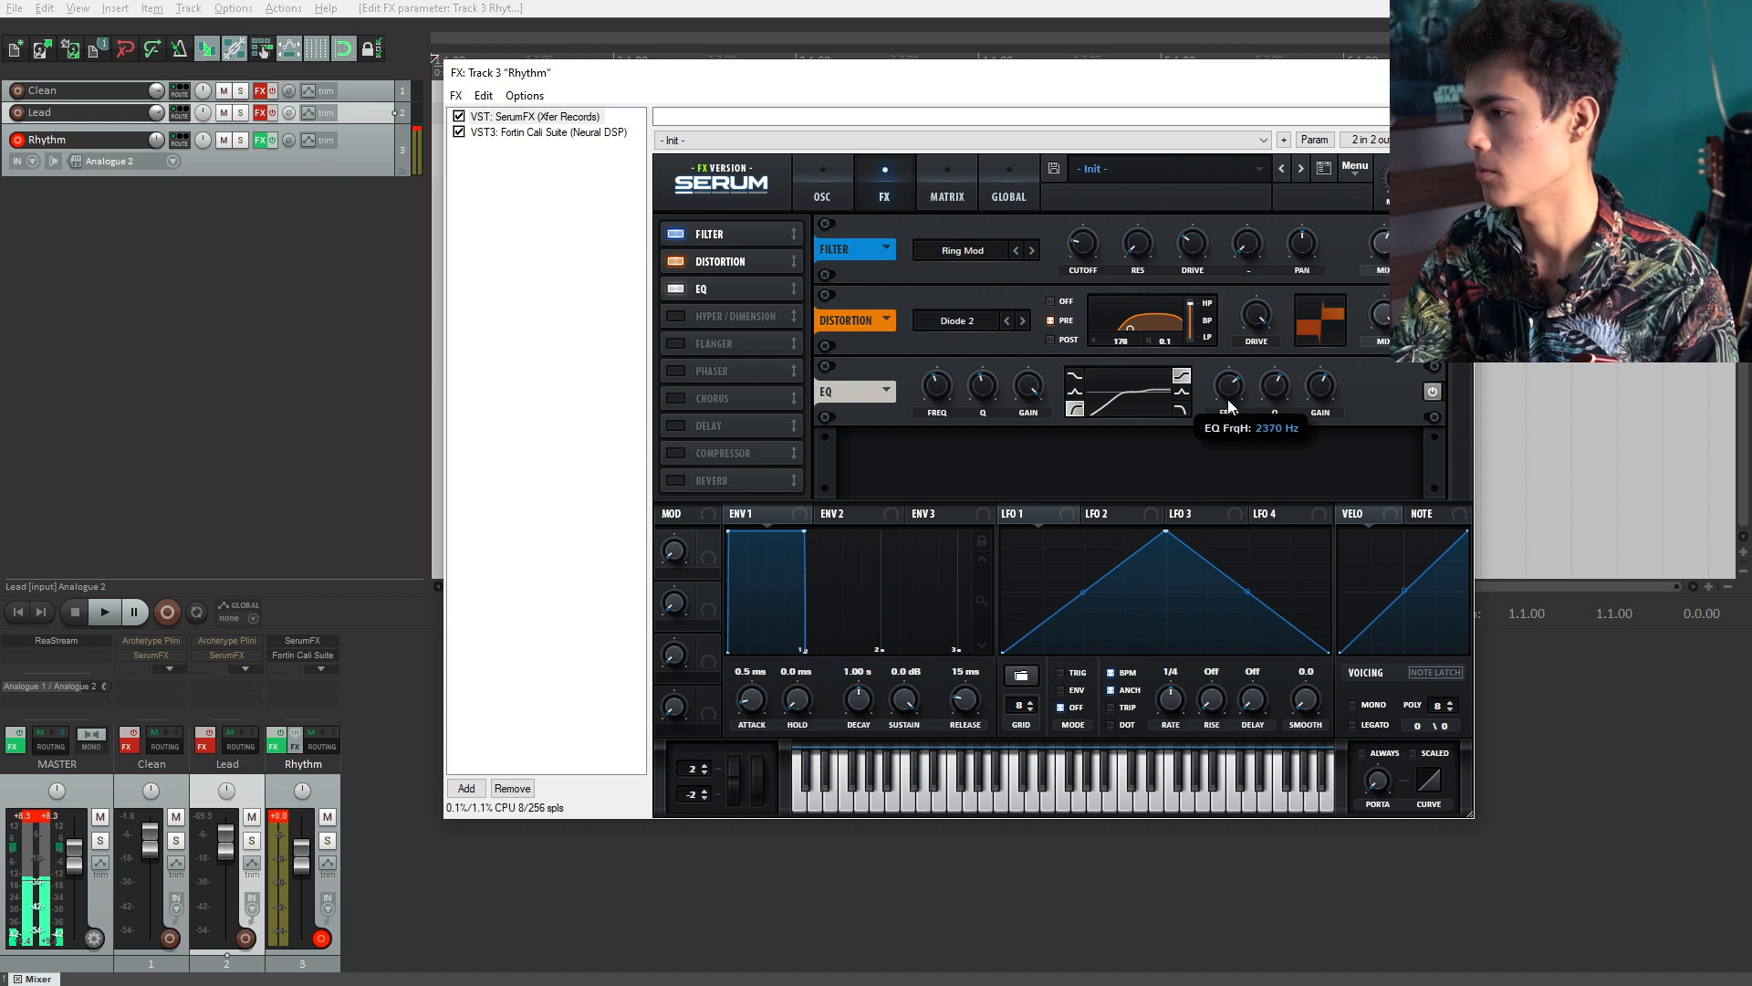
left_click_drag(1229, 394, 1229, 396)
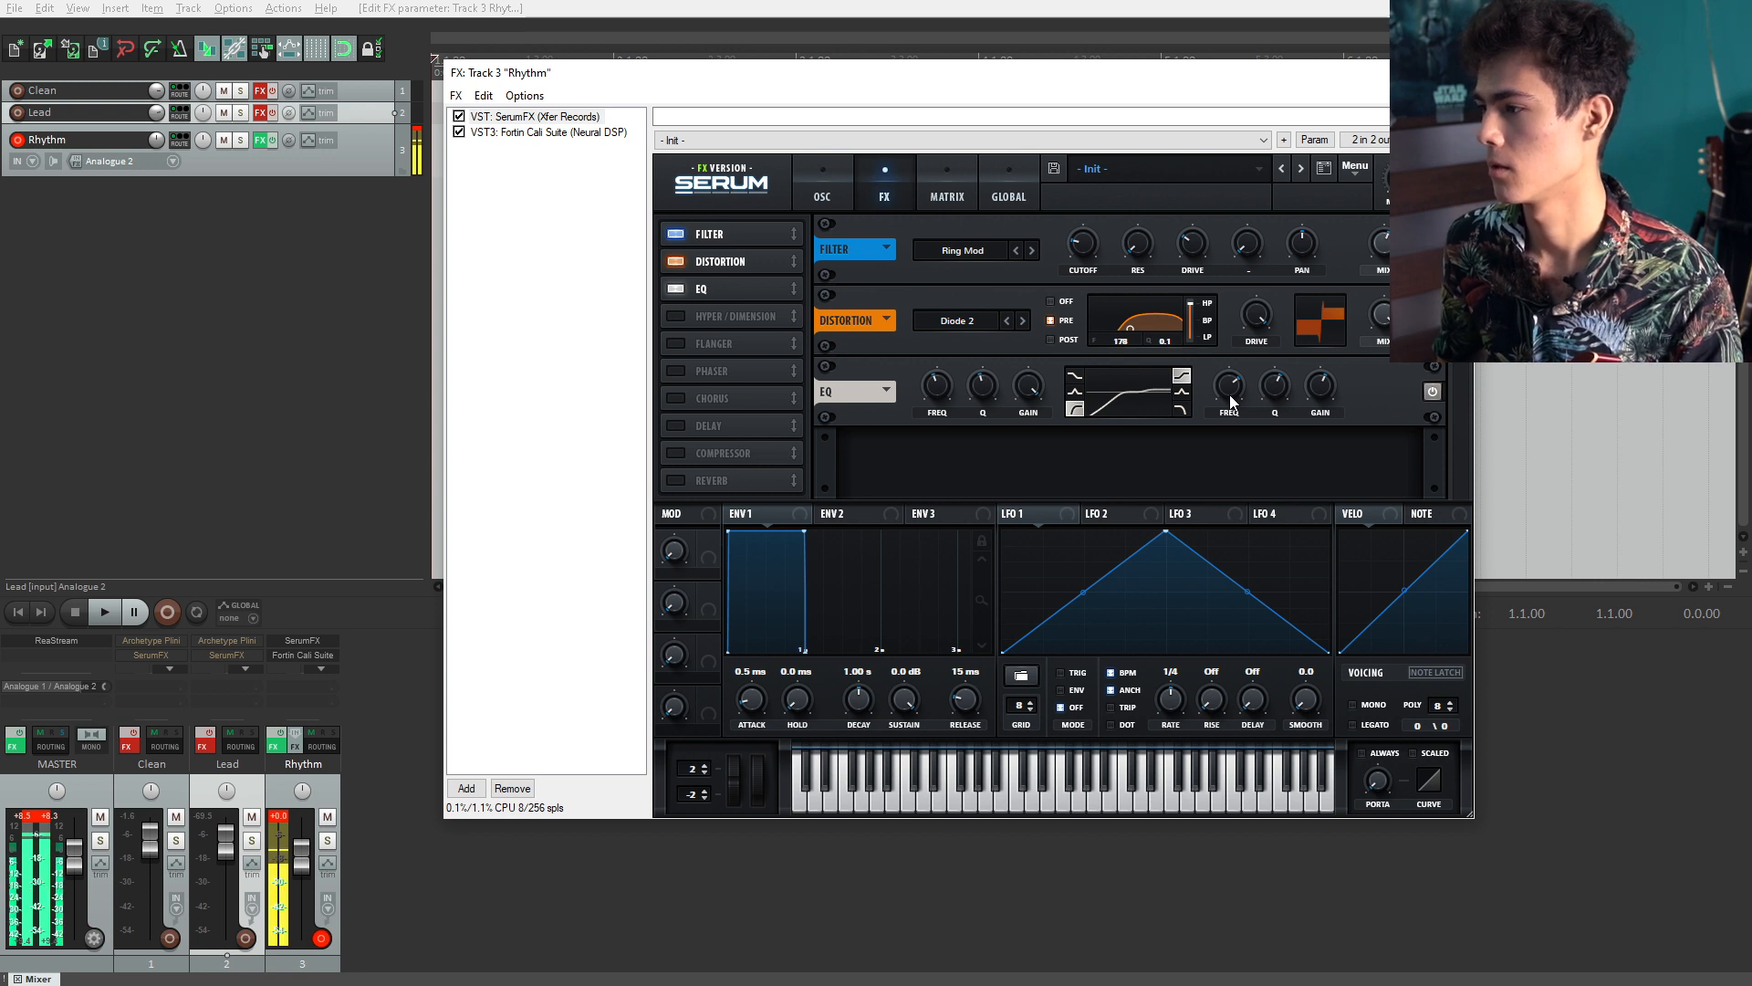
double_click(1323, 390)
key("Return")
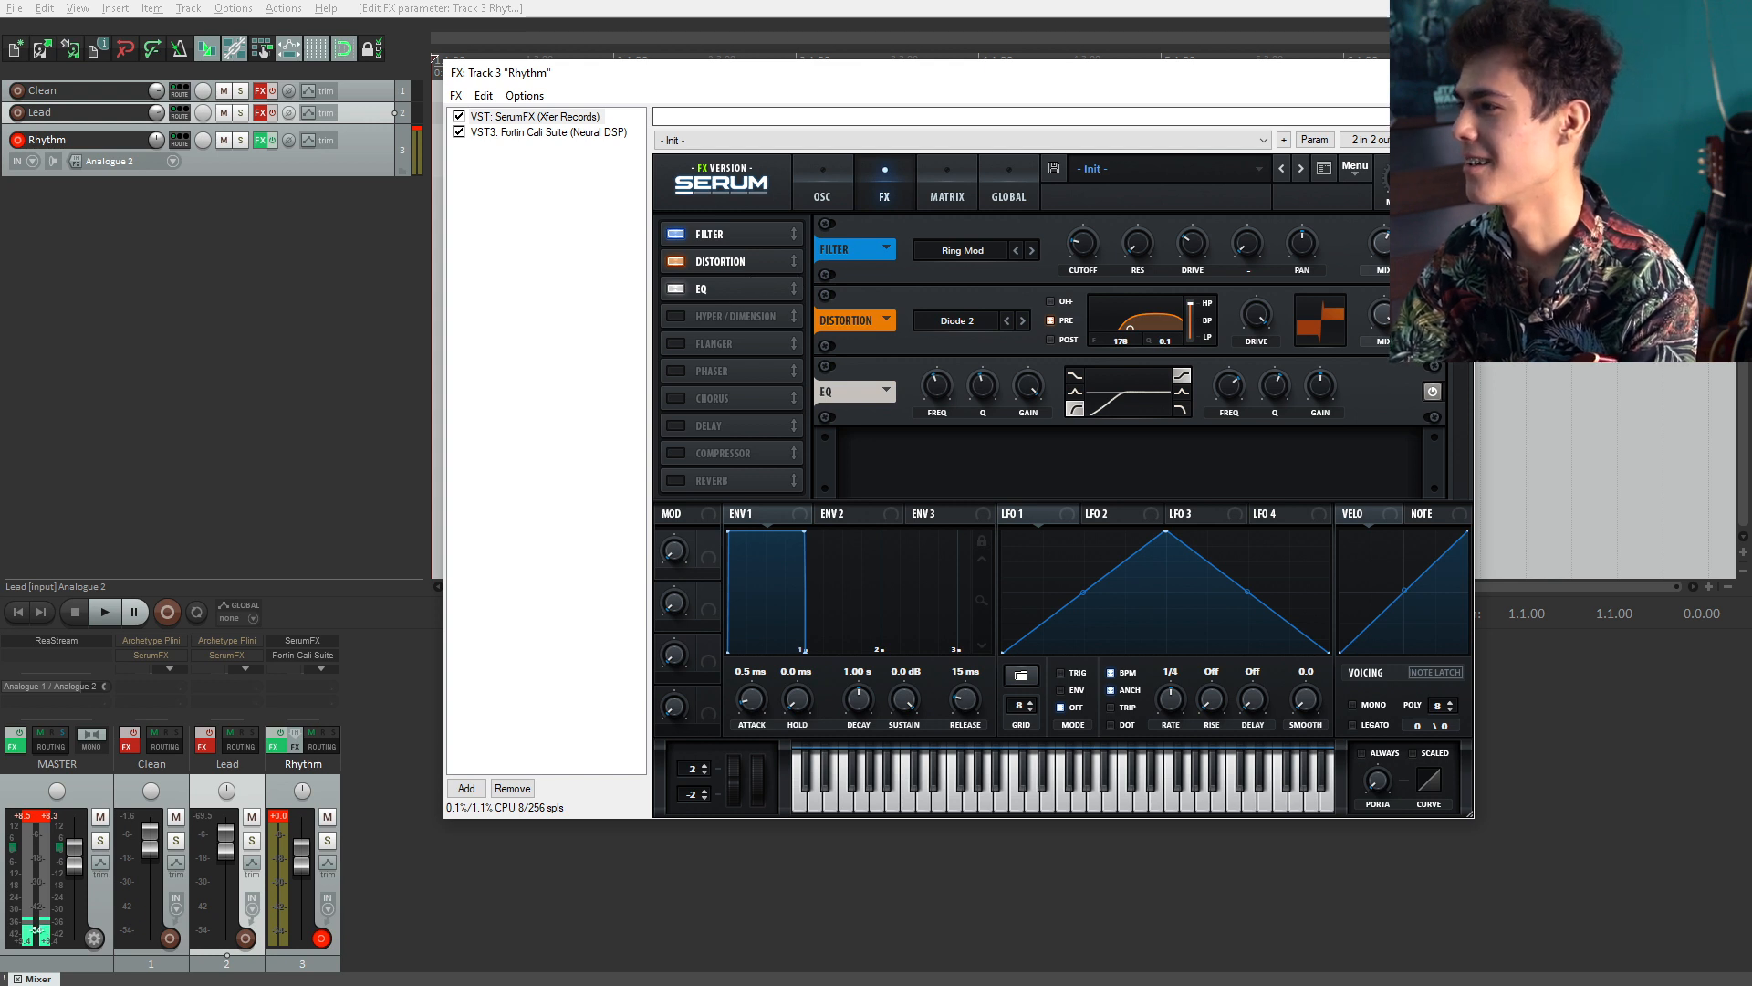
Step: Add SerumFX to the Lead track's FX chain after Archetype Plini
left_click(1453, 73)
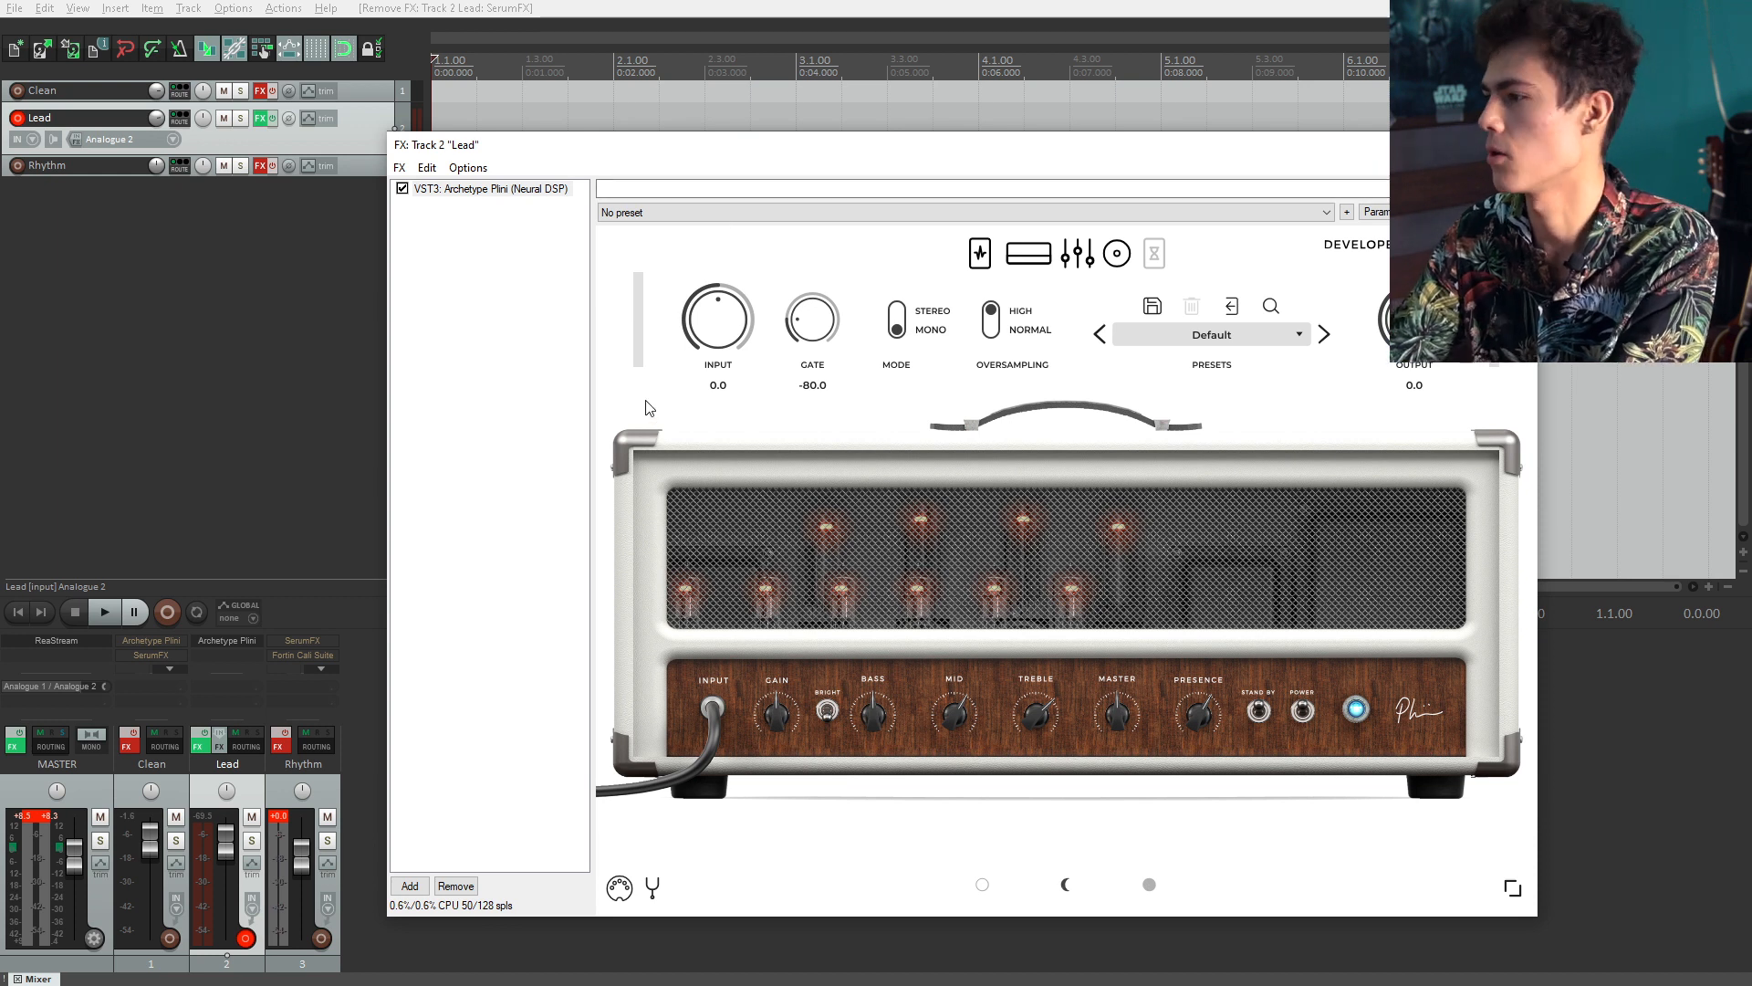
left_click(413, 887)
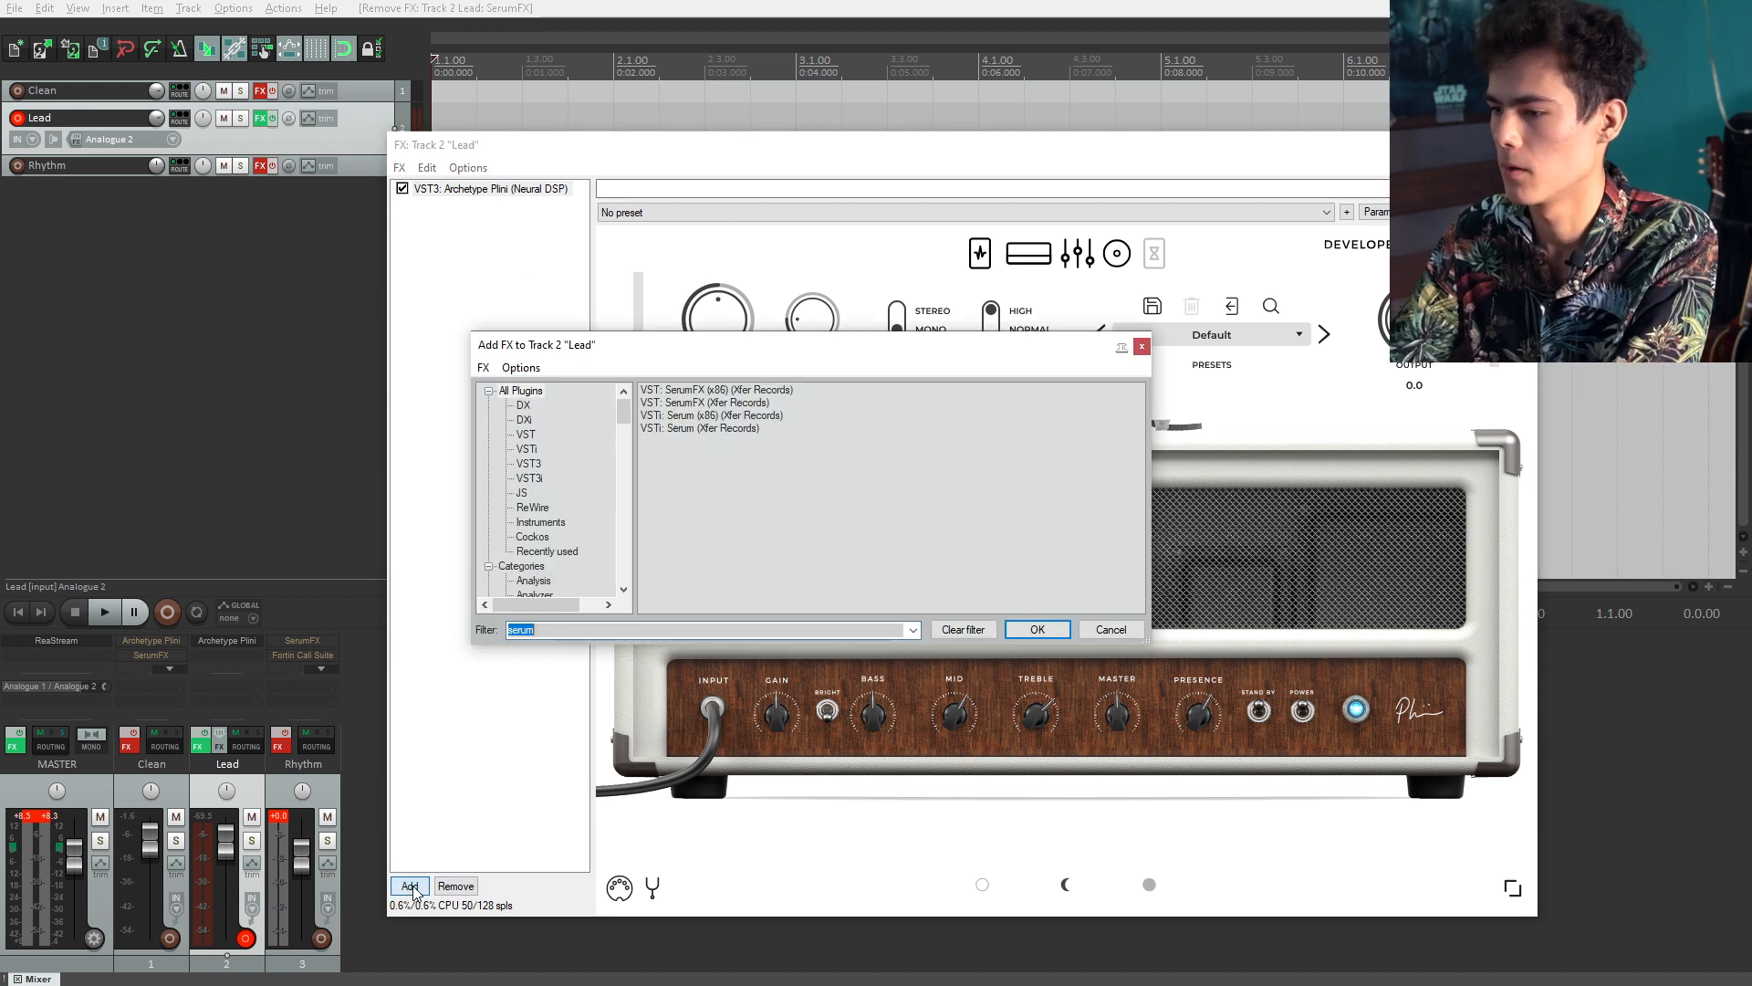
key("Return")
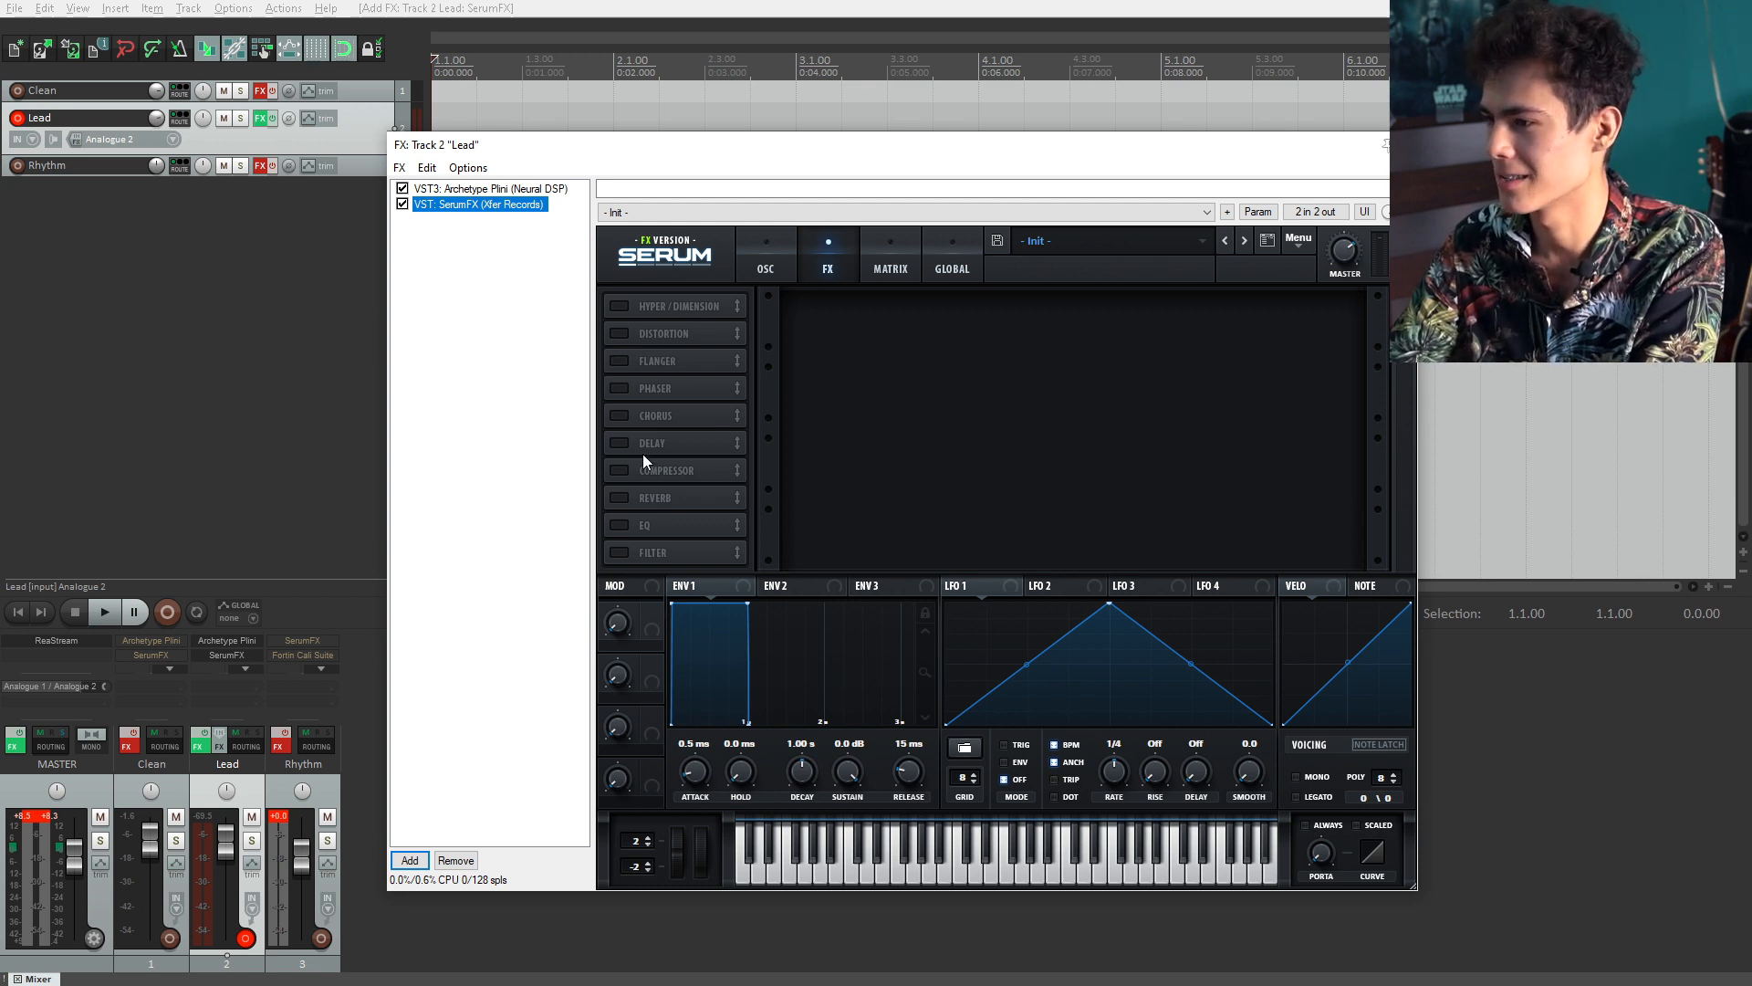
Step: Enable Serum's Hyper/Dimension effect, raise the hyper mix, and keep unison at 4
left_click(618, 306)
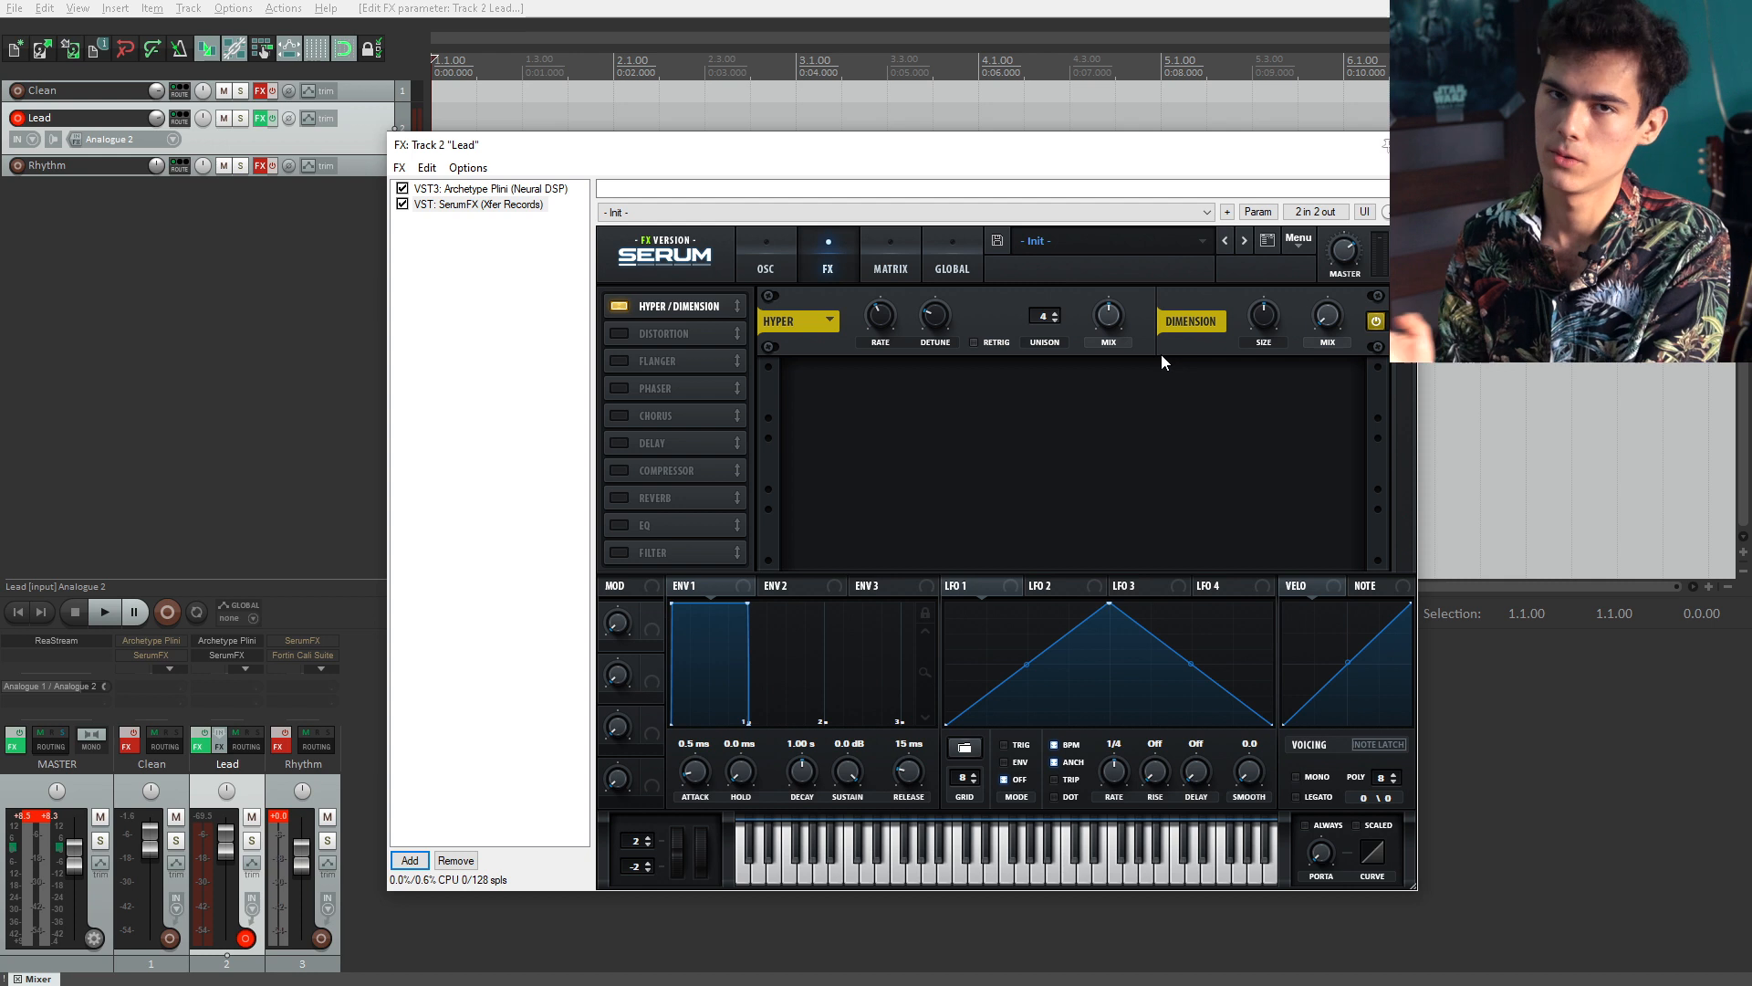
left_click(1055, 320)
left_click(1055, 320)
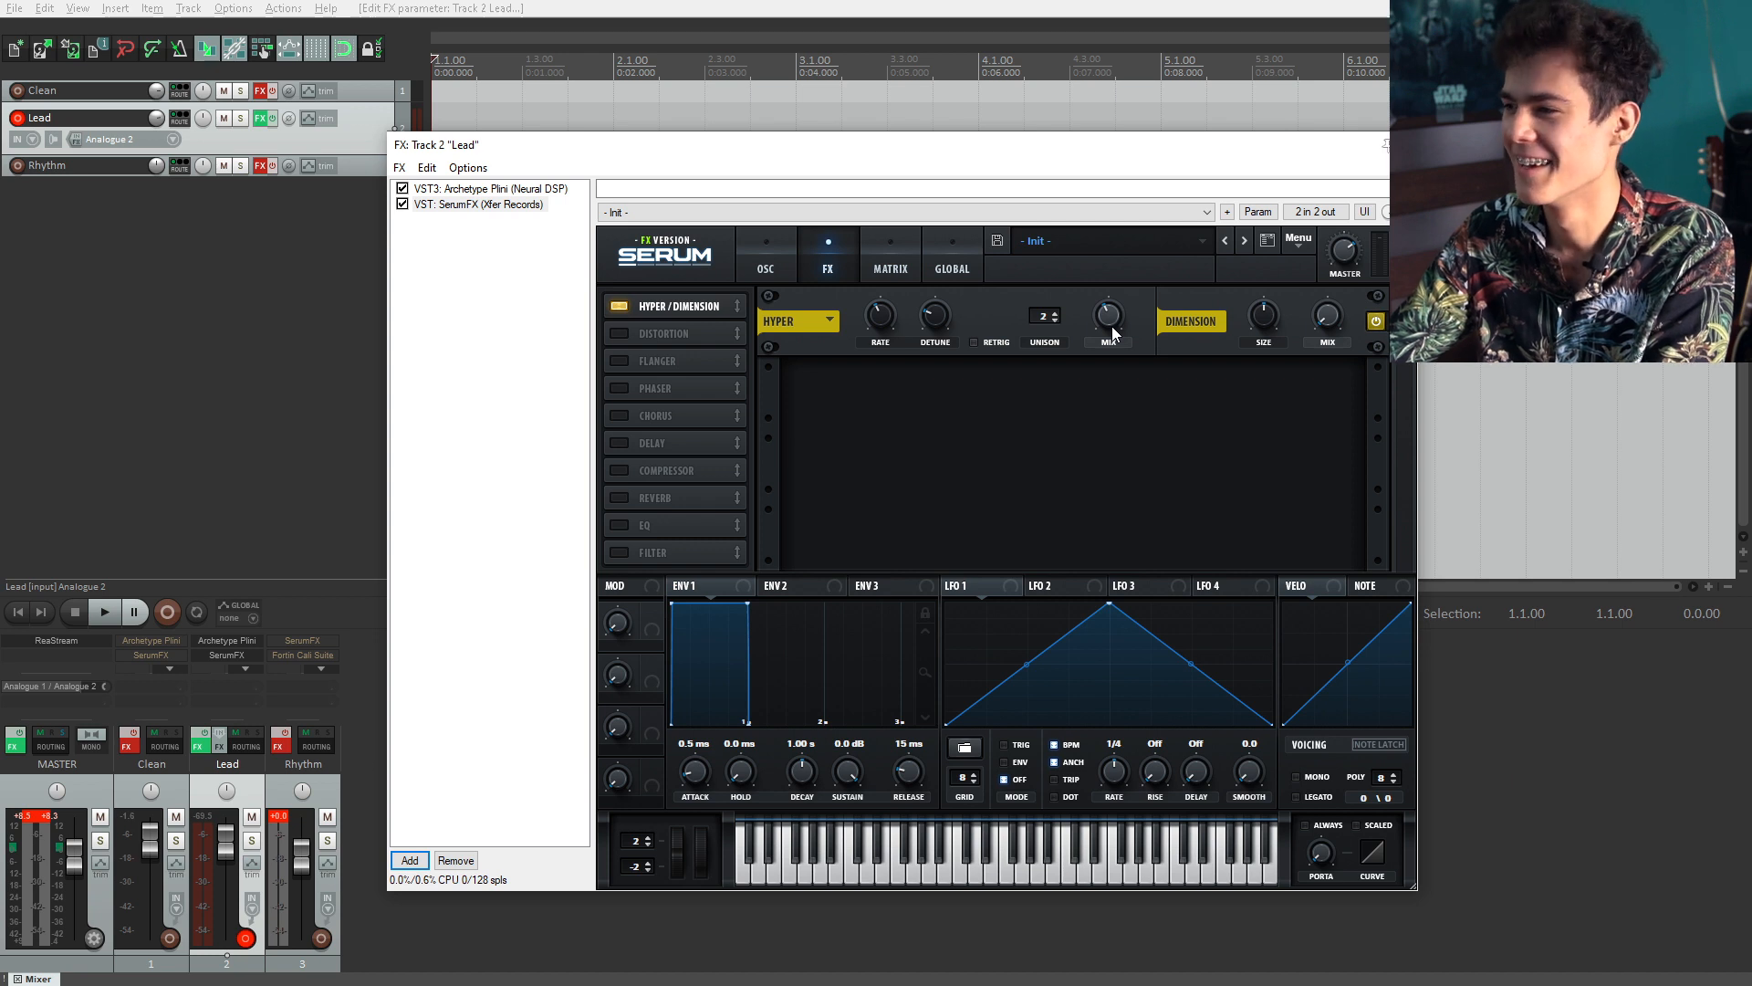
mouse_move(1115, 327)
left_click_drag(1115, 327, 1121, 164)
left_click(1054, 312)
left_click(1054, 312)
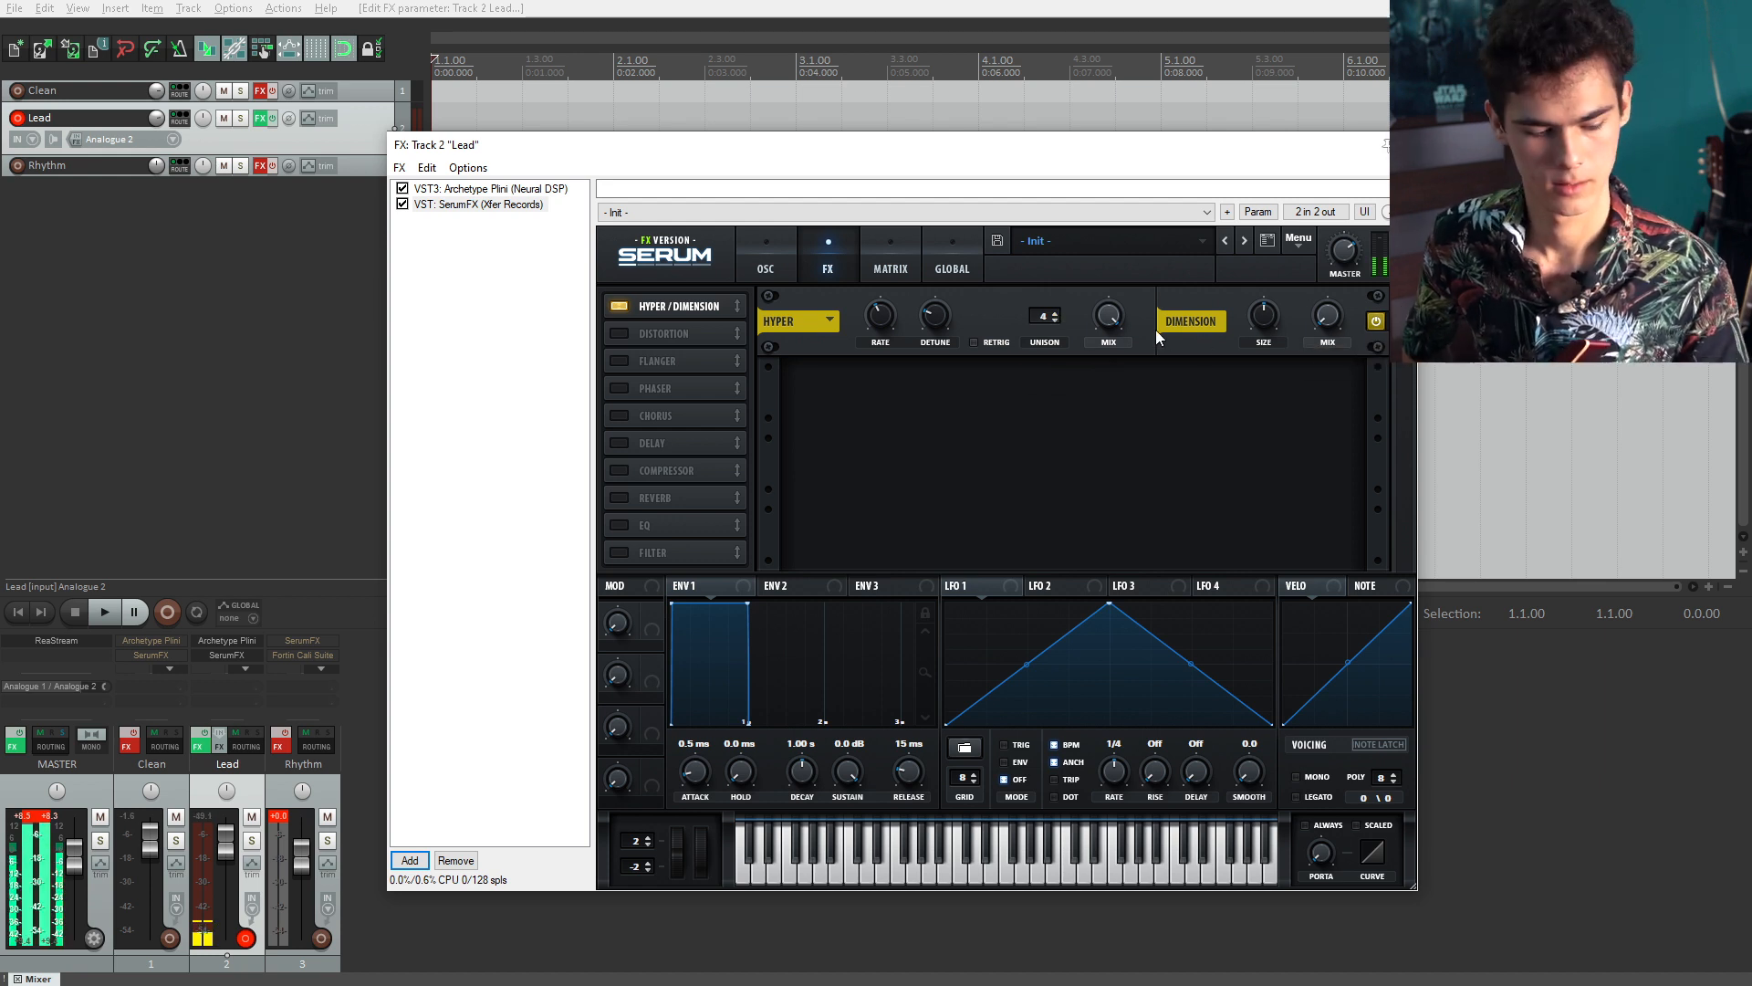
Step: Bypass and re-enable SerumFX on the Lead track to compare, and lower Serum's master level
left_click(403, 205)
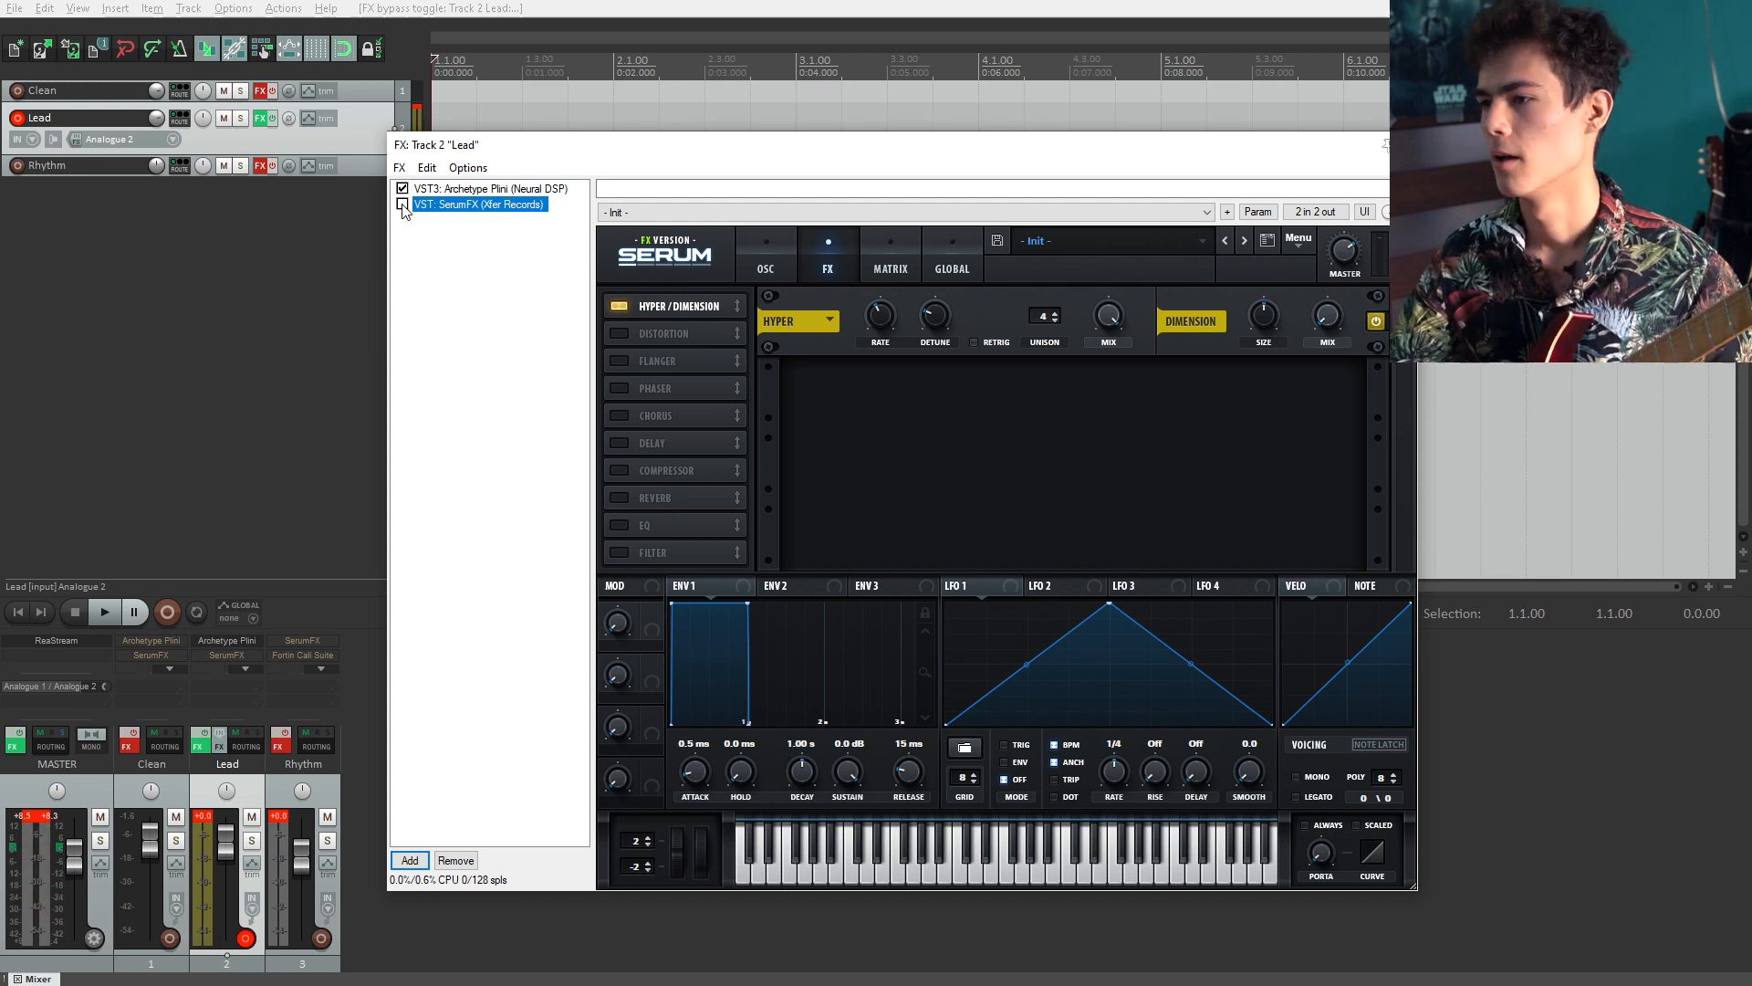
left_click(403, 206)
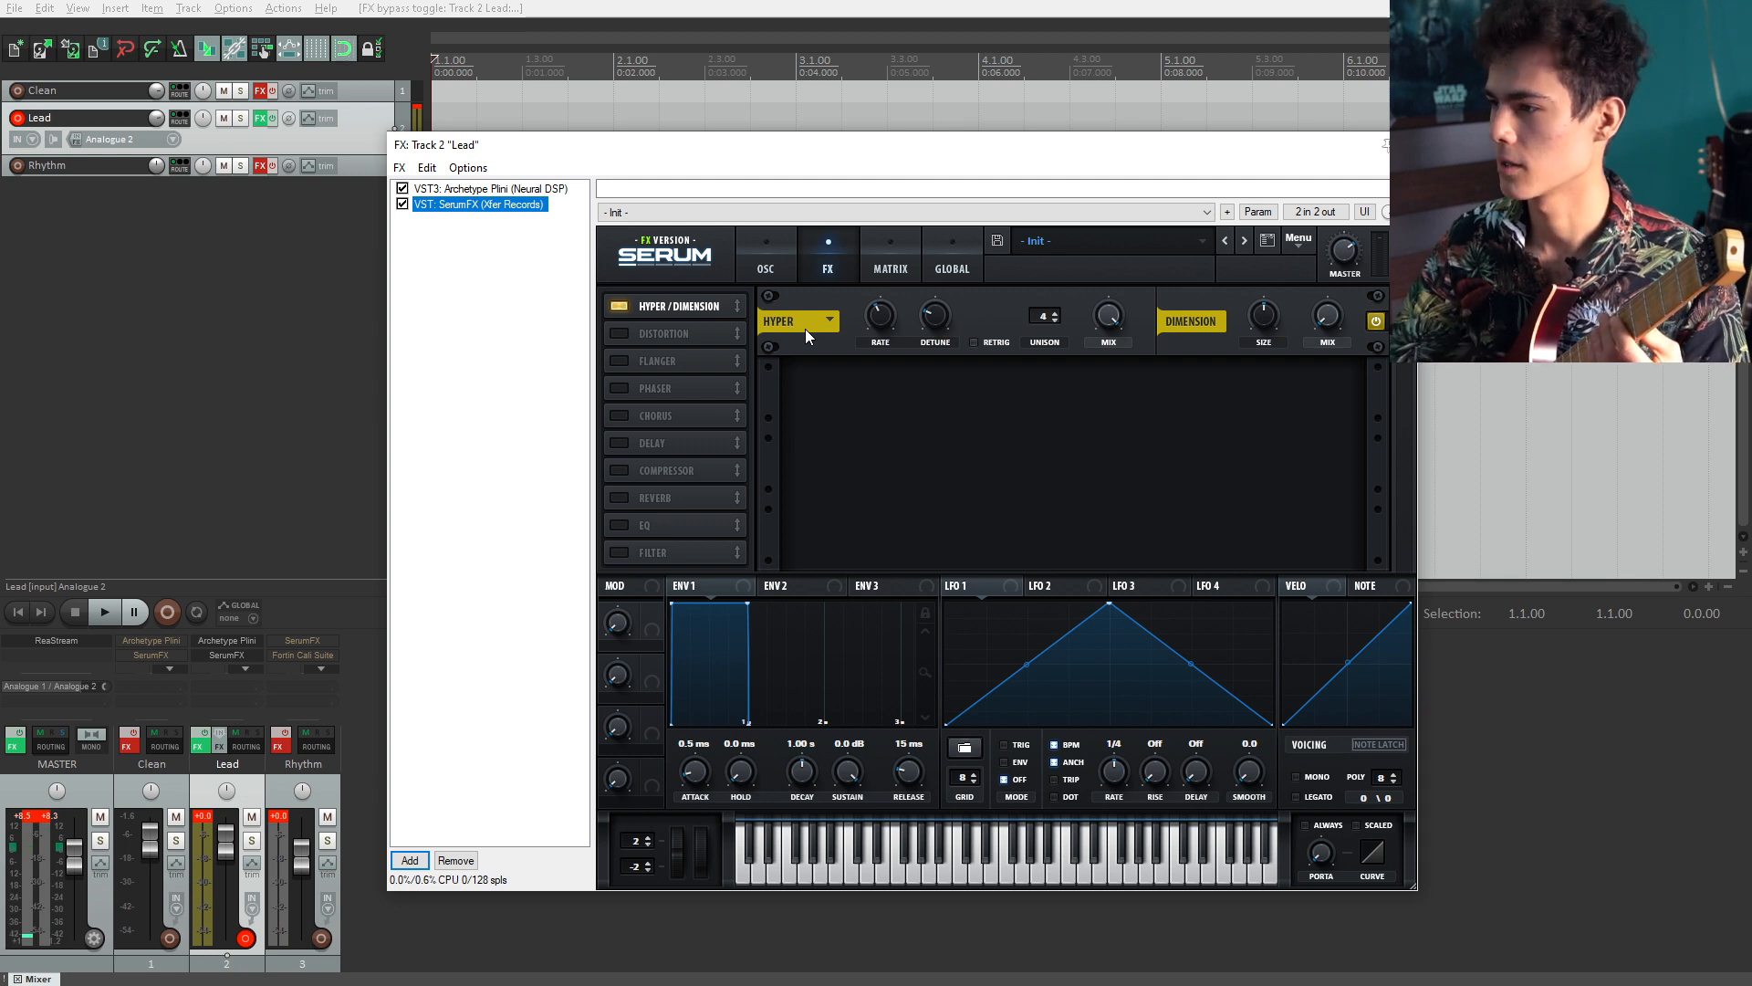
left_click(1354, 256)
left_click_drag(1360, 265, 1343, 268)
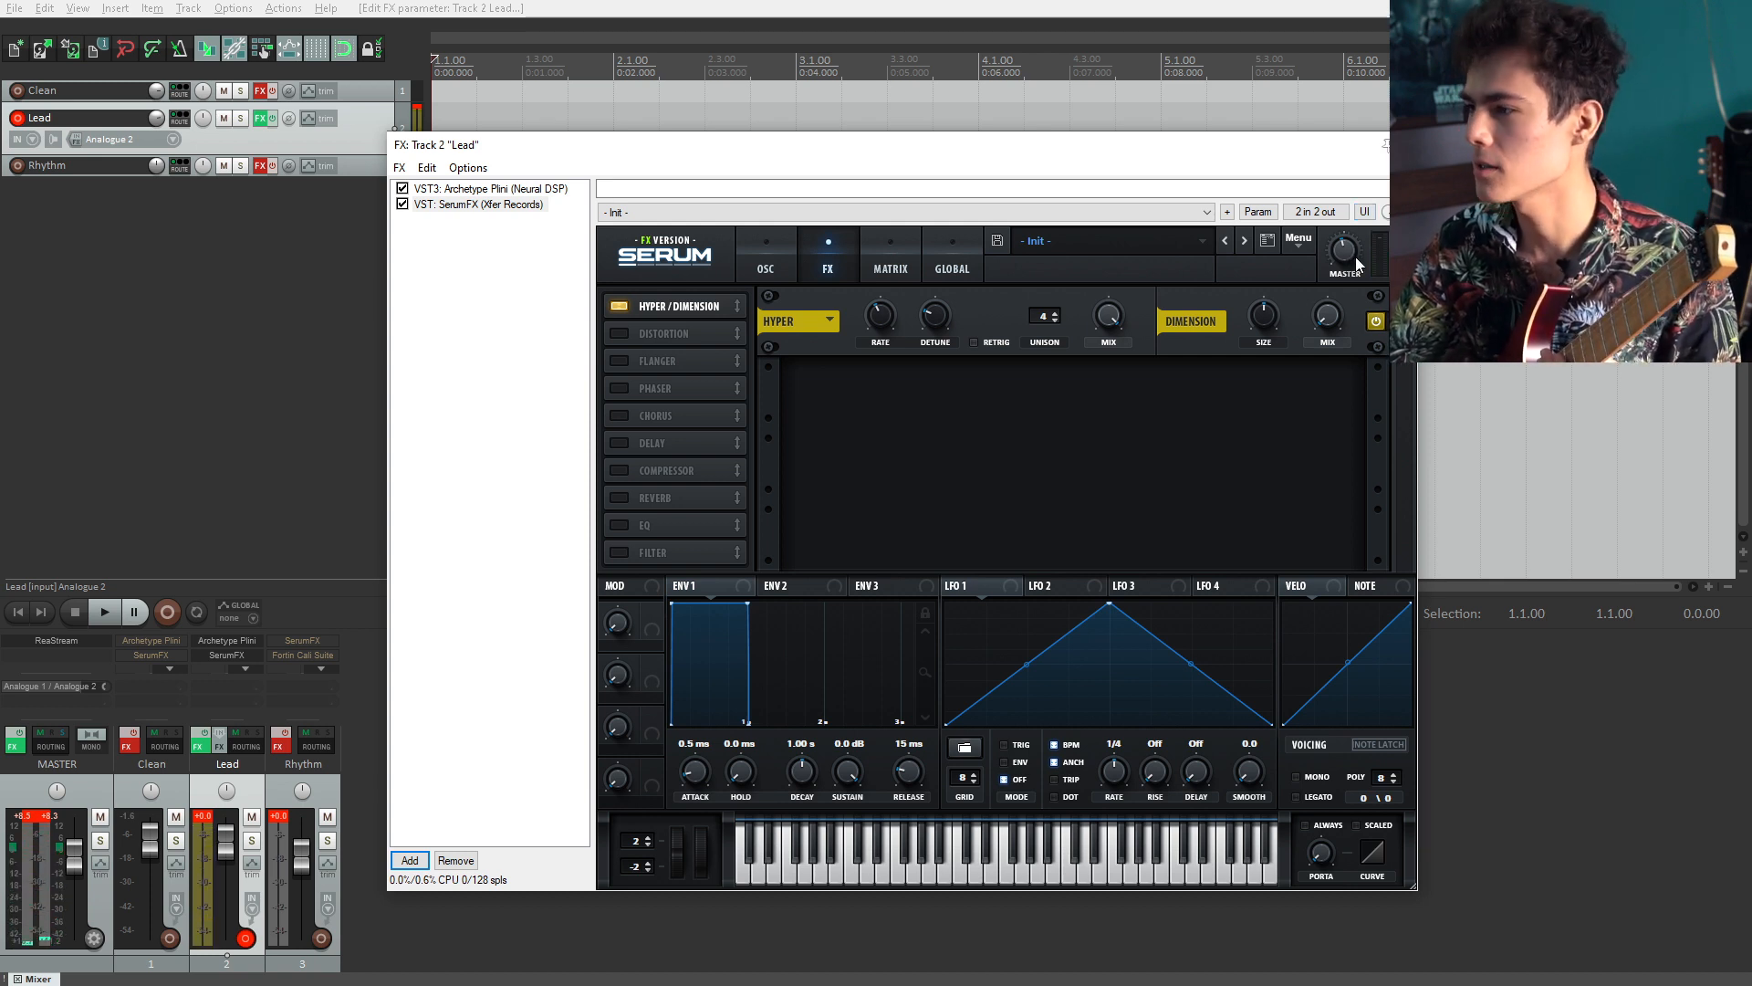
Step: Adjust the hyper rate, the dimension size and the dimension mix
mouse_move(1112, 332)
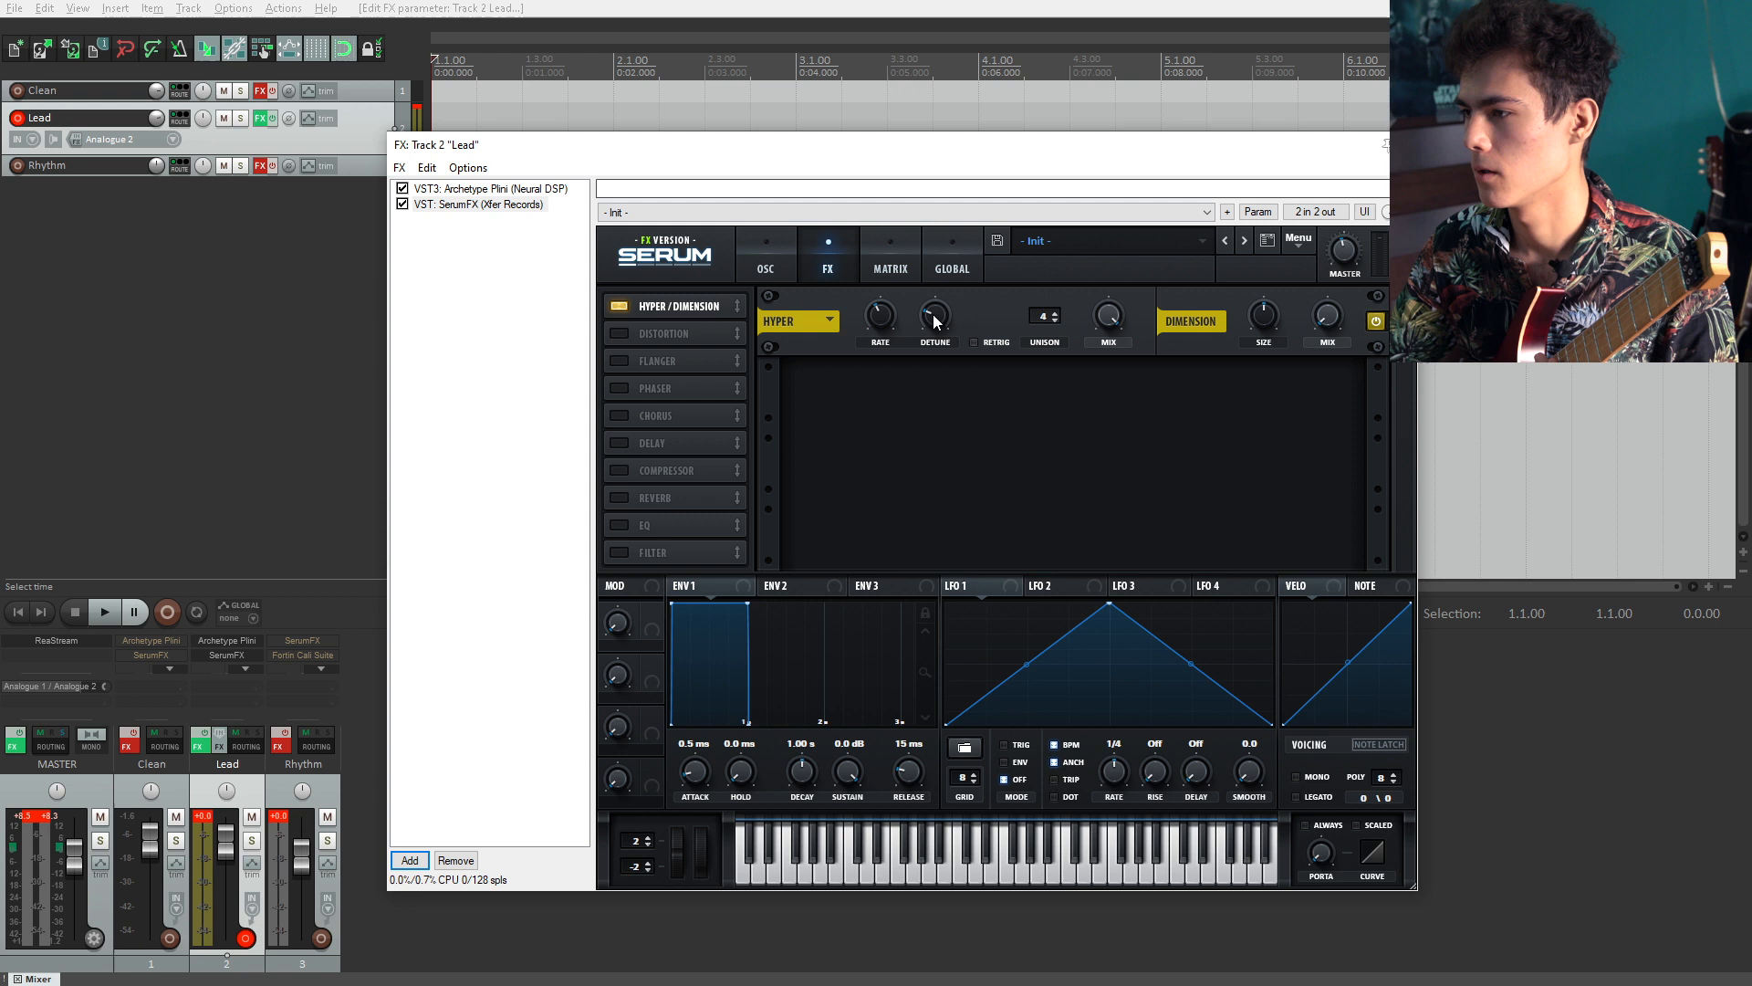
mouse_move(944, 326)
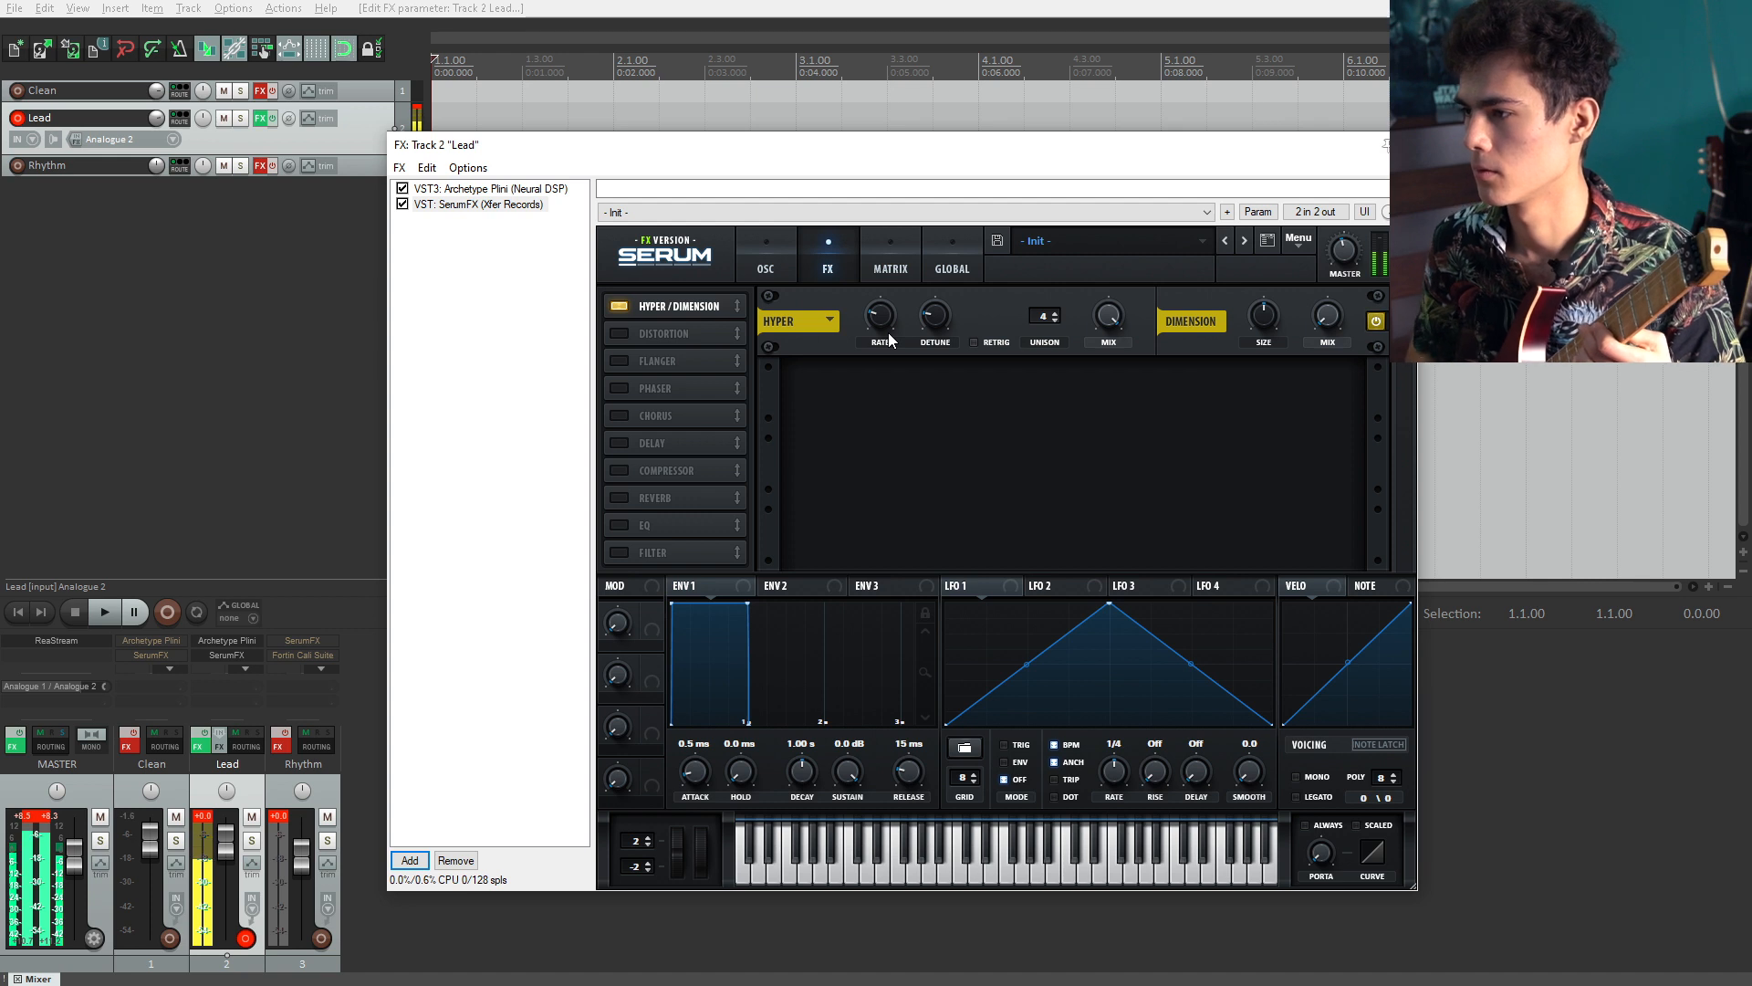
left_click_drag(891, 331, 884, 337)
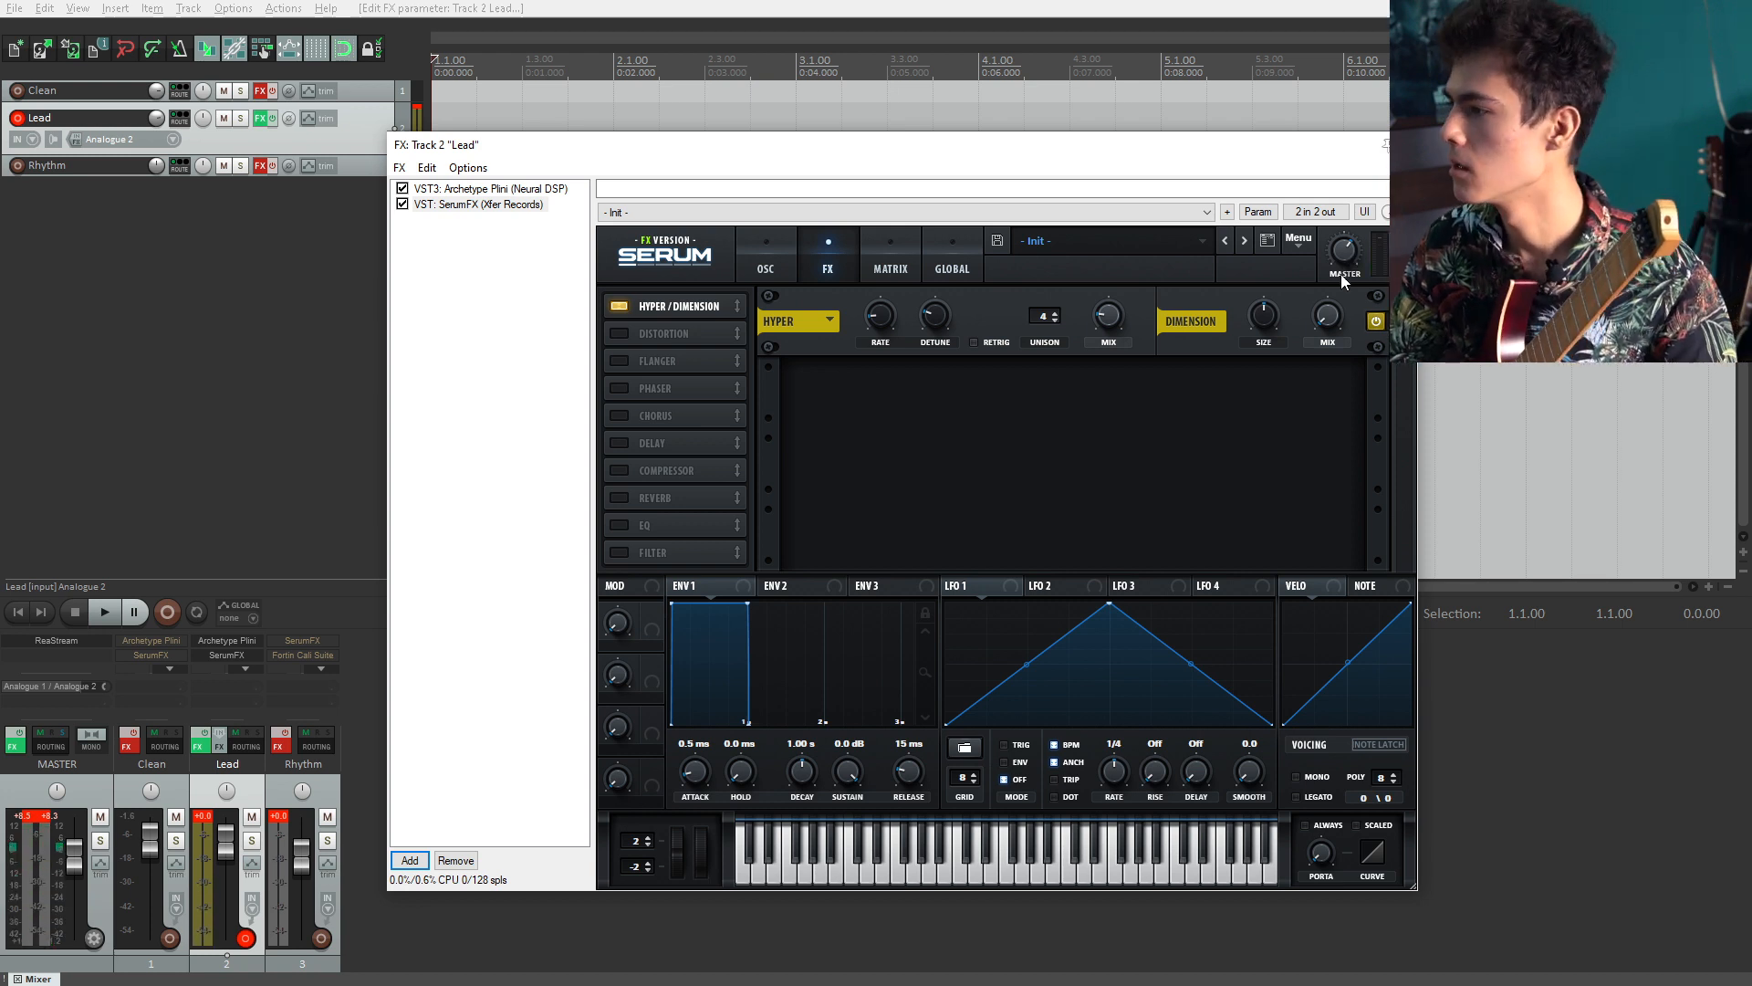
mouse_move(1328, 307)
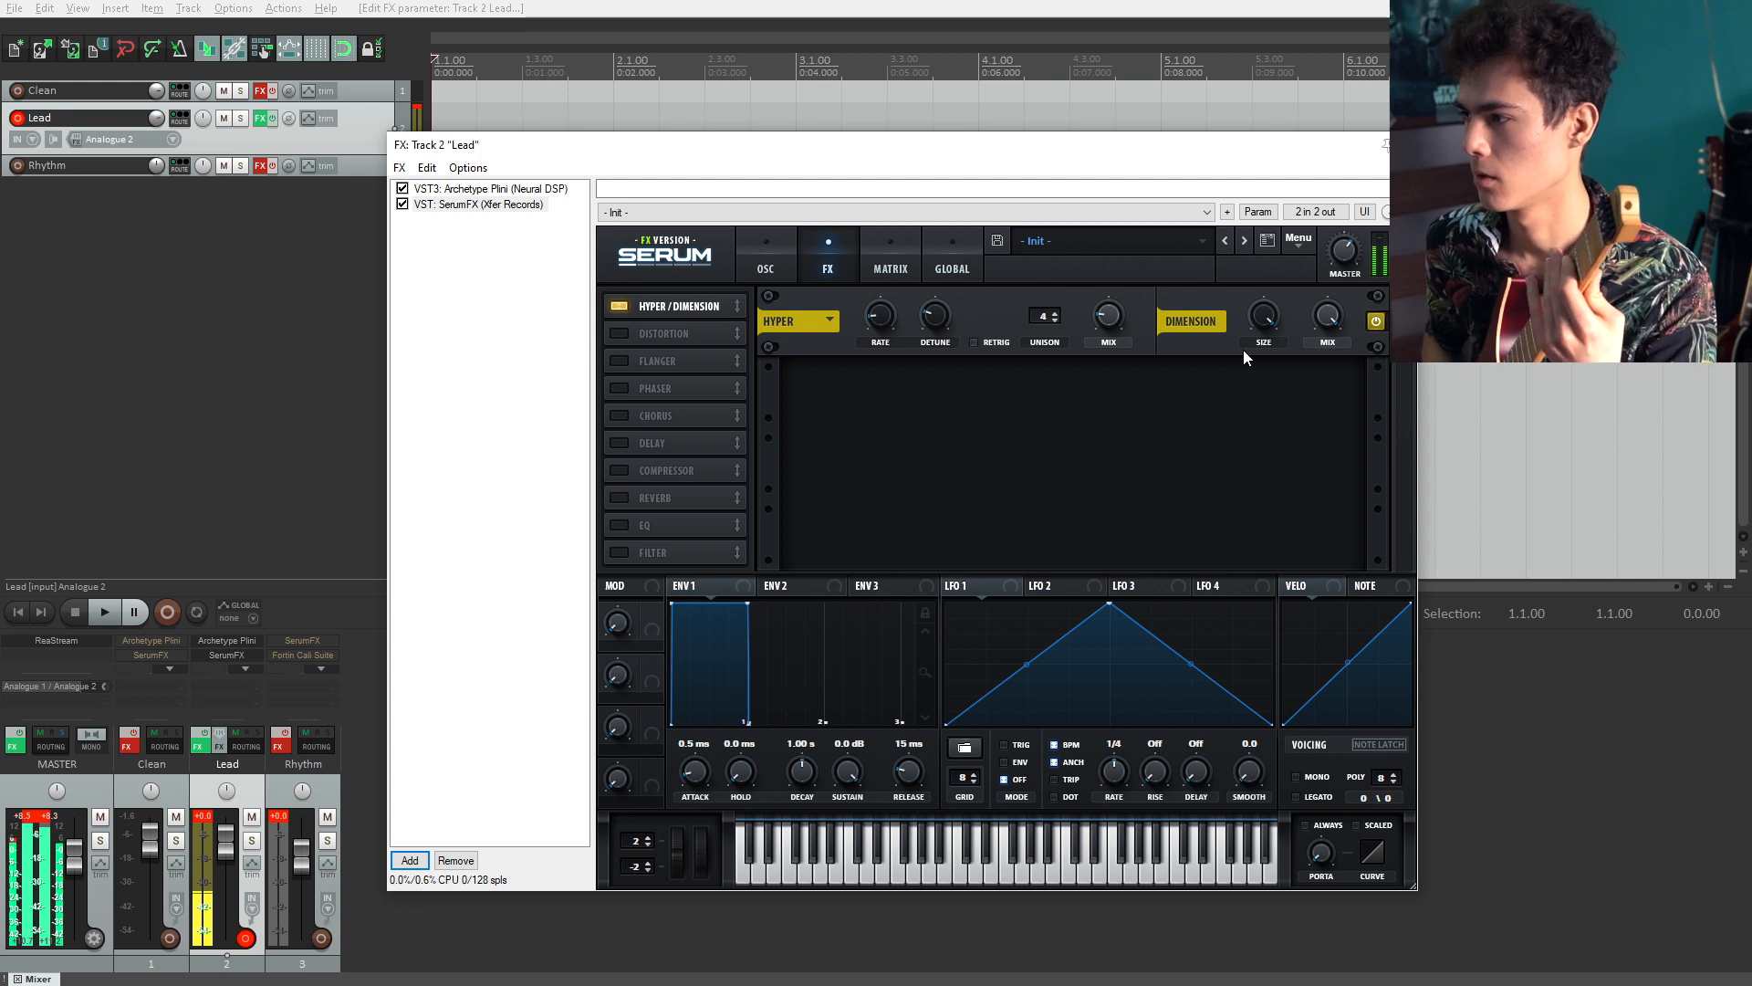
left_click_drag(1262, 323, 1262, 359)
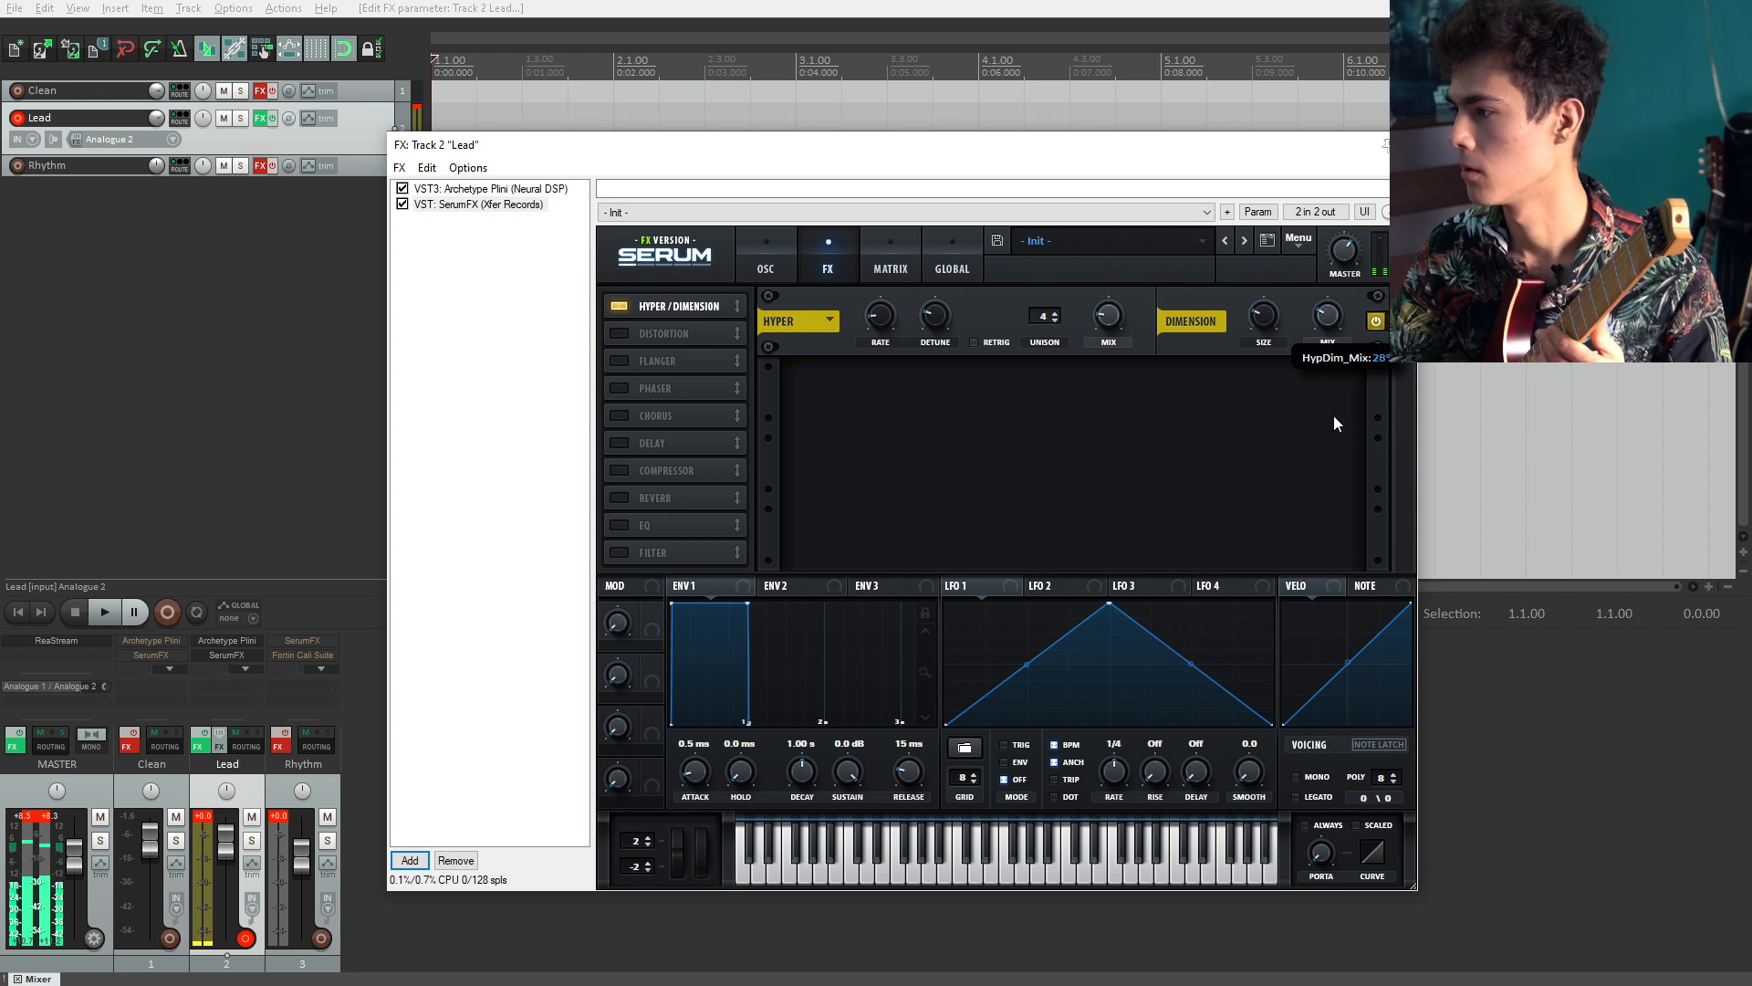
left_click_drag(1334, 429, 1328, 429)
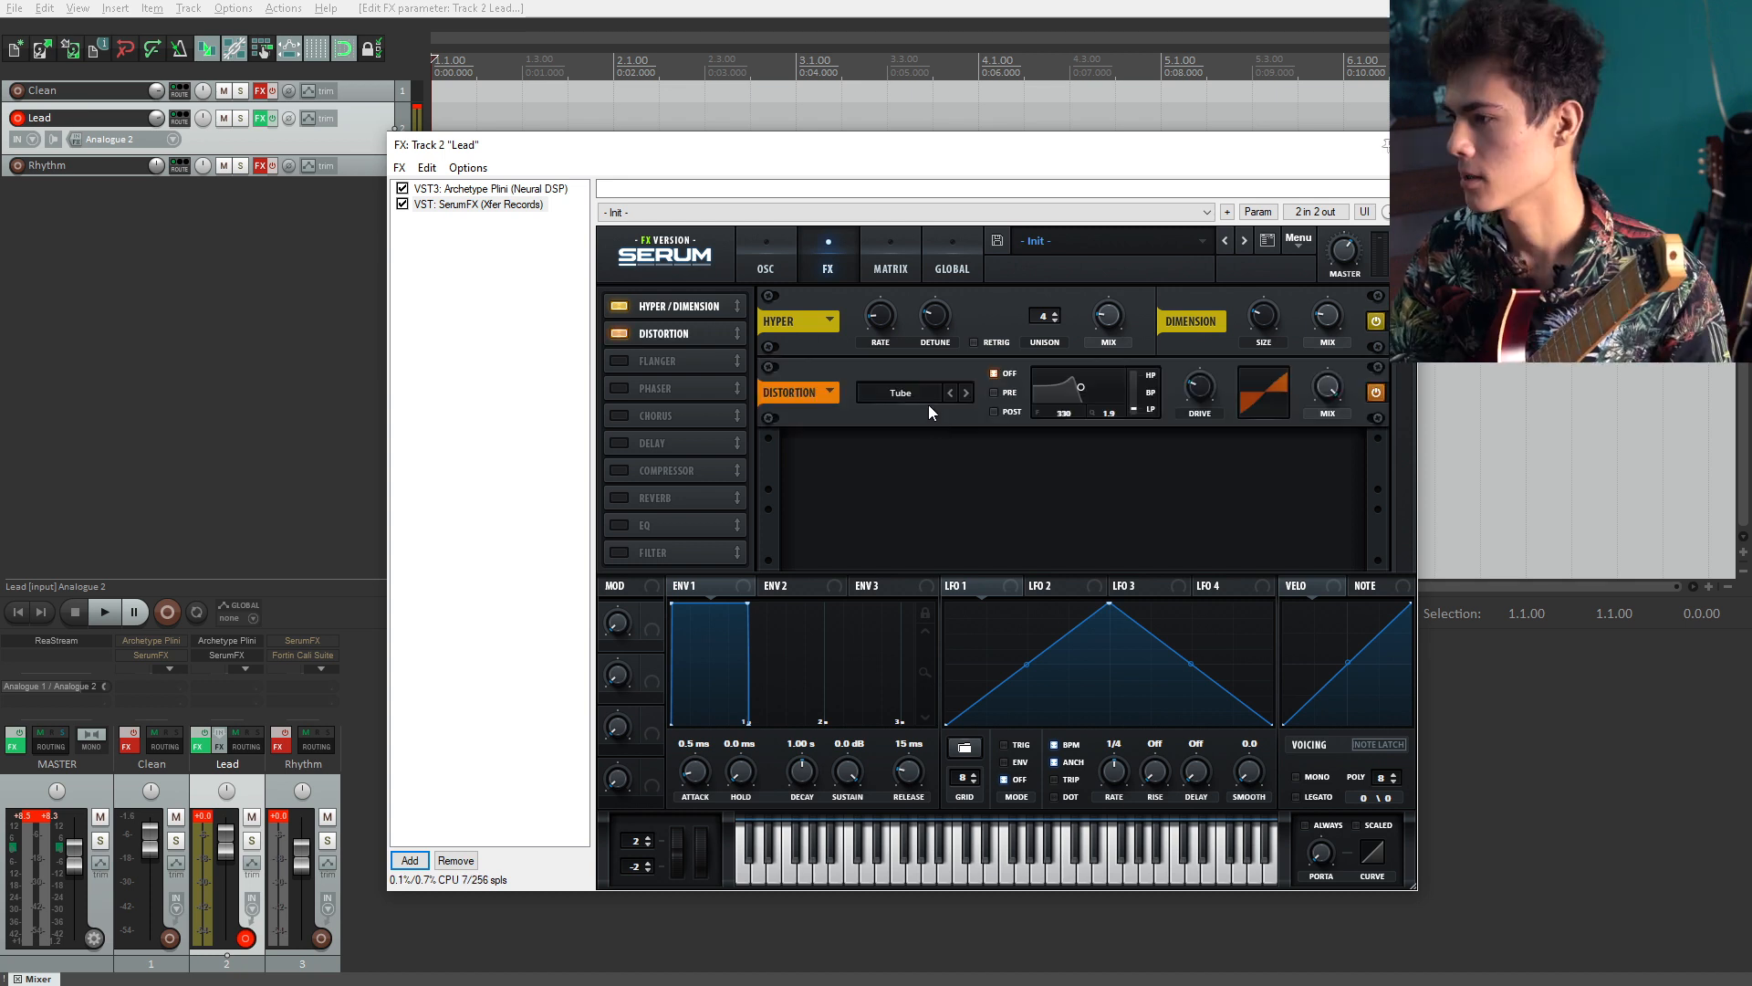
Step: Enable Serum's Distortion and set its mode to Tape Sat., adjusting the drive
left_click(924, 394)
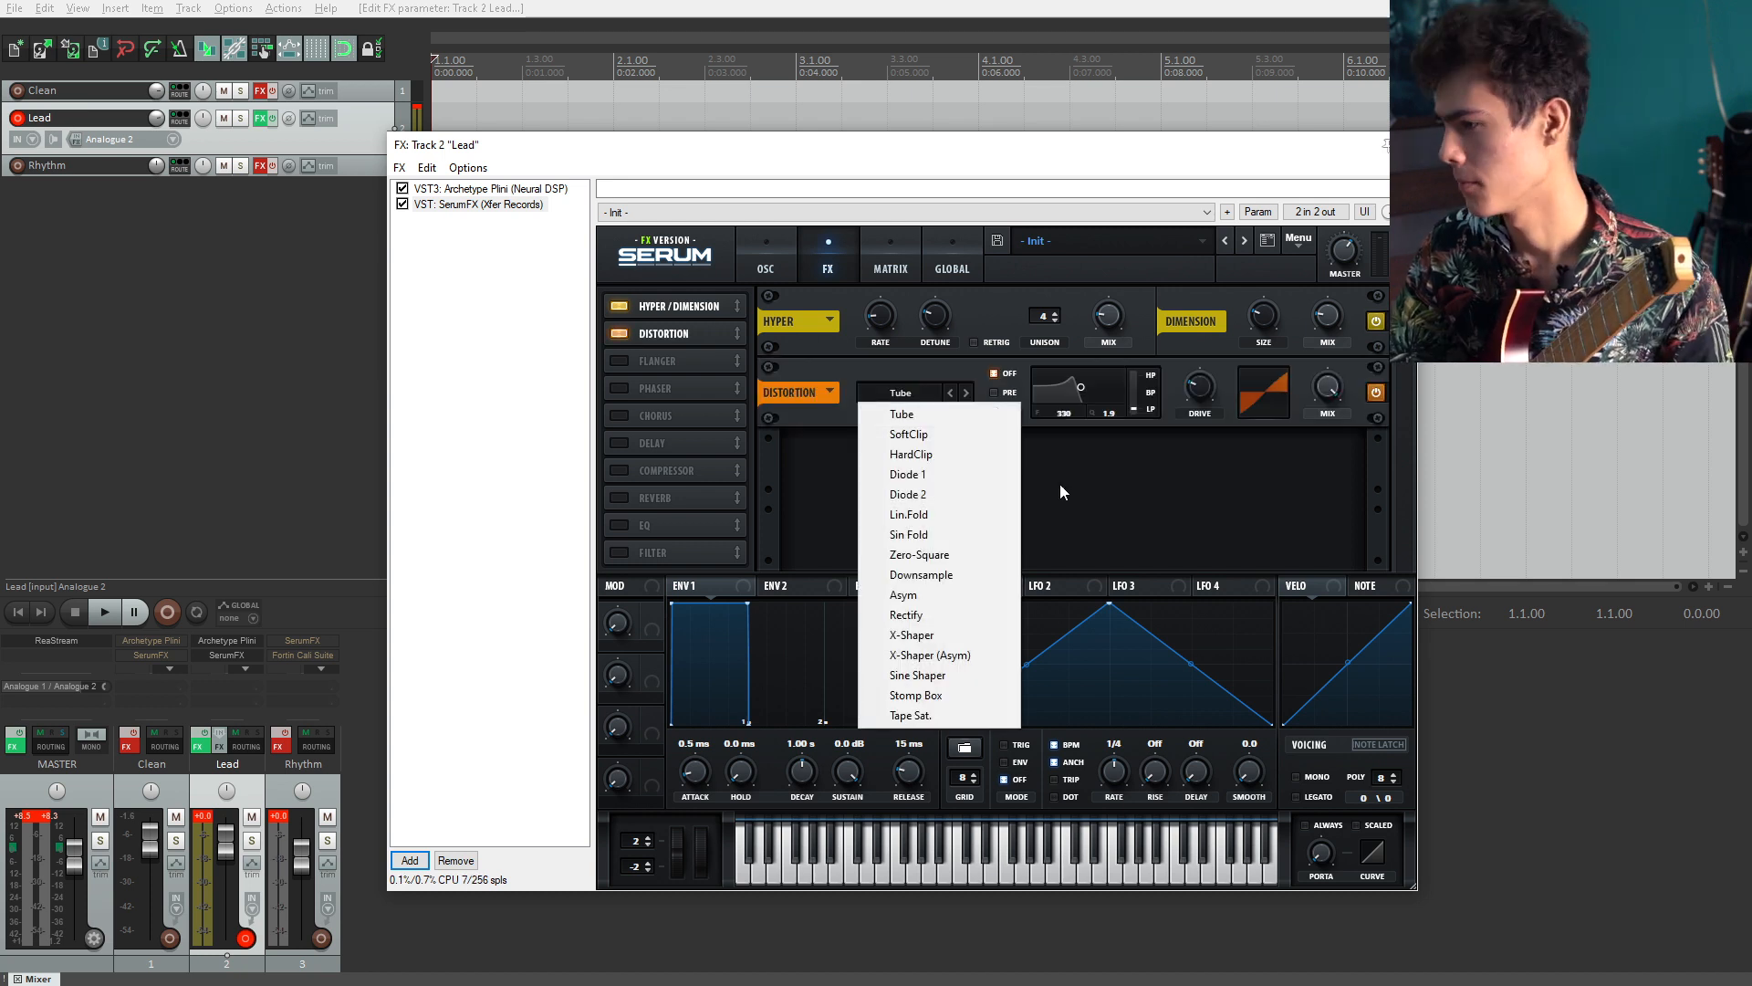
left_click(938, 417)
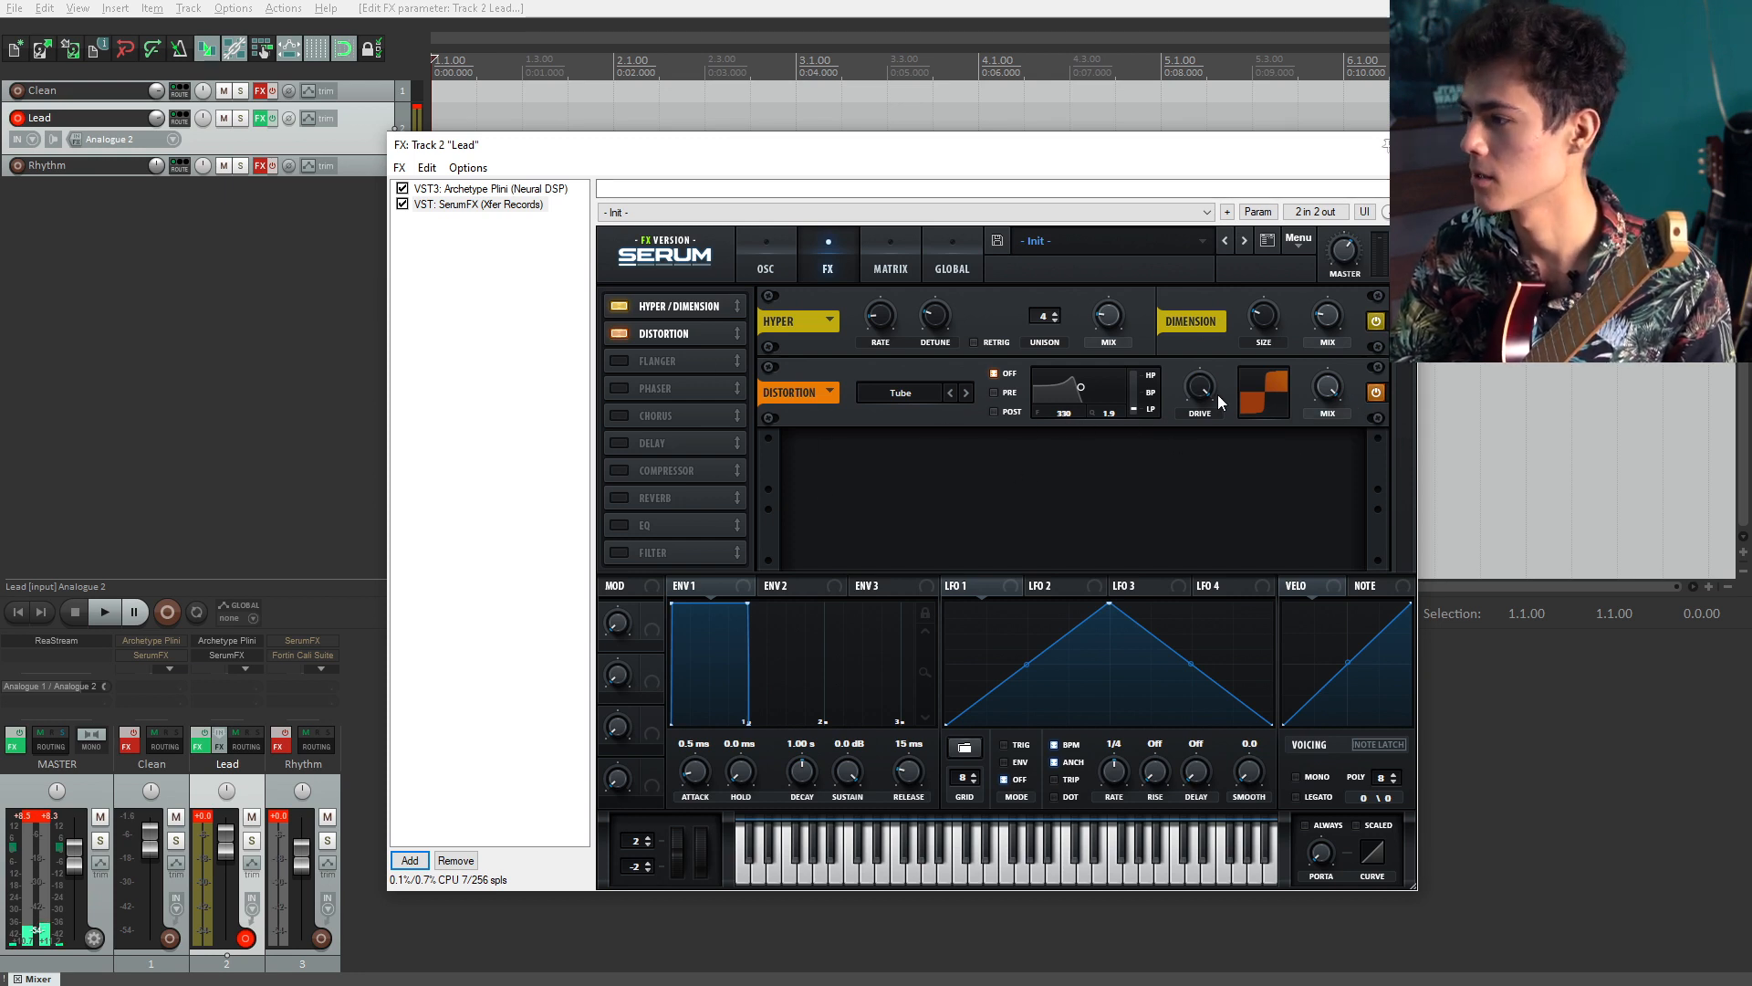
left_click_drag(1214, 392, 1204, 453)
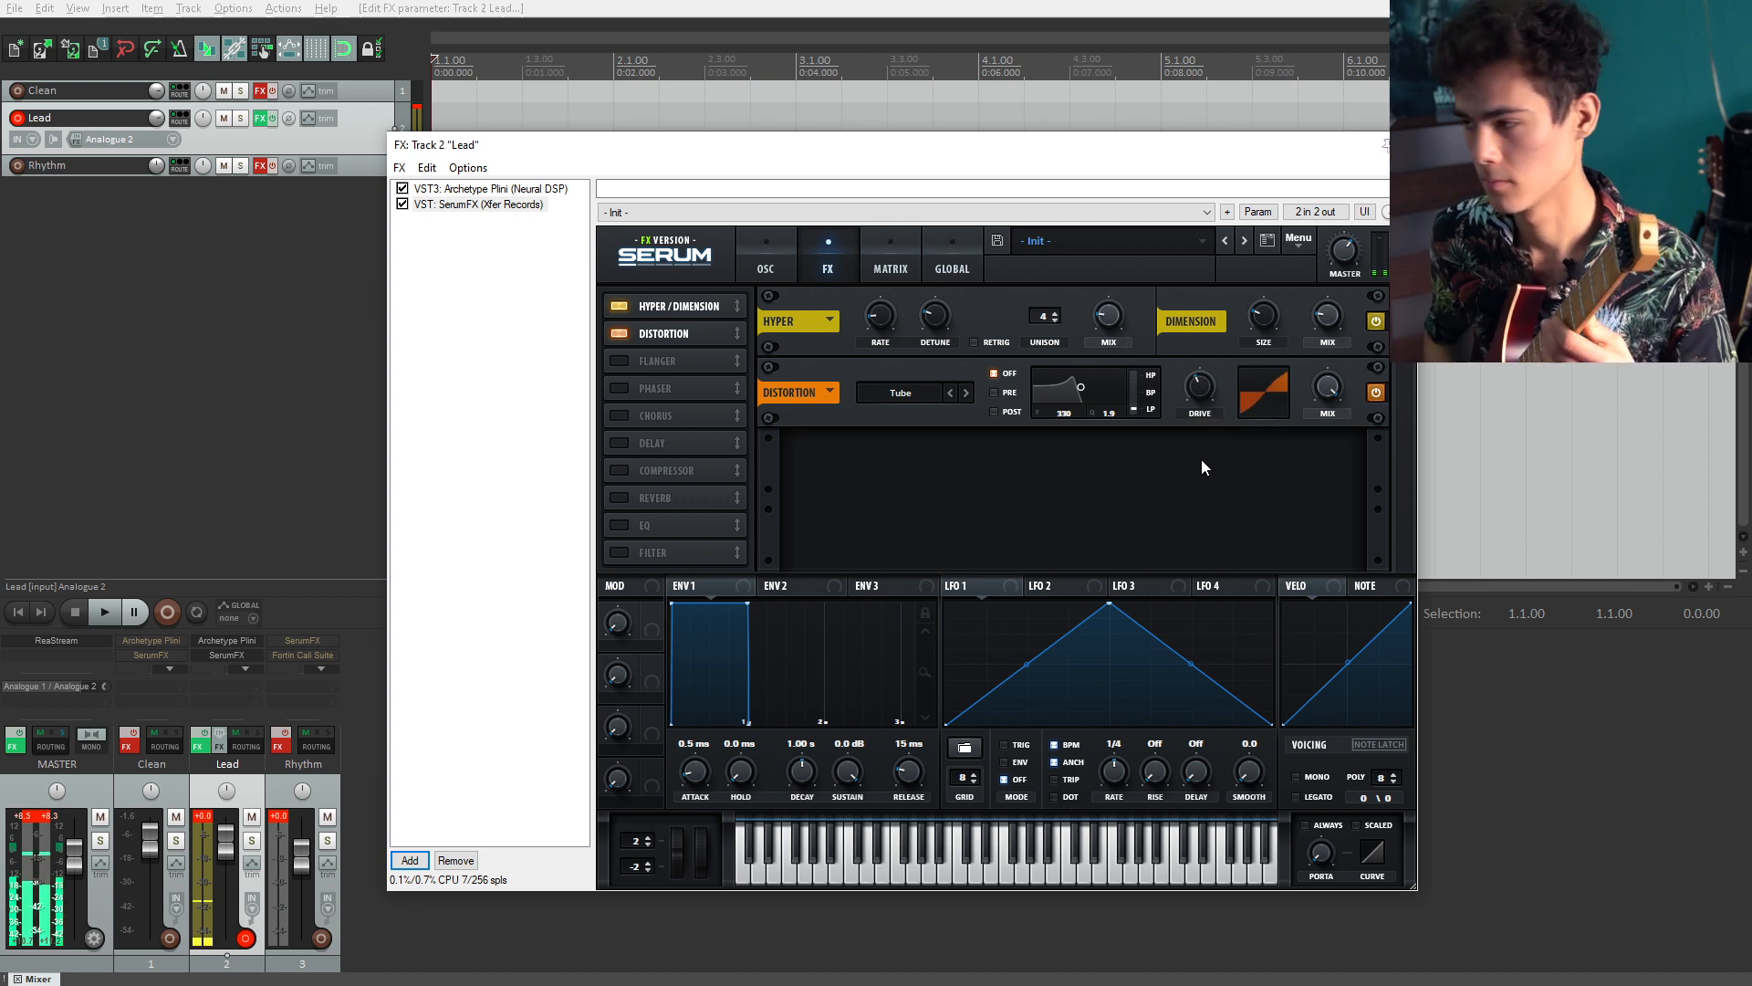
left_click_drag(1201, 467, 1199, 305)
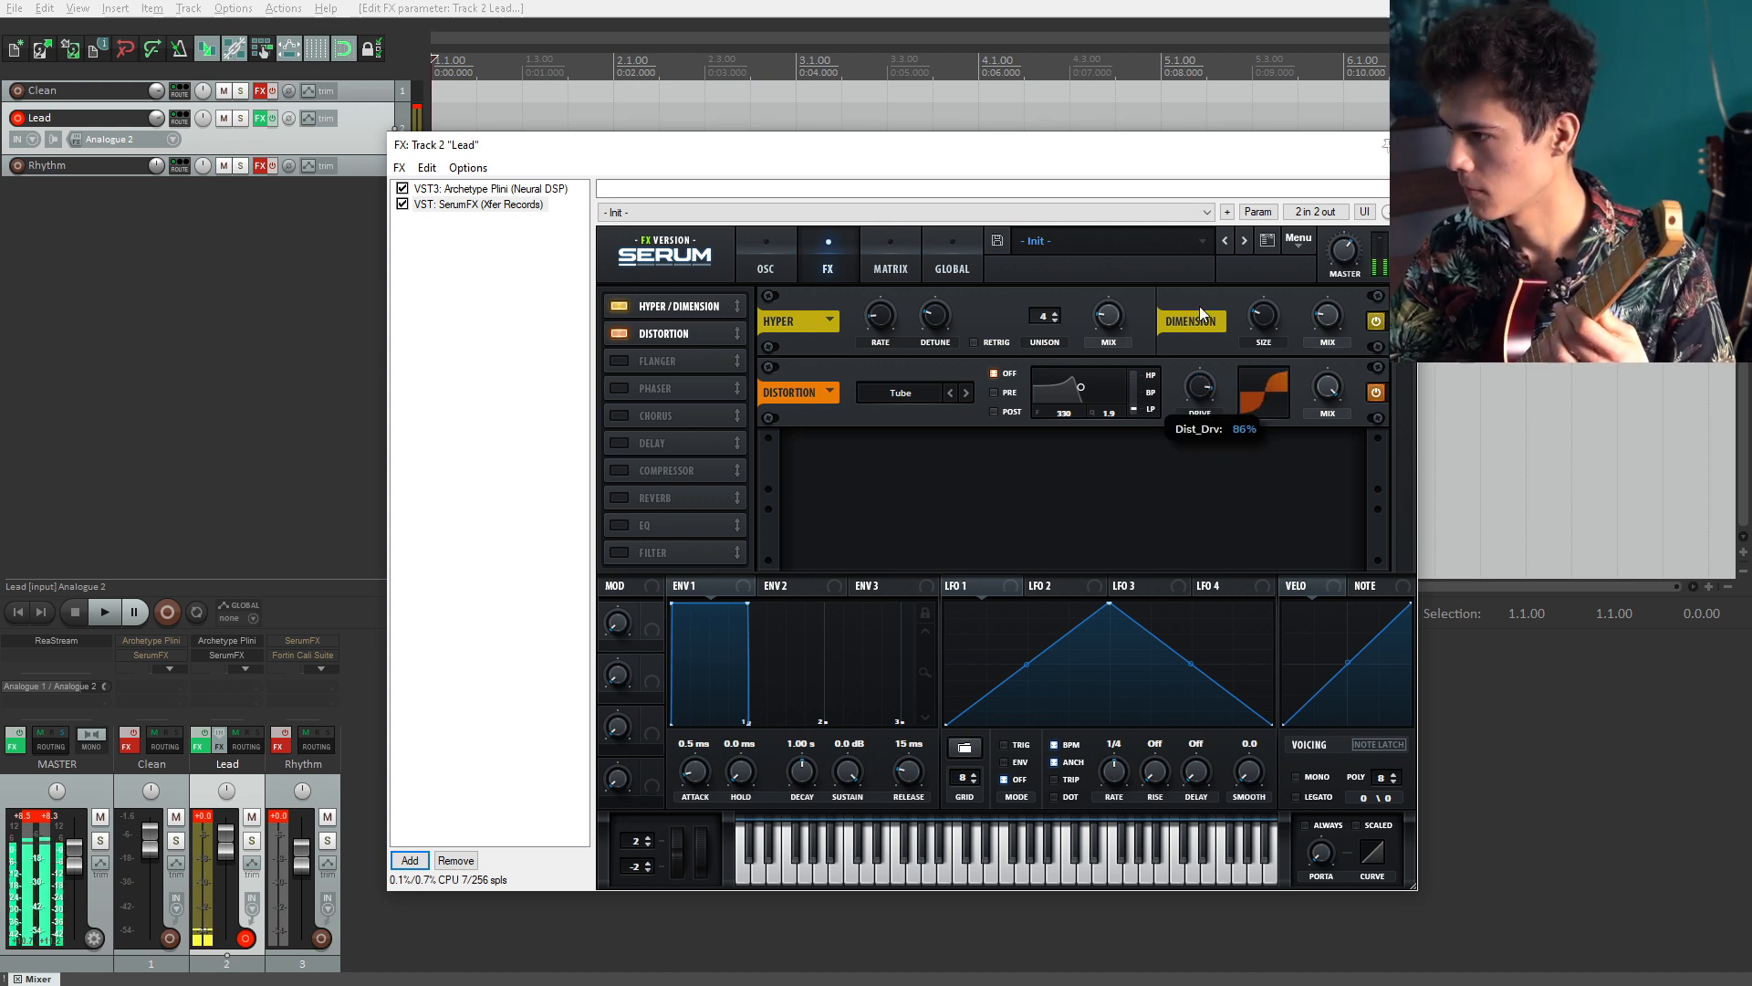
left_click(899, 393)
left_click(995, 717)
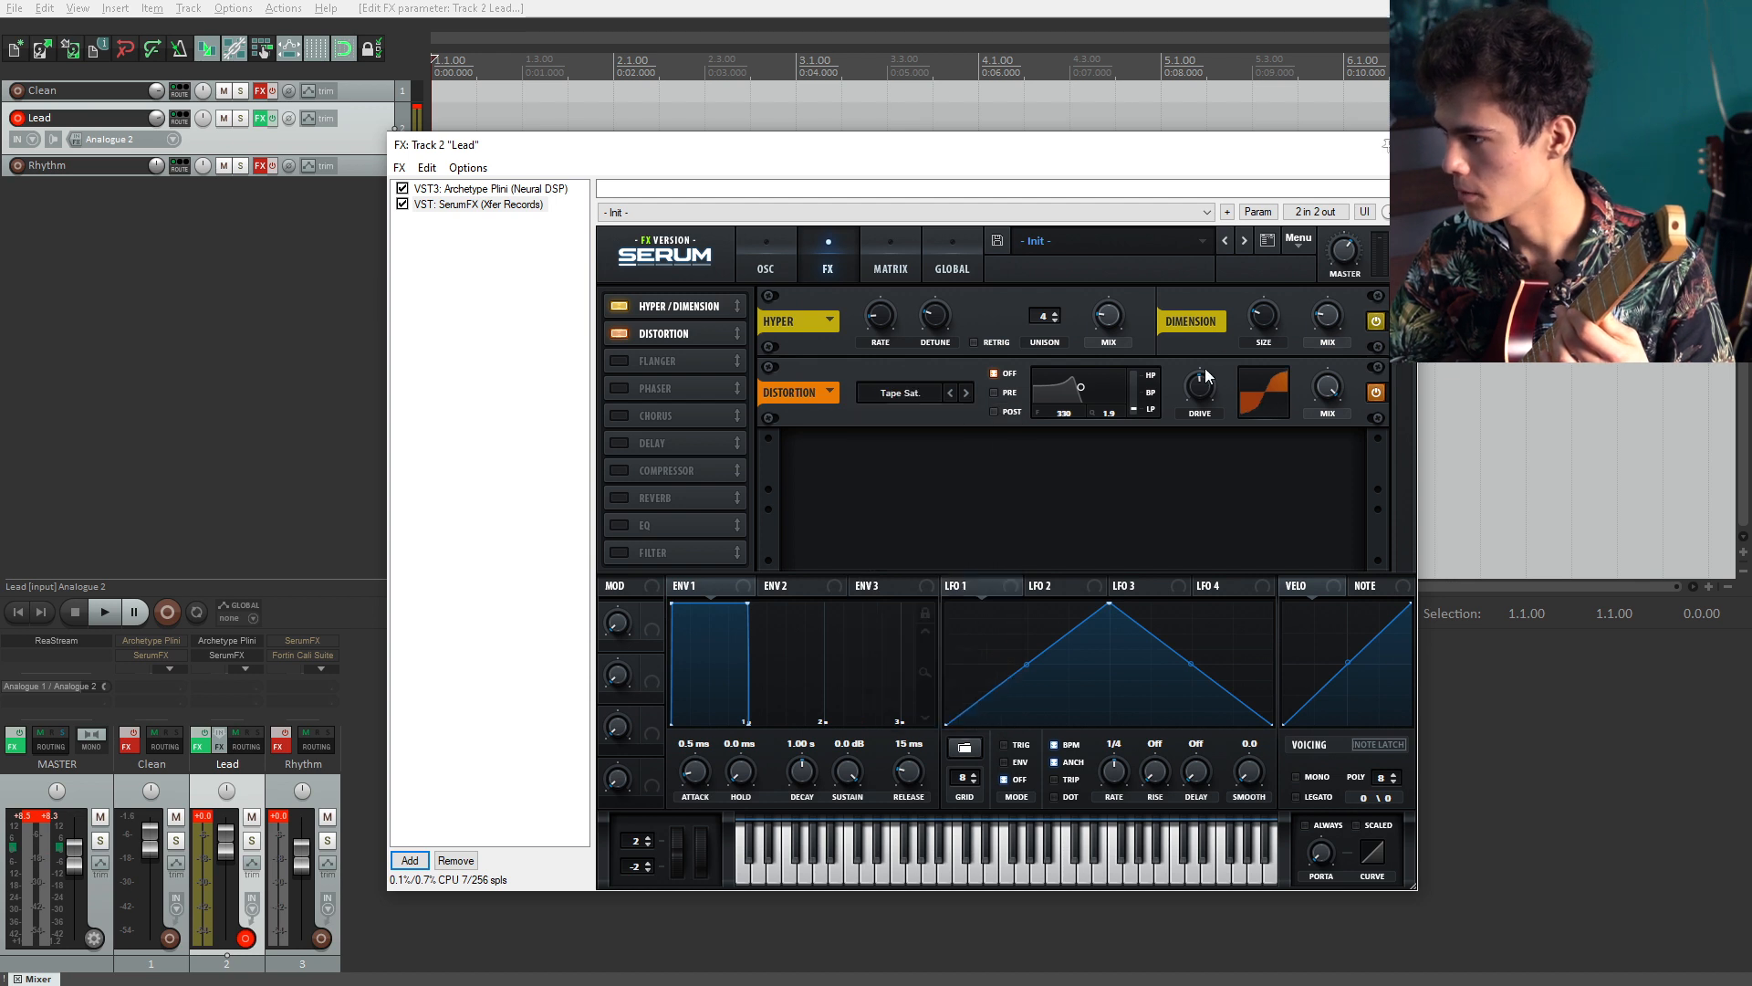
Step: Set the distortion drive to 40% and turn on its filter in Post mode at about 2862
left_click_drag(1214, 404, 1214, 414)
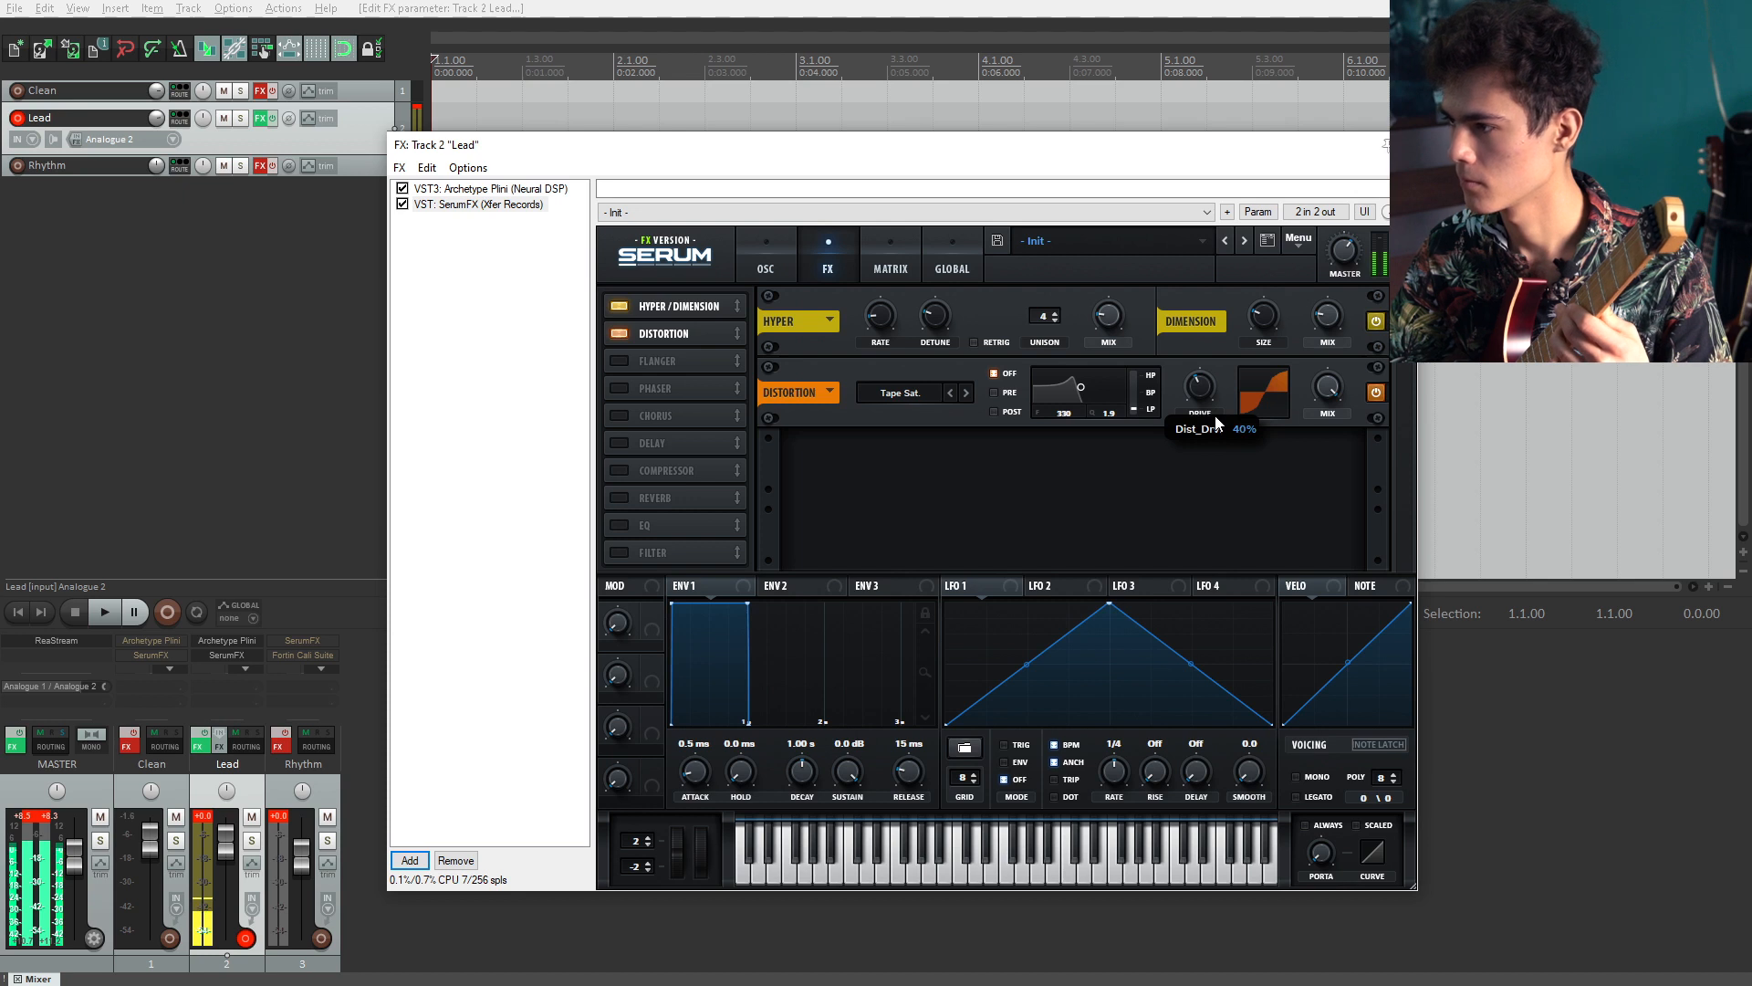
left_click(995, 393)
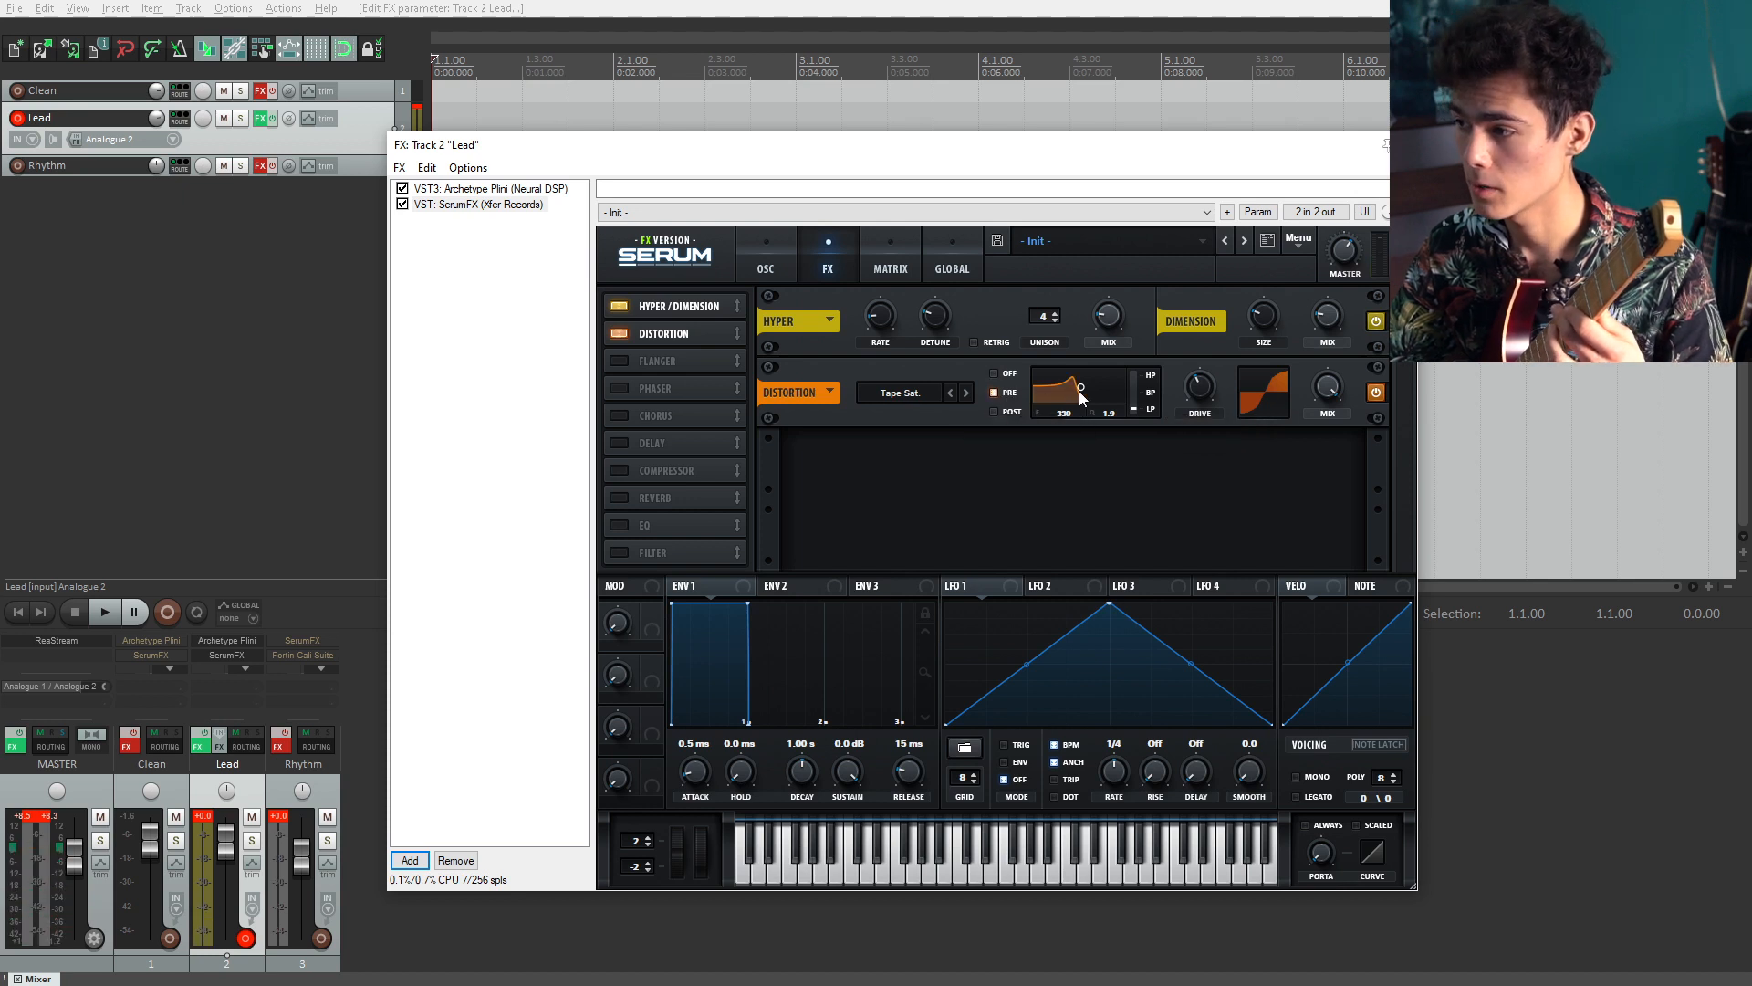
left_click_drag(1081, 387, 1108, 408)
left_click(1014, 412)
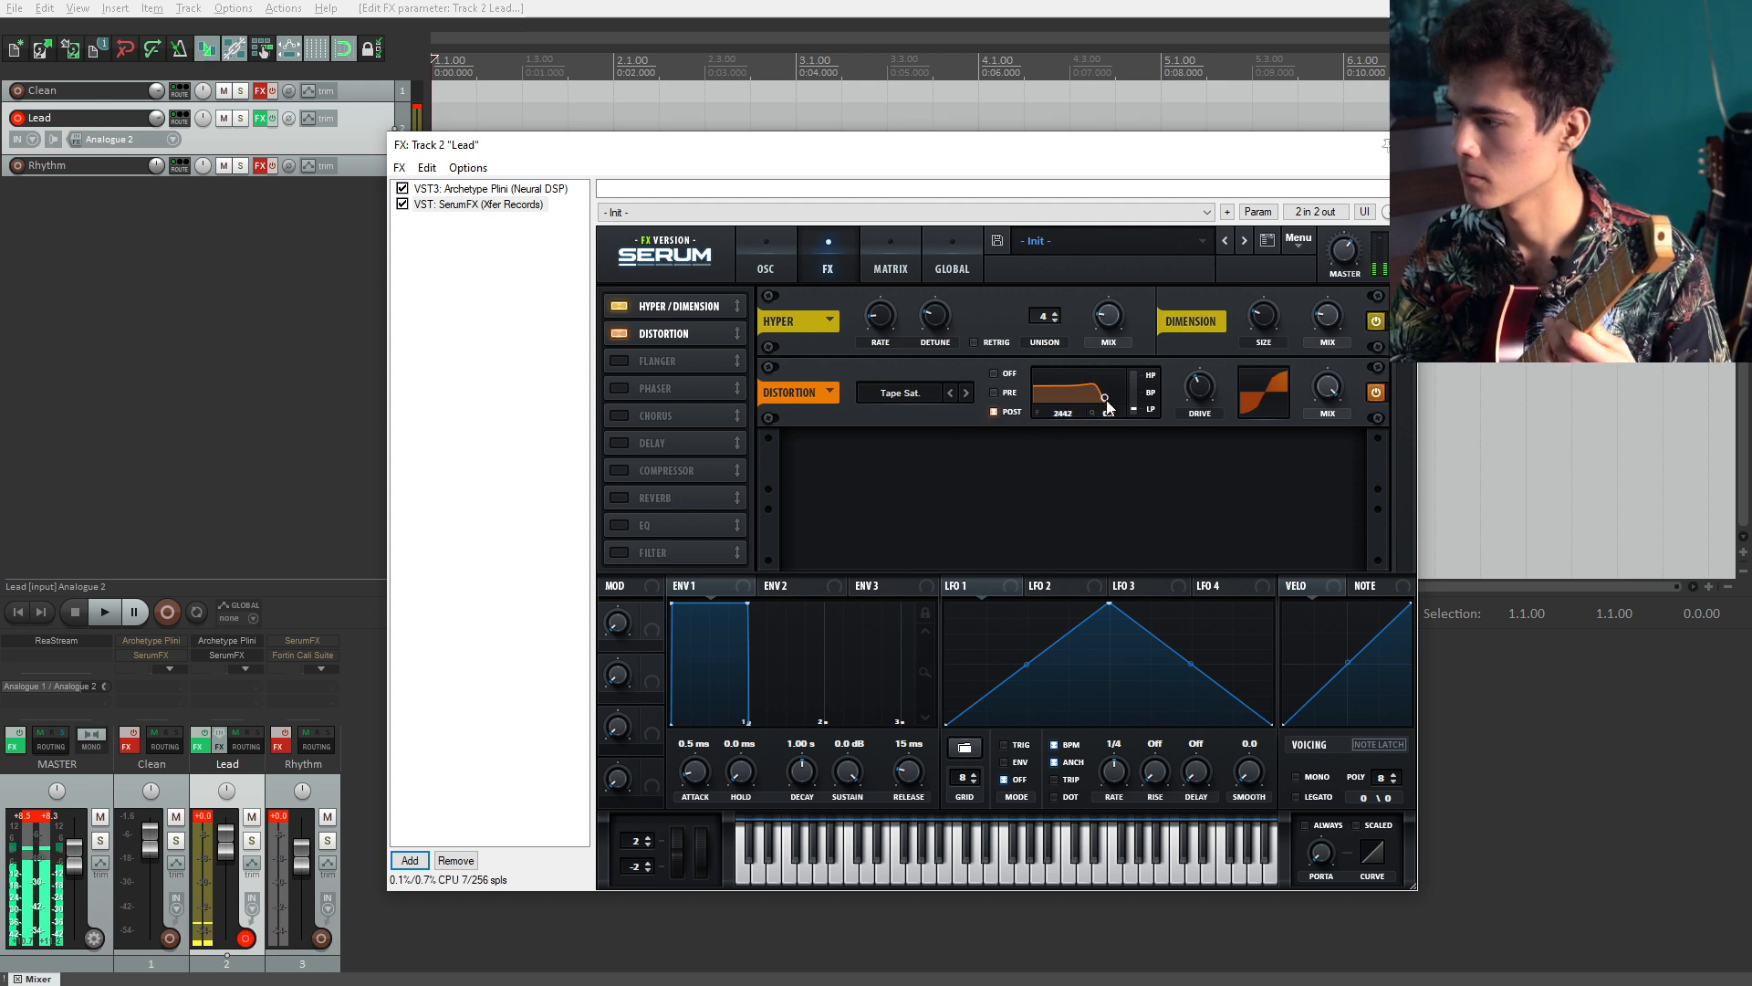
Step: Set the distortion mix to 40% and enable Serum's Chorus effect
left_click_drag(1322, 391, 1339, 422)
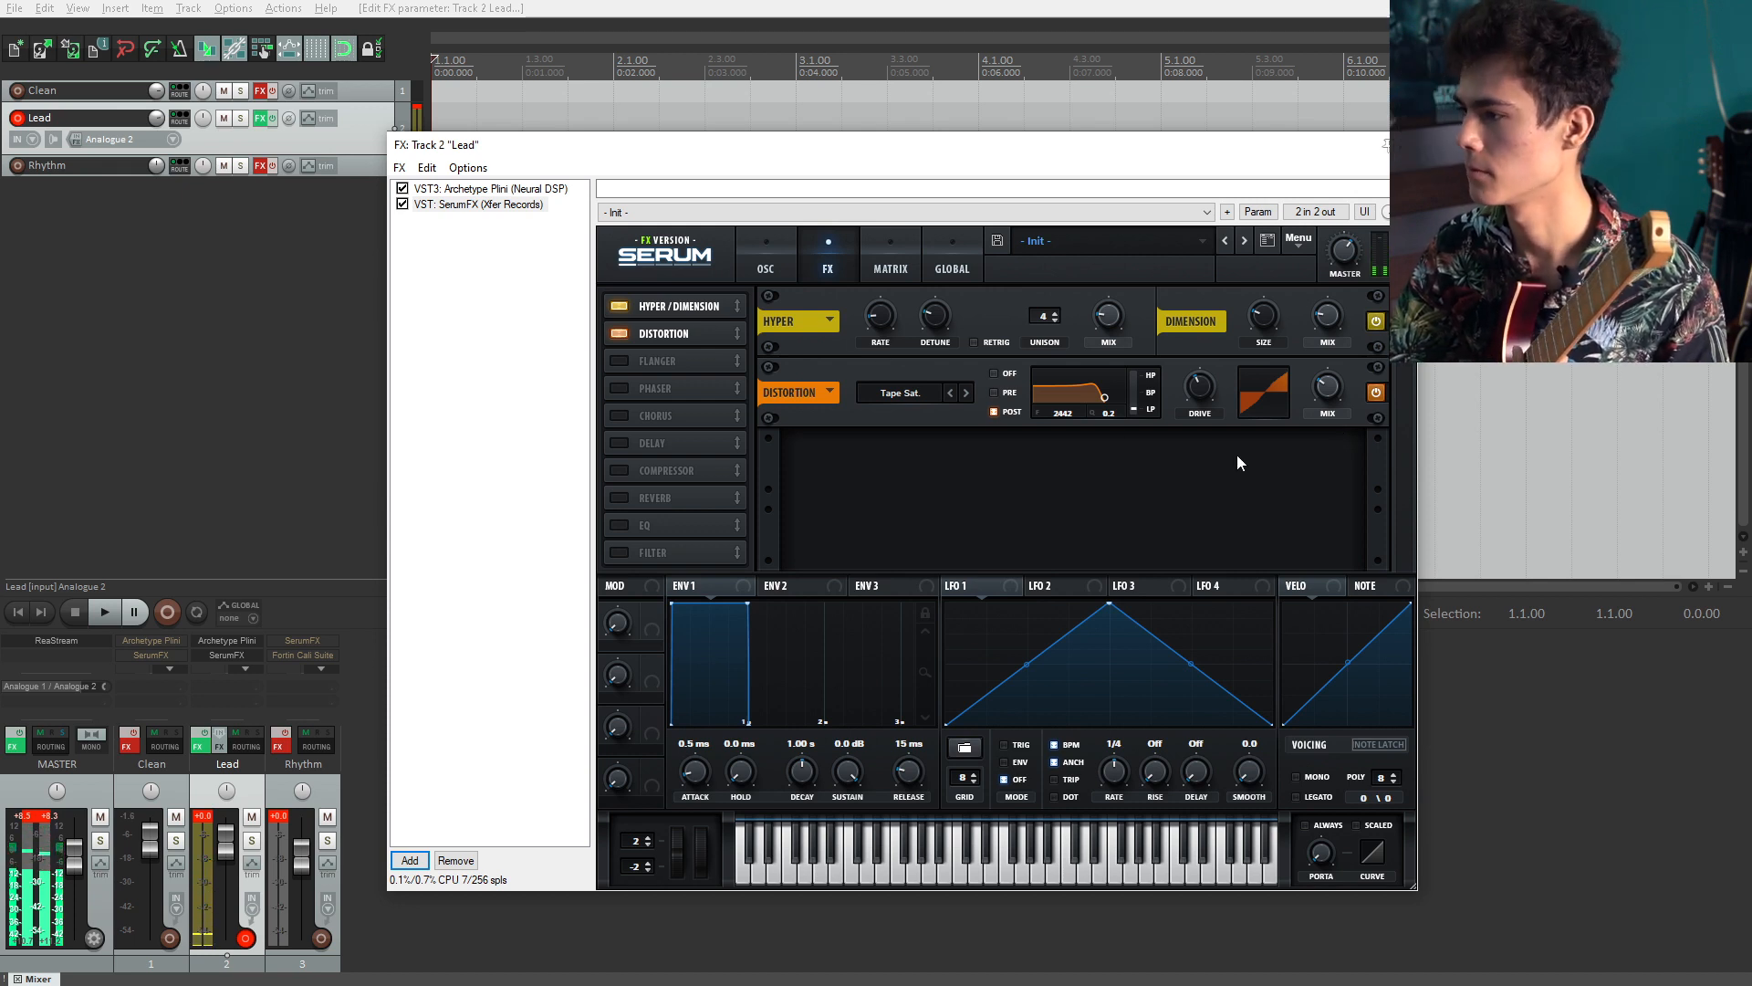
mouse_move(1343, 387)
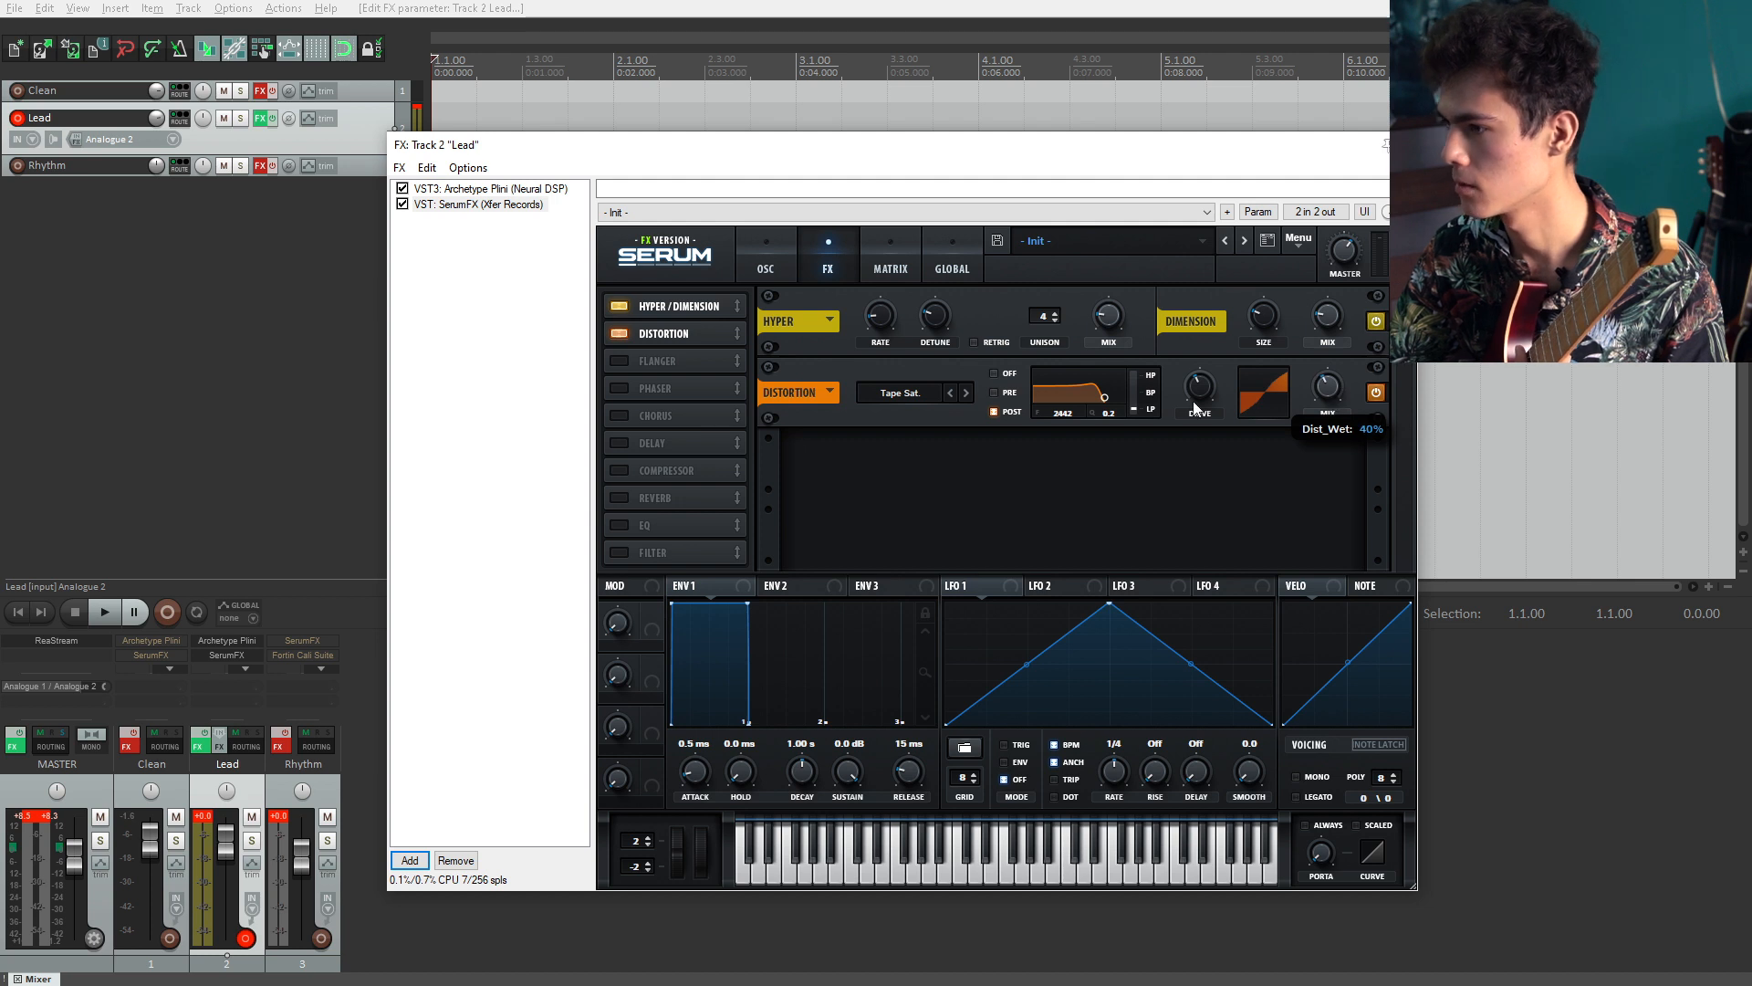
left_click(619, 415)
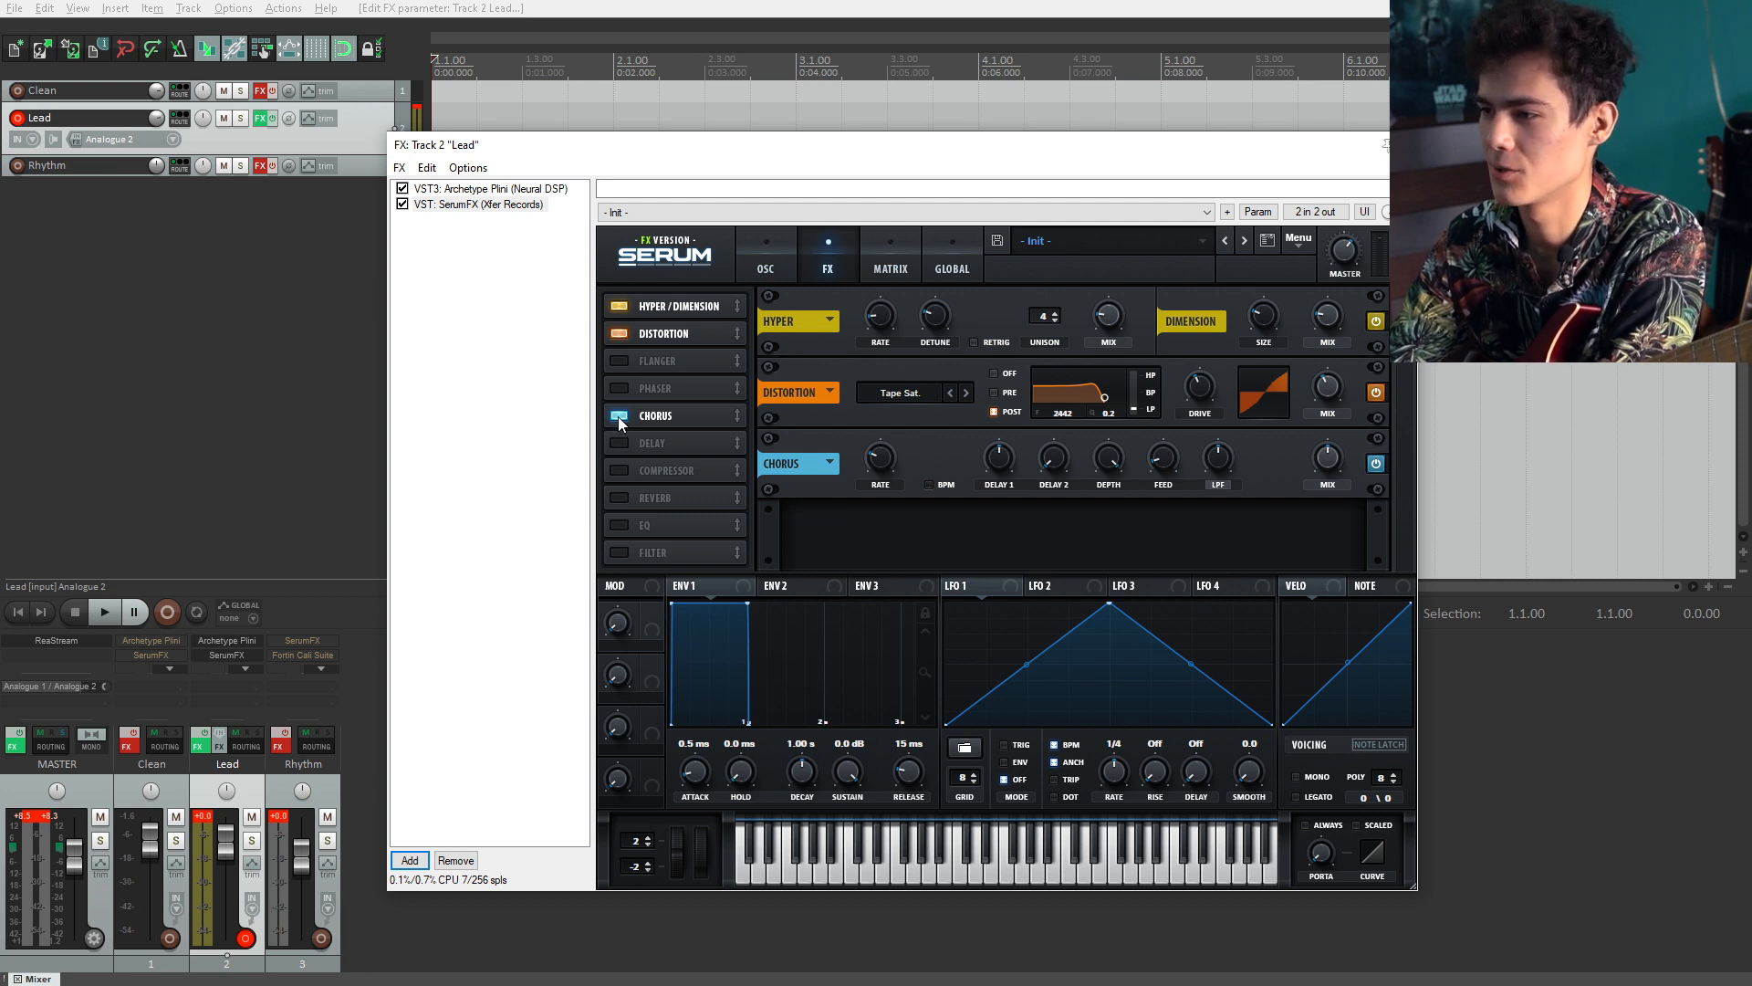
Step: Disable Serum's Chorus effect
left_click(618, 416)
left_click(621, 415)
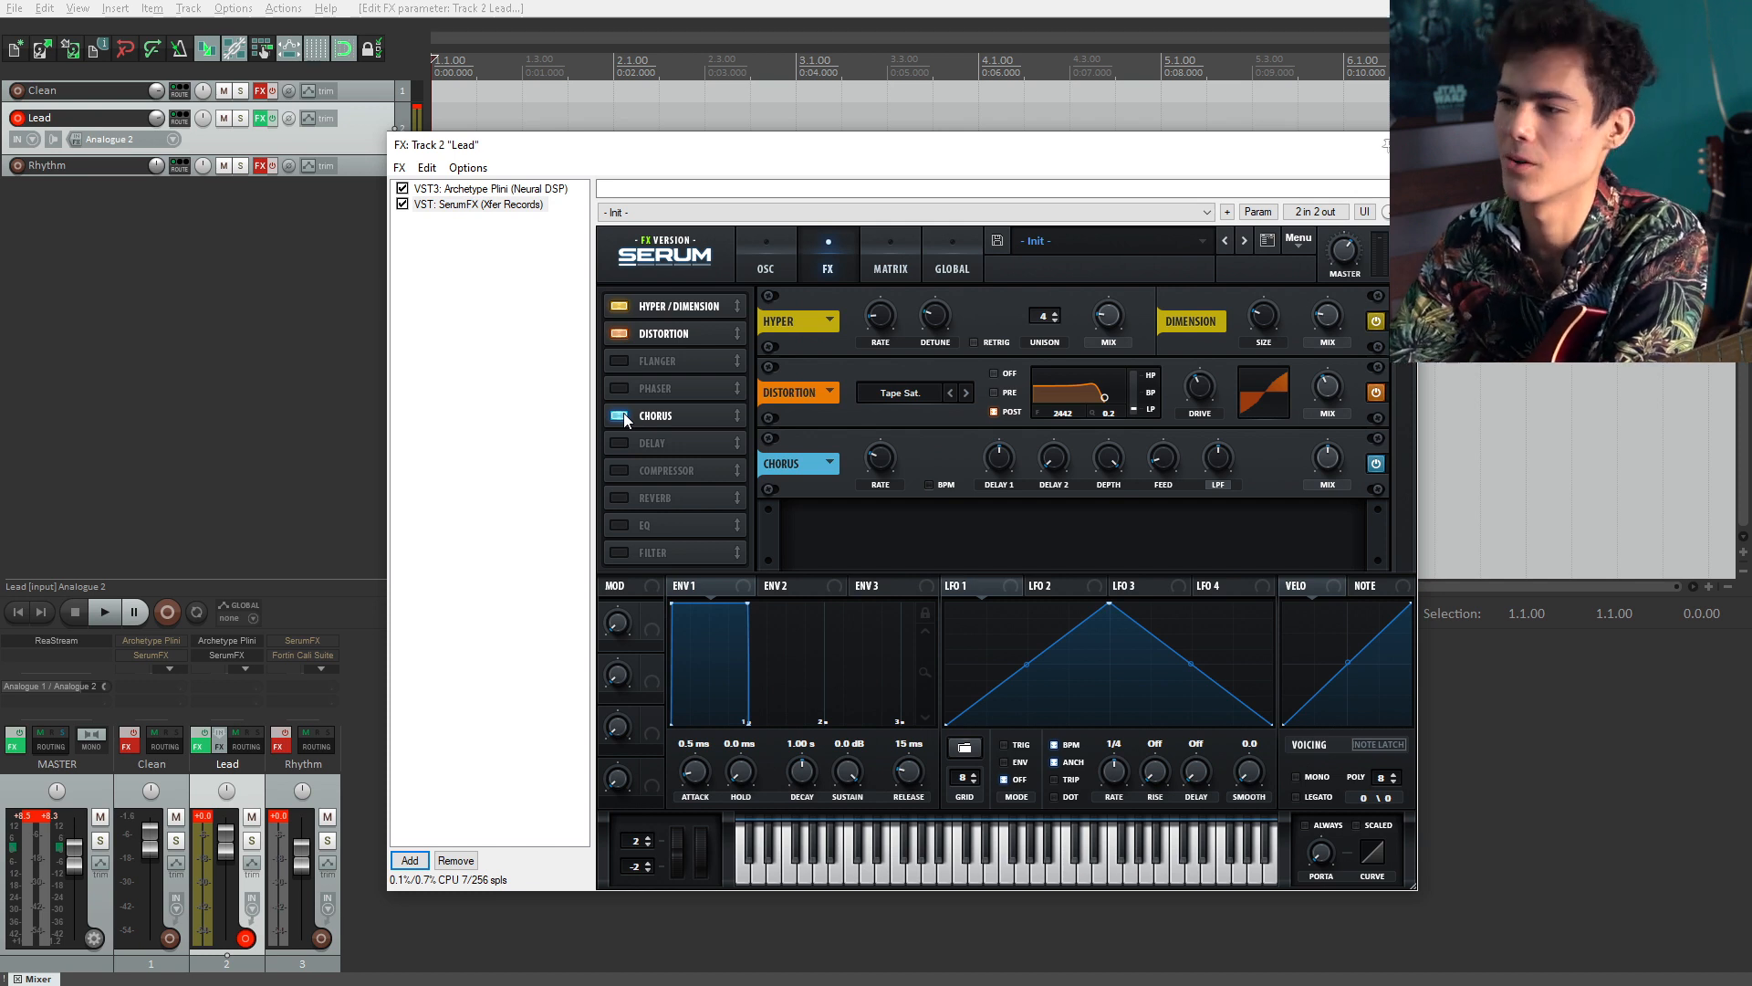
left_click(621, 415)
Step: Move the Delay effect into the chain below Distortion and enable it
left_click_drag(659, 447, 630, 363)
left_click(618, 362)
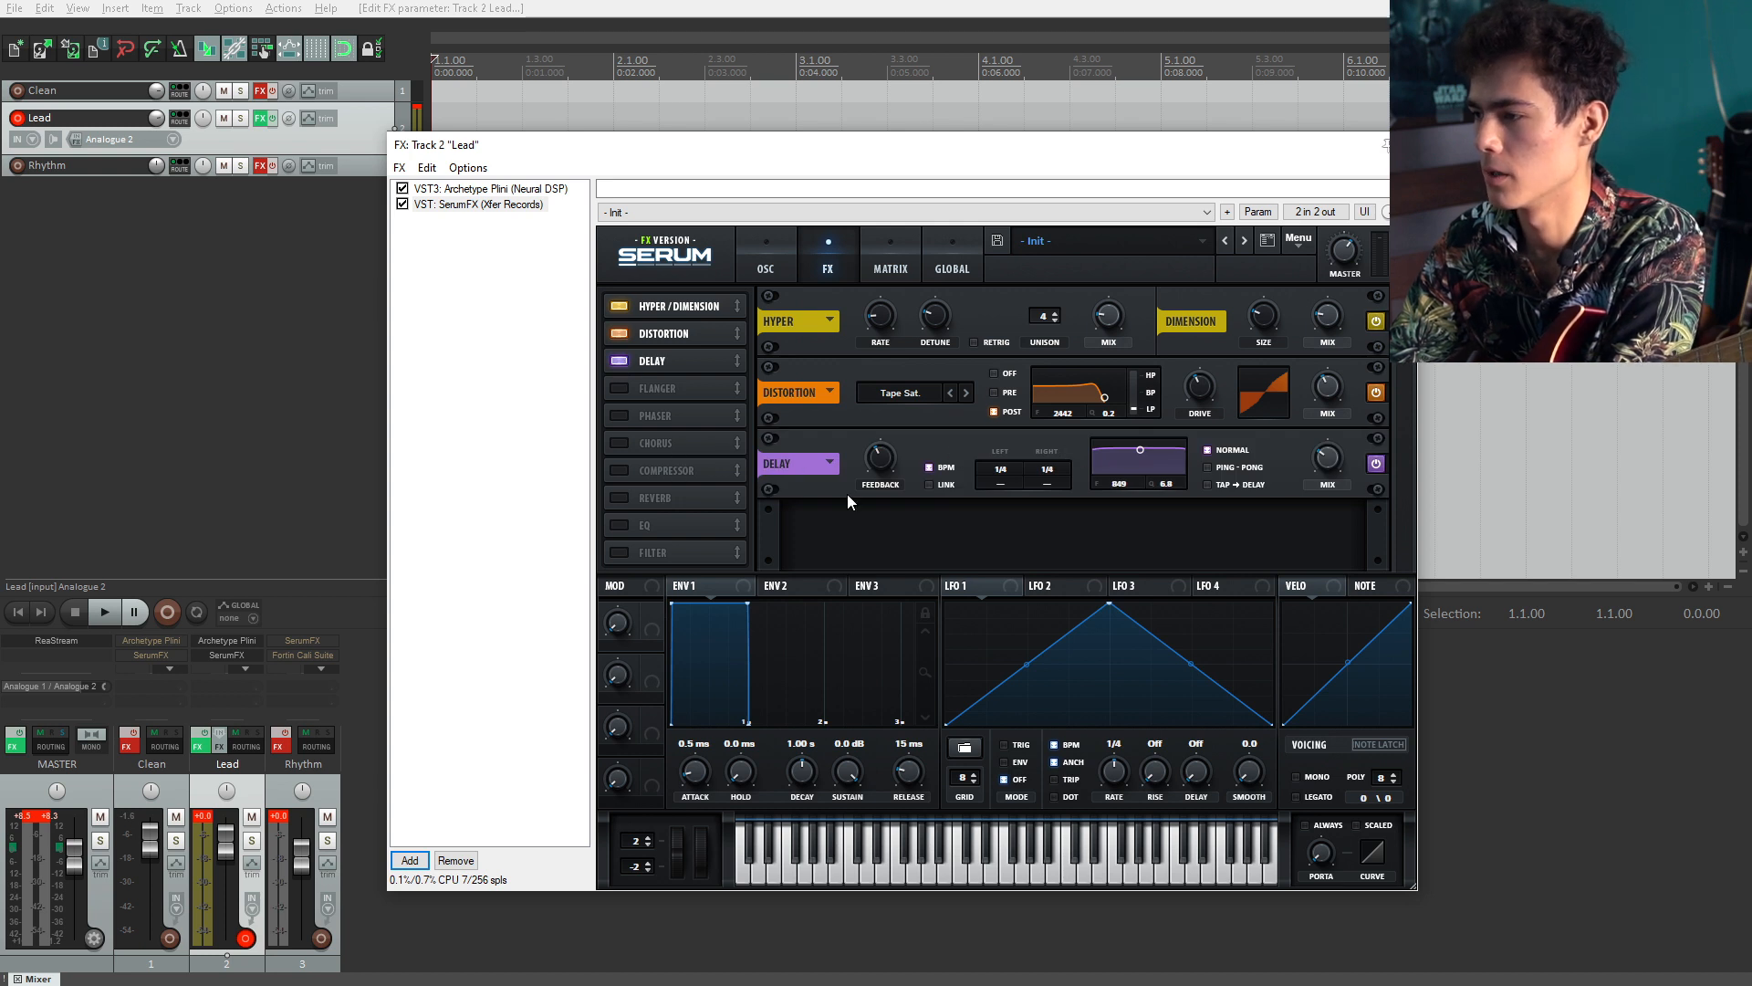
mouse_move(1329, 456)
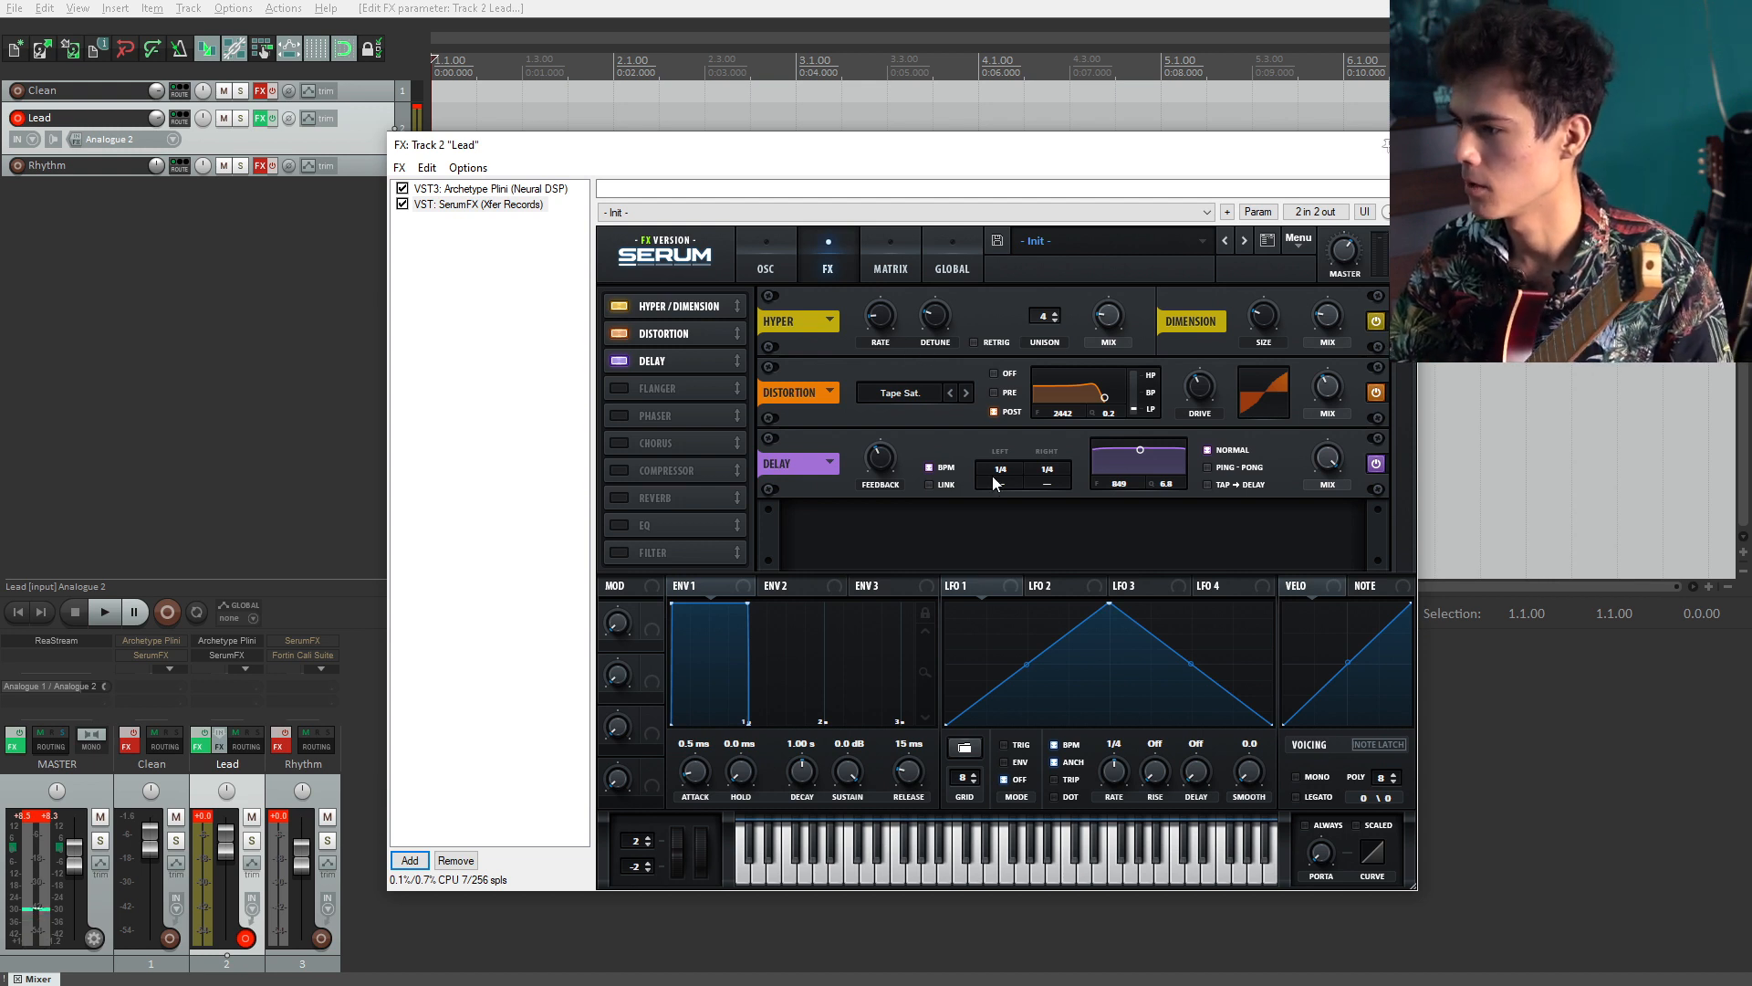
Step: Set the delay time to 1/8 and switch the delay to Ping-Pong mode
left_click_drag(1012, 468, 1060, 482)
mouse_move(887, 466)
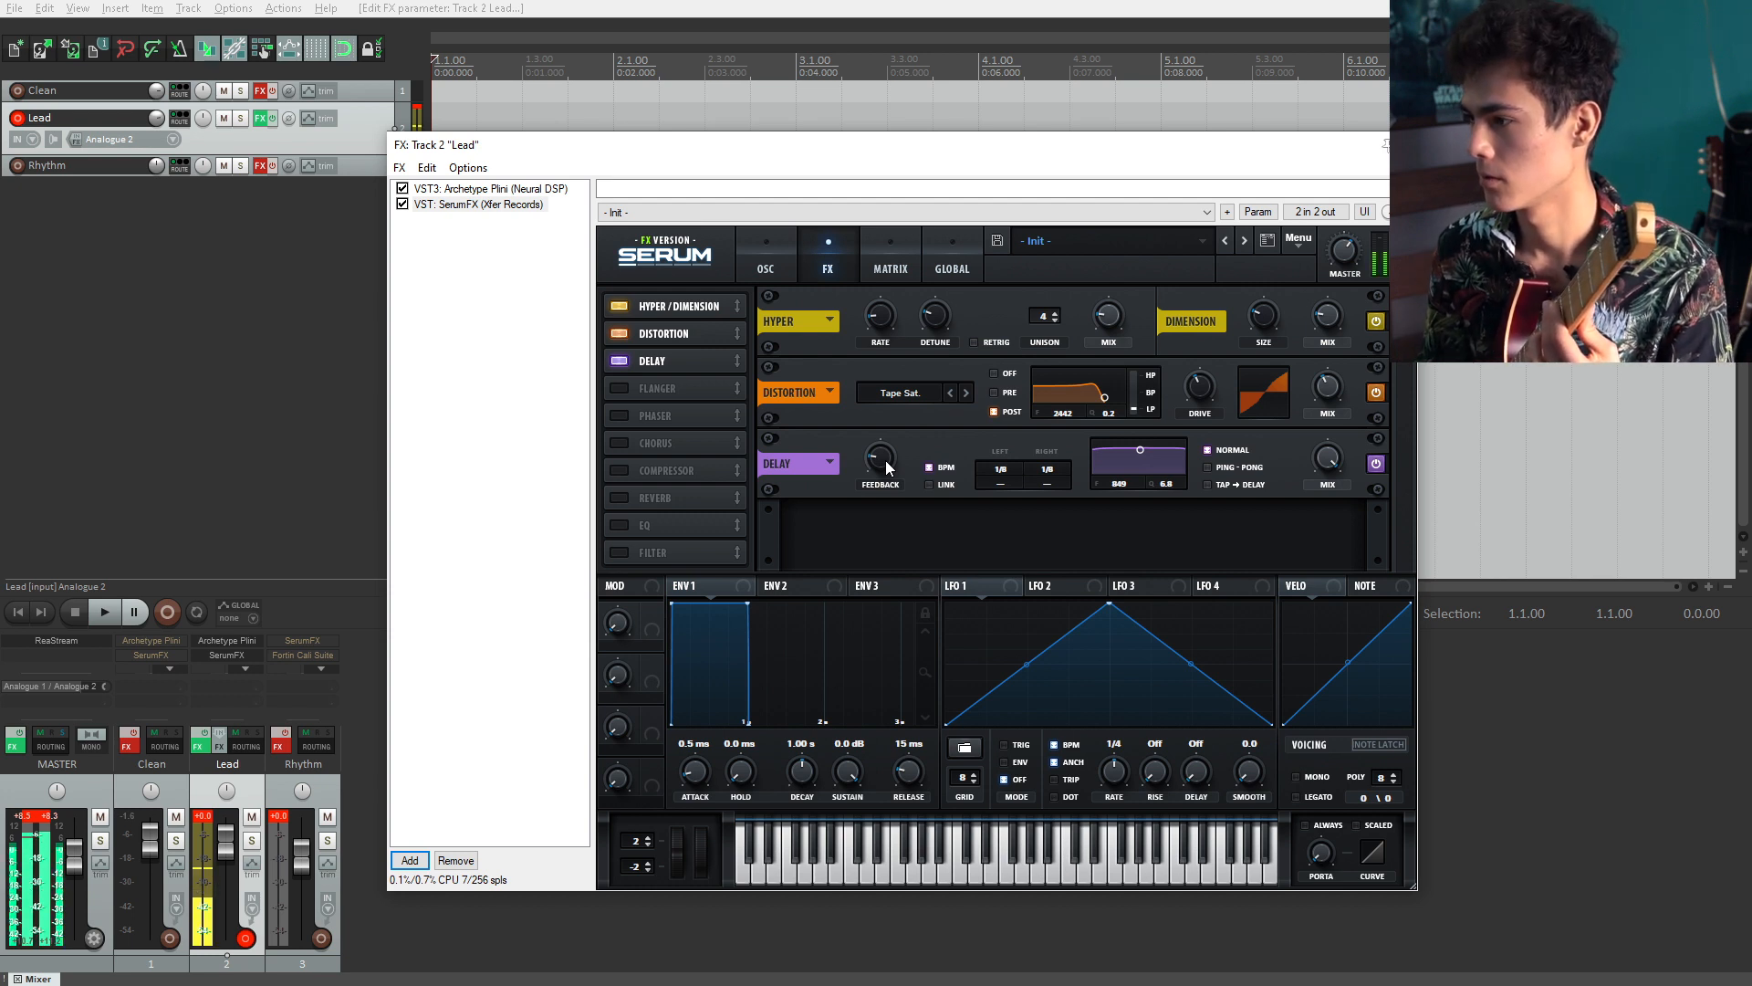
left_click(1222, 468)
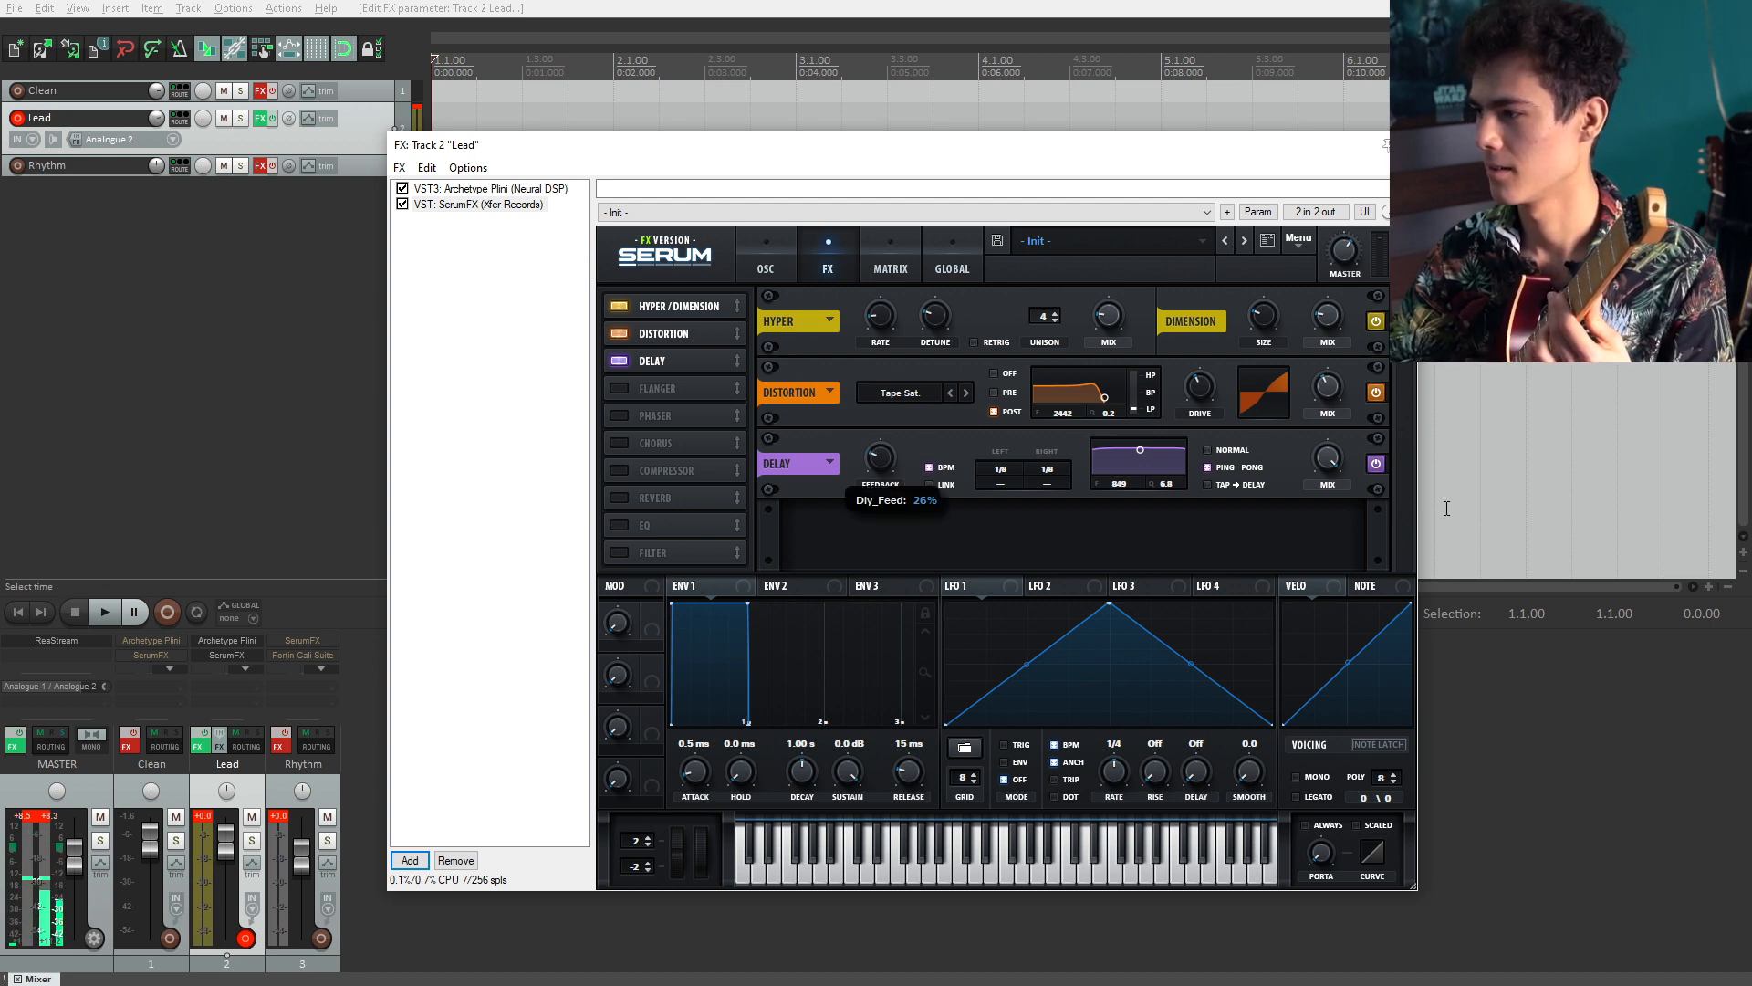
Step: Set the delay mix to about 38% and move the delay filter to about 849 Hz
left_click_drag(1340, 467, 1343, 524)
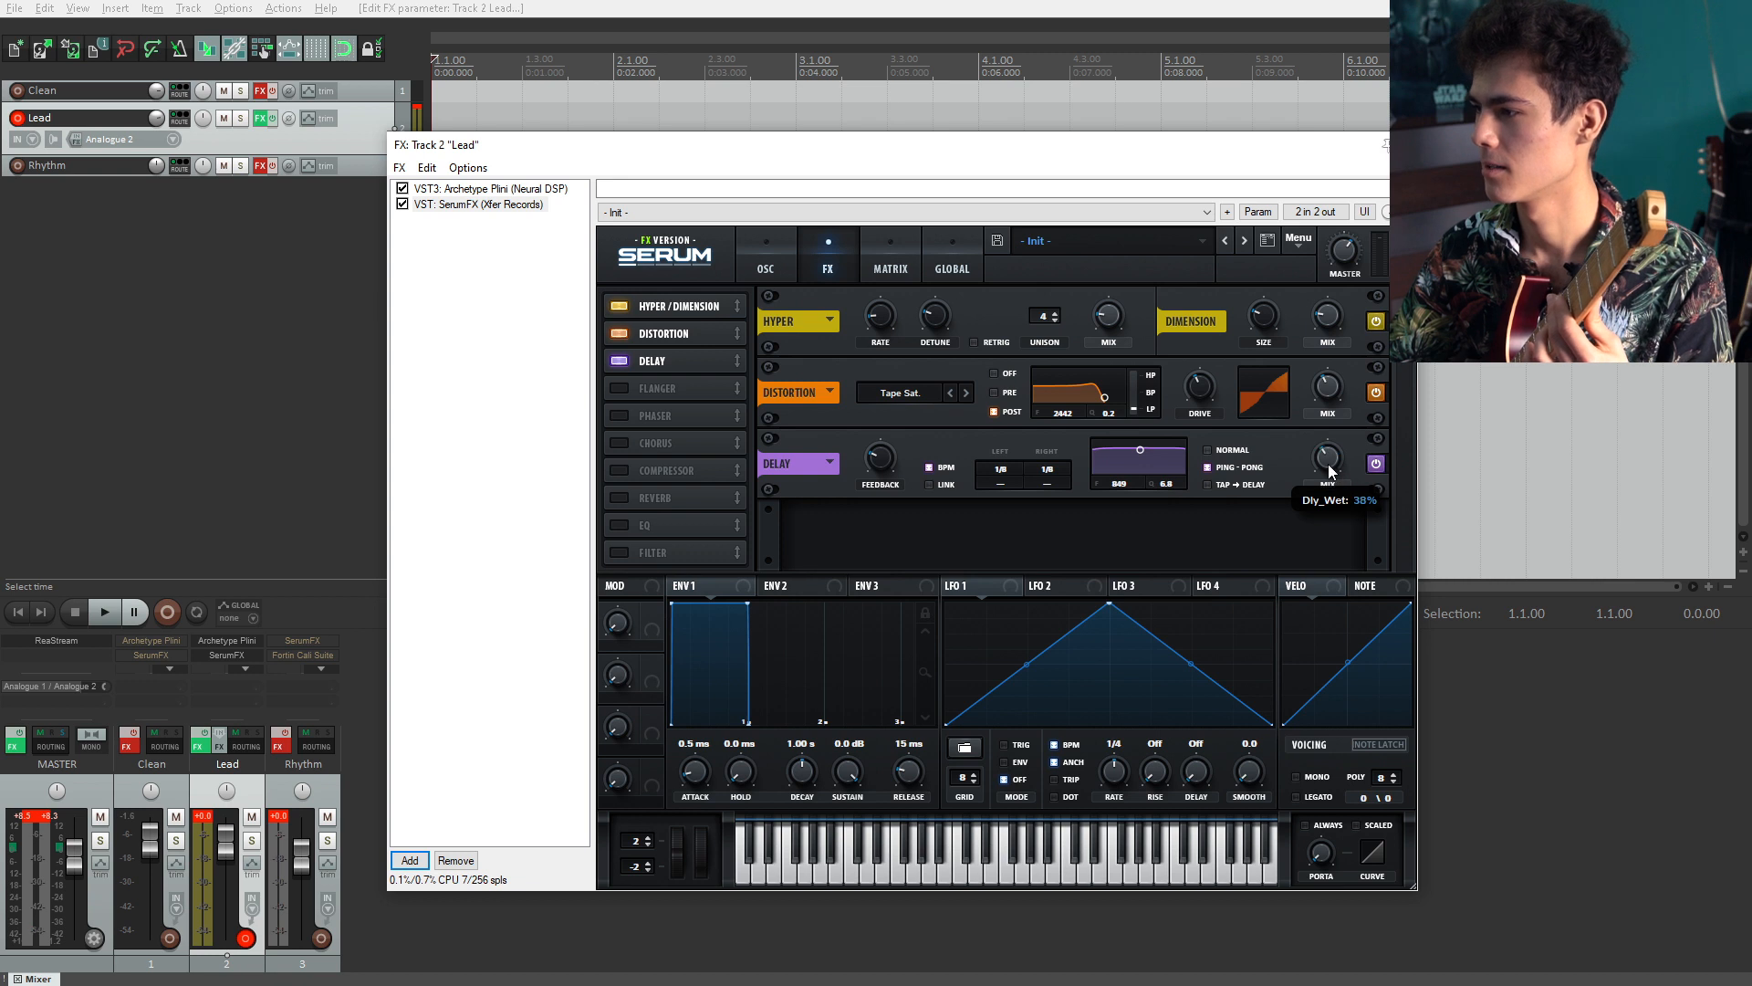
left_click_drag(1140, 451, 1158, 471)
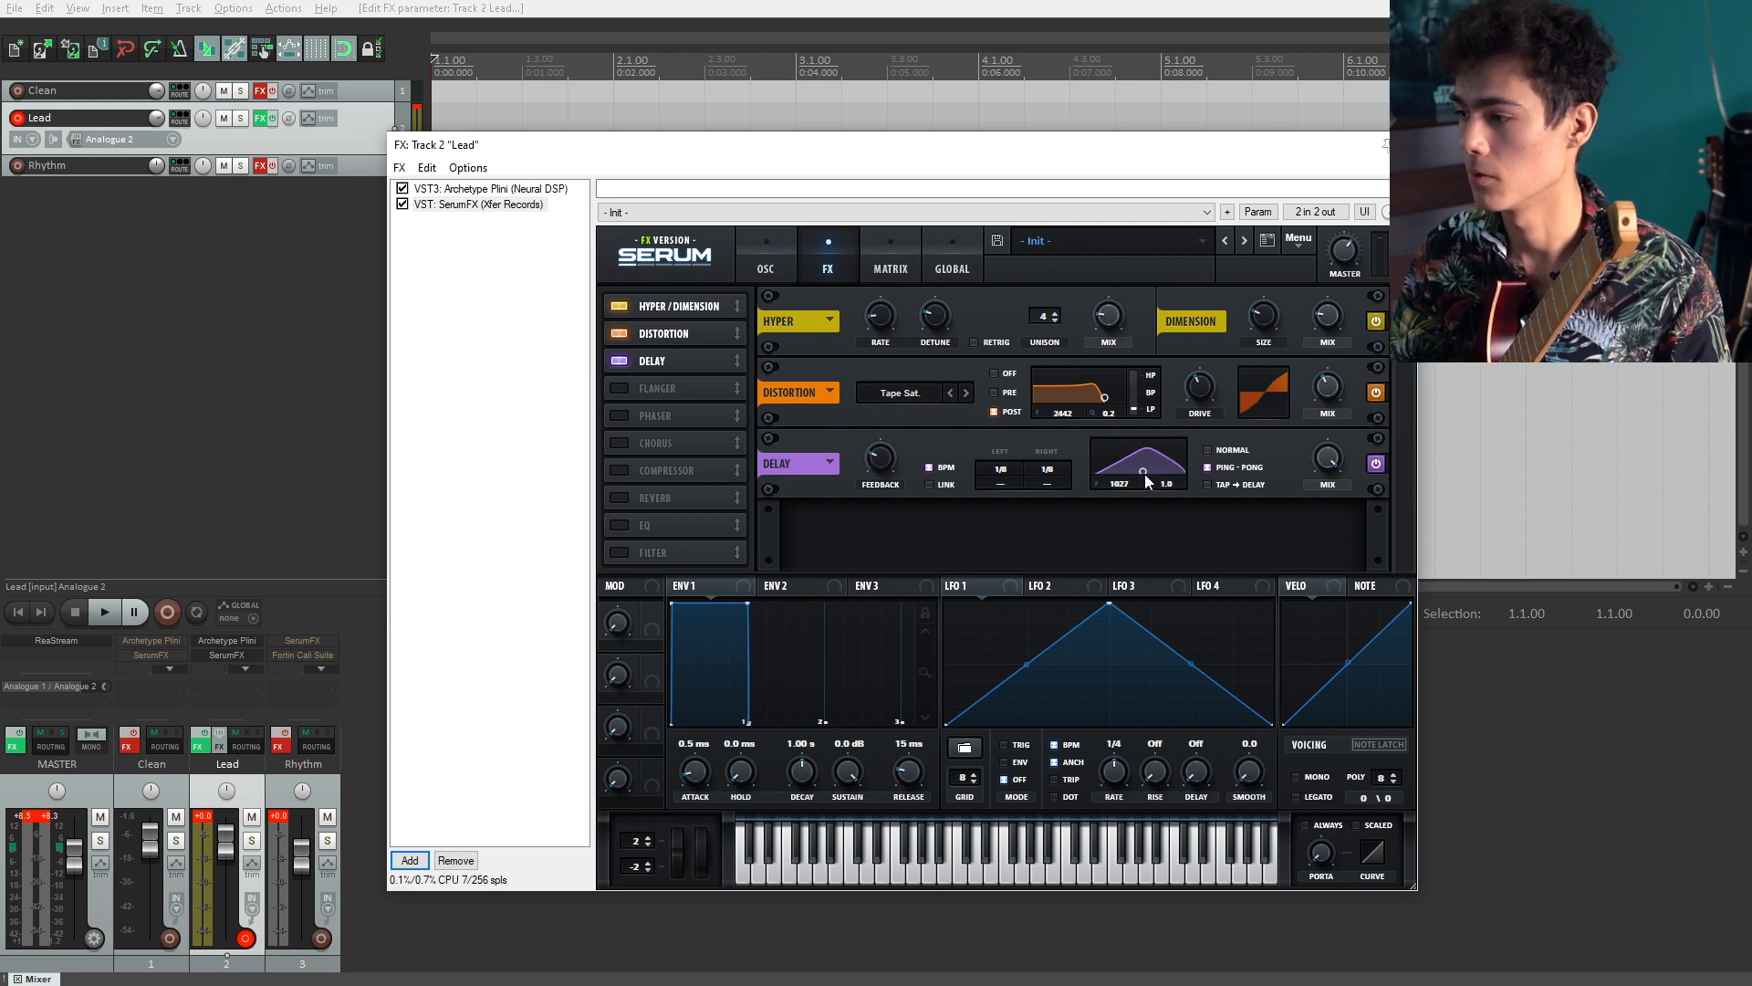
left_click_drag(1143, 471, 1142, 472)
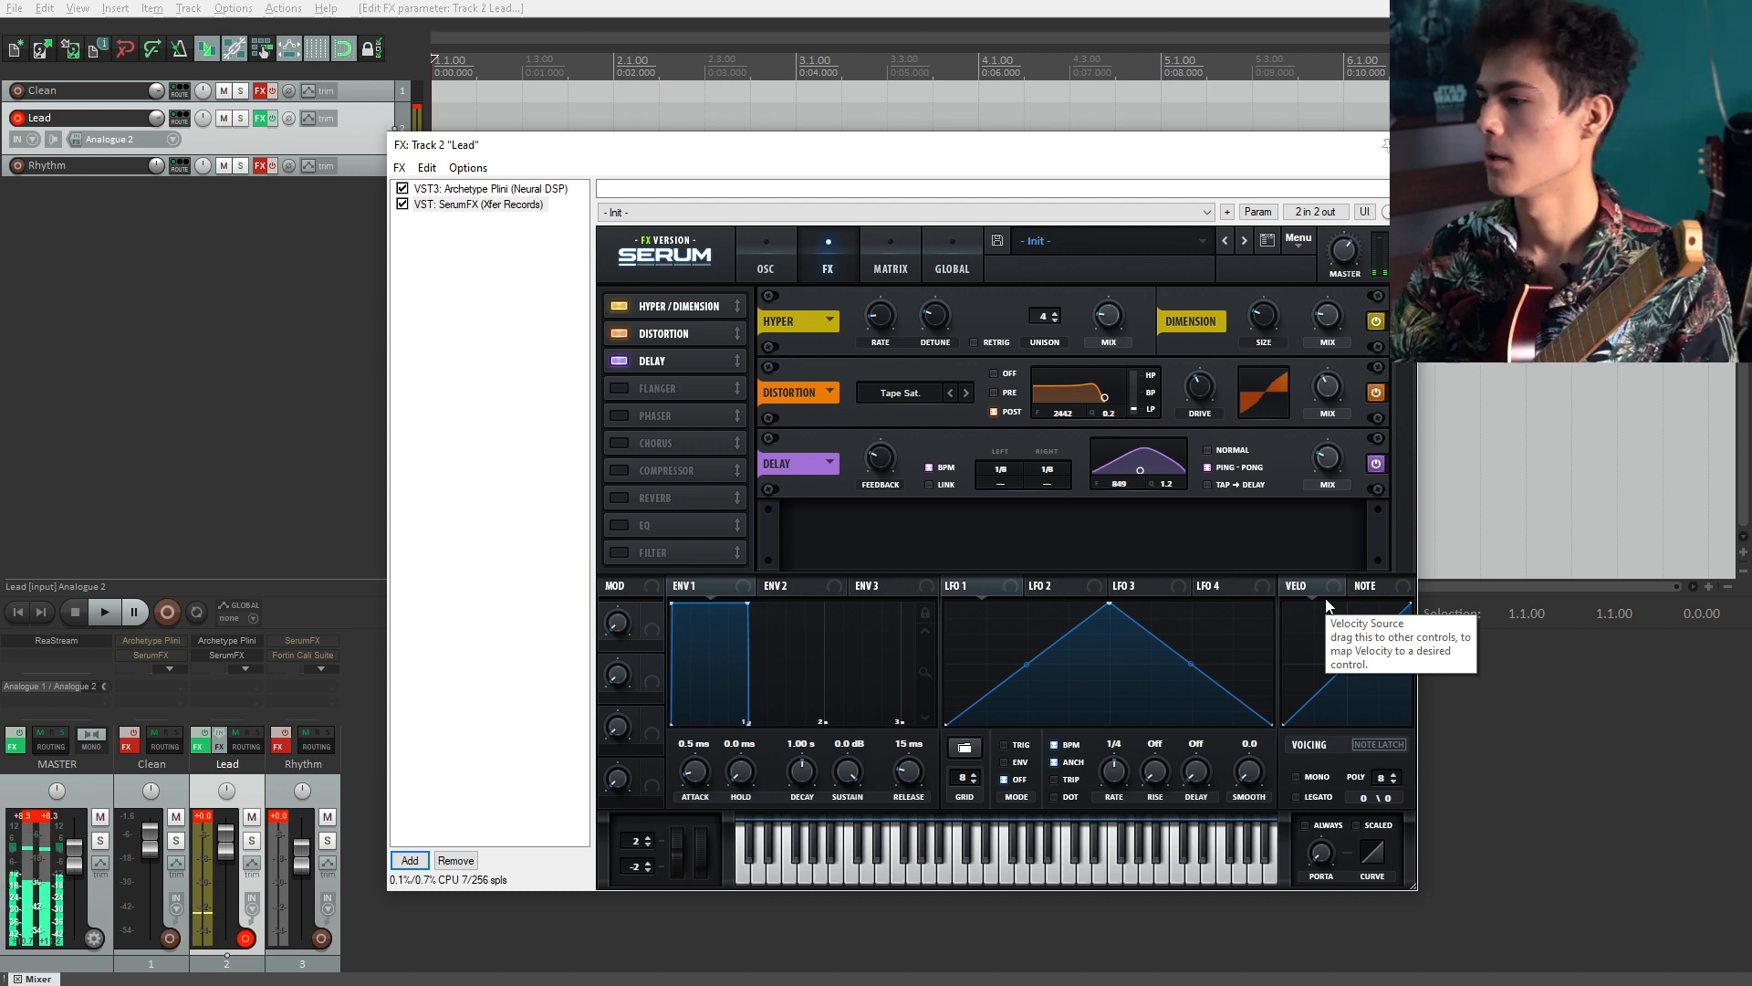
mouse_move(1334, 461)
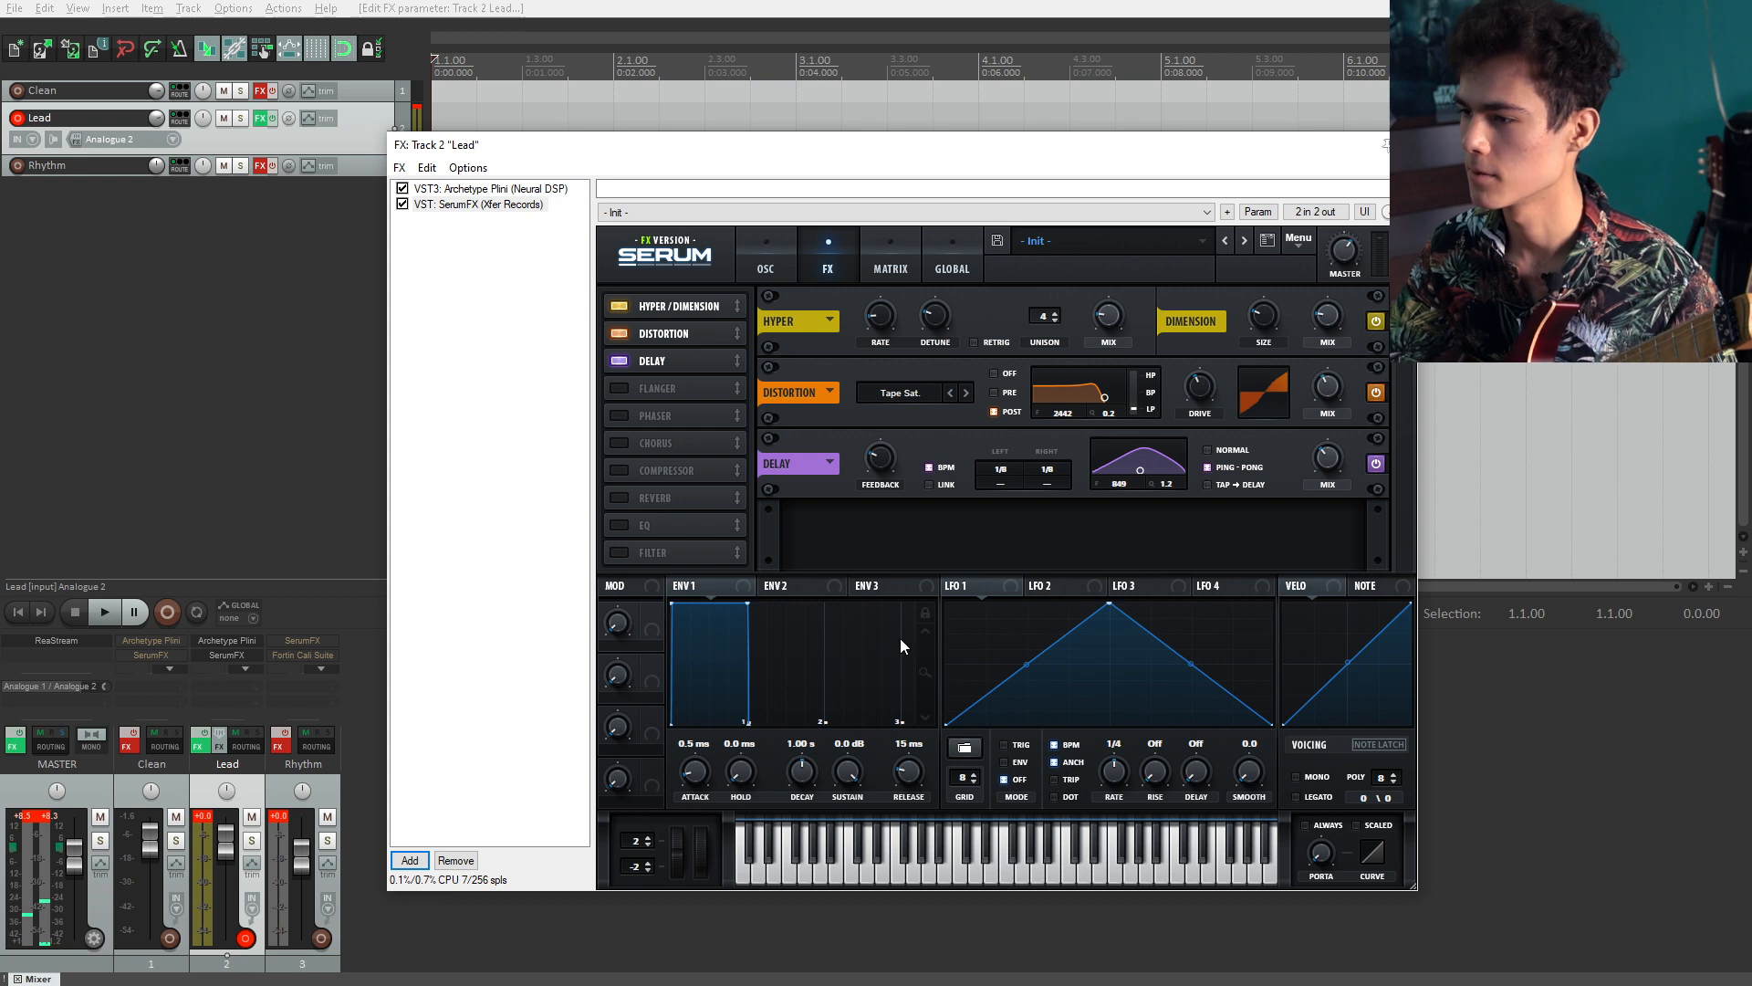
Step: Move Reverb into the chain after Delay, enable it, and nudge its size
left_click(621, 497)
left_click_drag(628, 494, 677, 385)
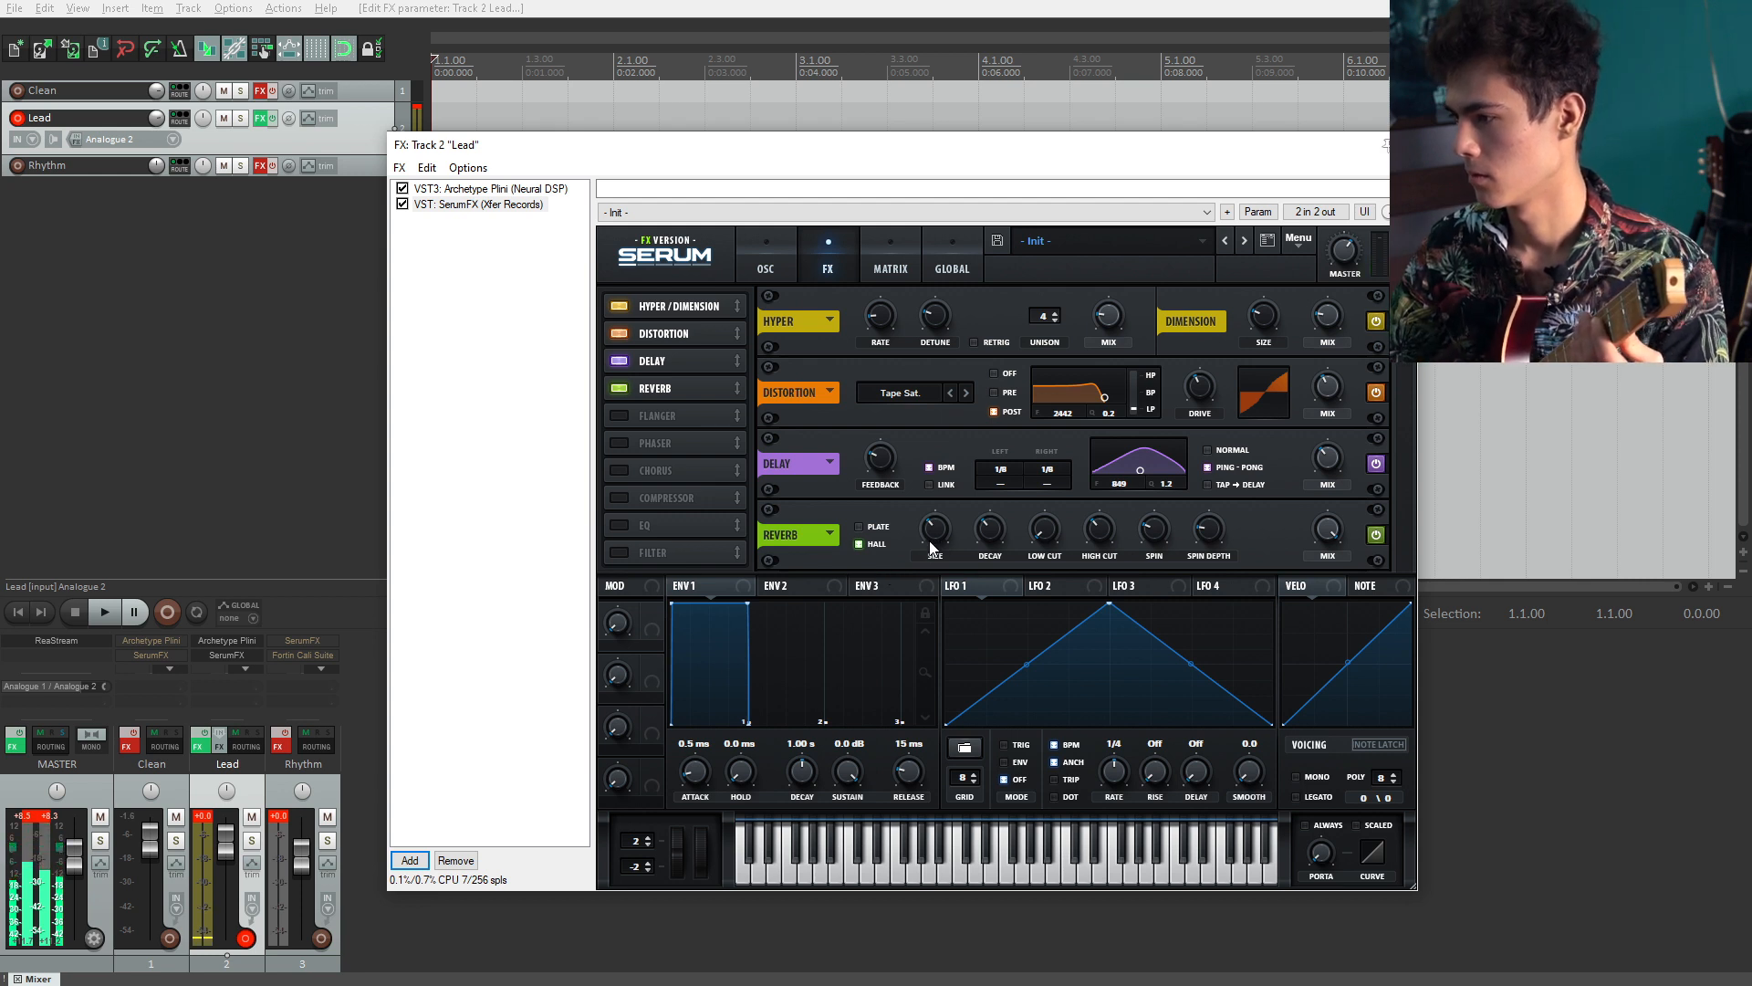
mouse_move(935, 540)
left_click_drag(935, 541, 933, 543)
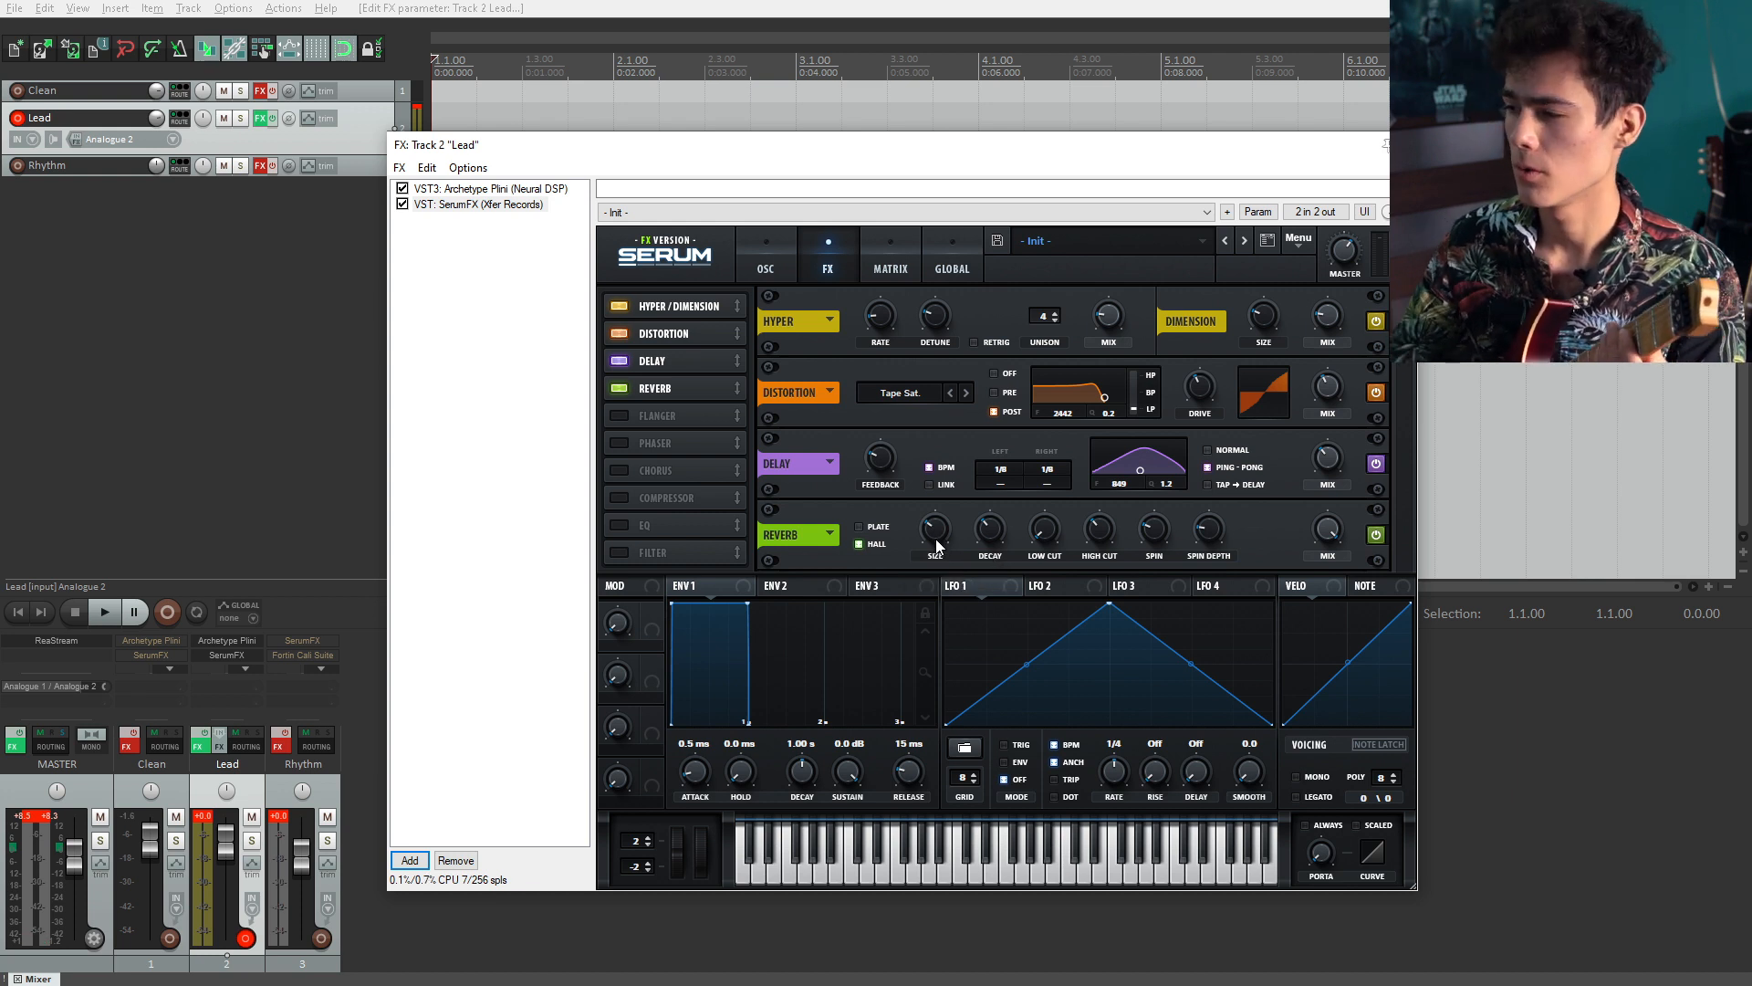
mouse_move(994, 540)
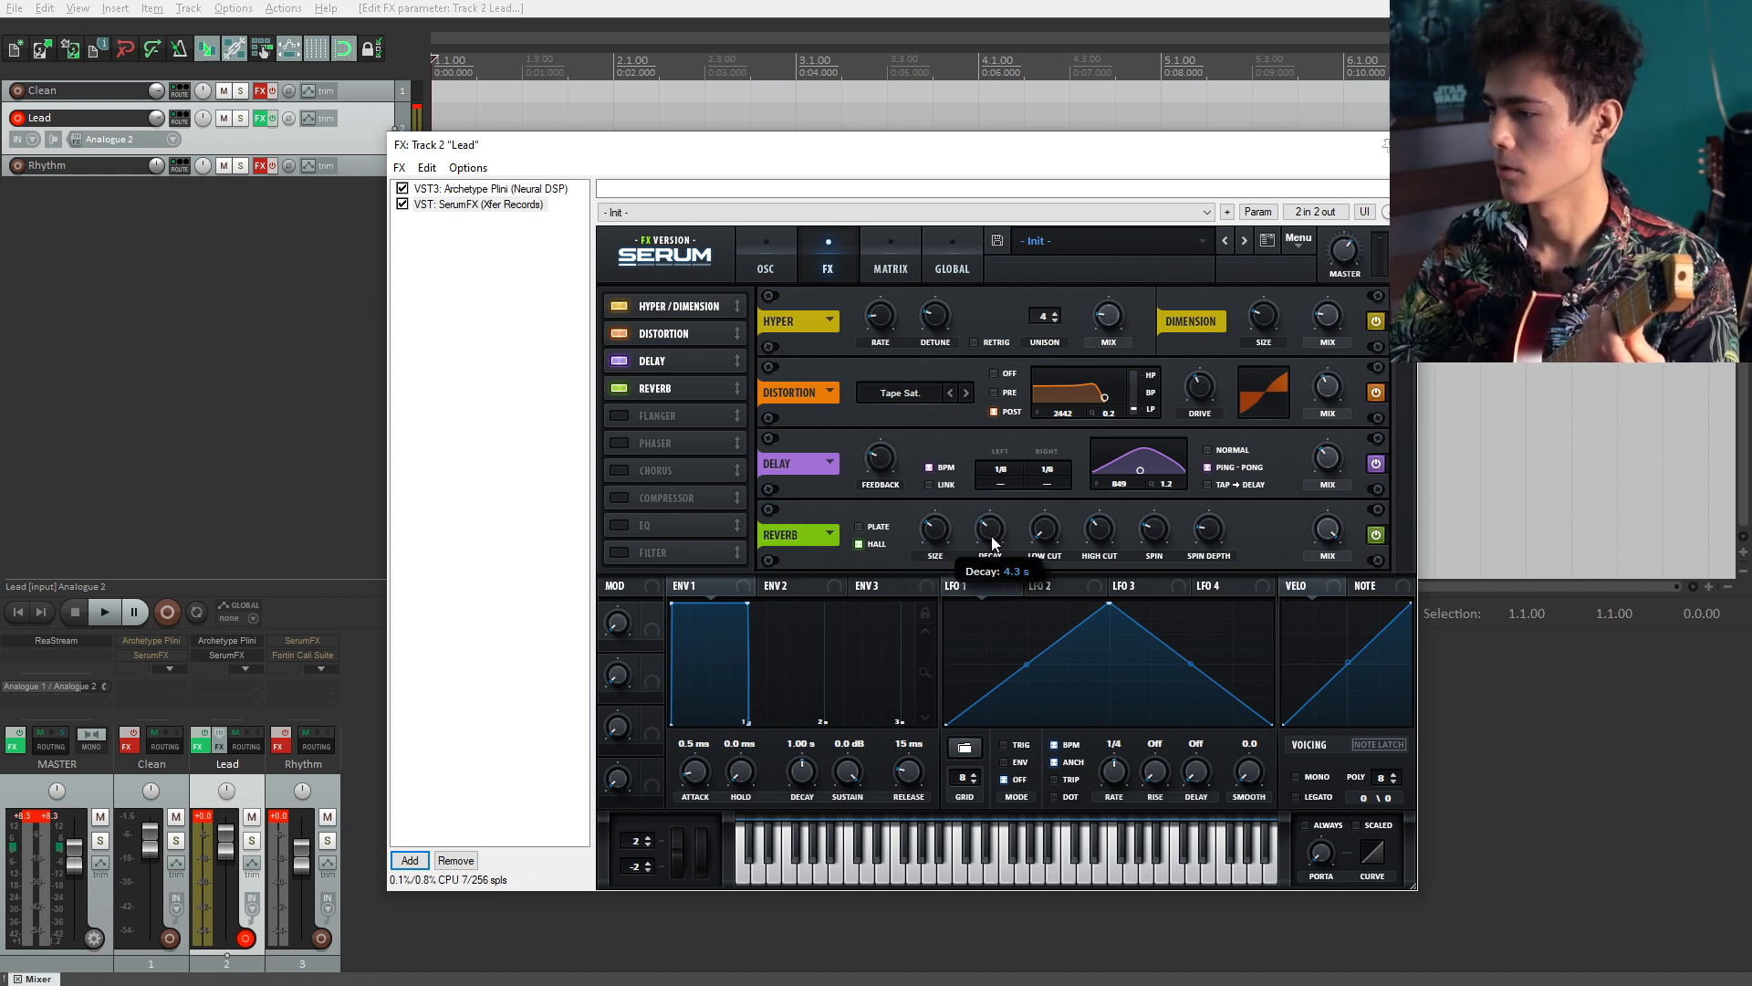
Step: Set the reverb low cut to about 40% and raise the reverb high cut
mouse_move(1051, 537)
left_mouse_down()
mouse_move(1052, 511)
mouse_move(1053, 525)
left_mouse_up()
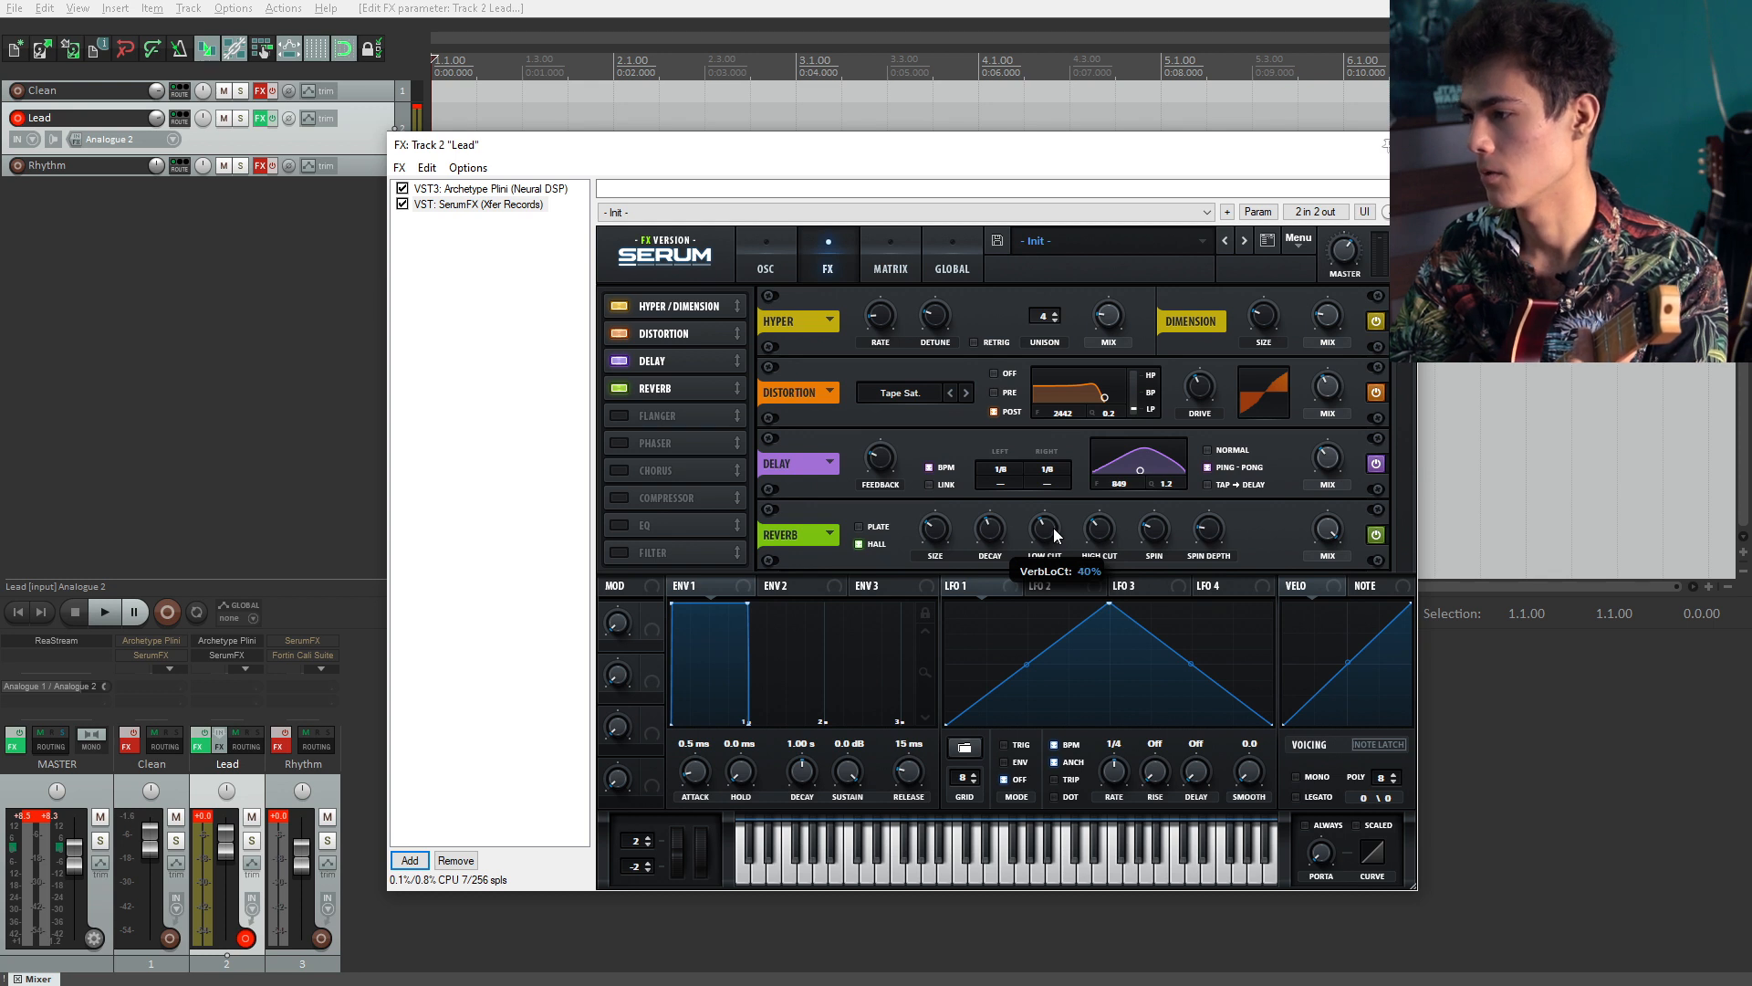
left_click_drag(1053, 528, 1053, 527)
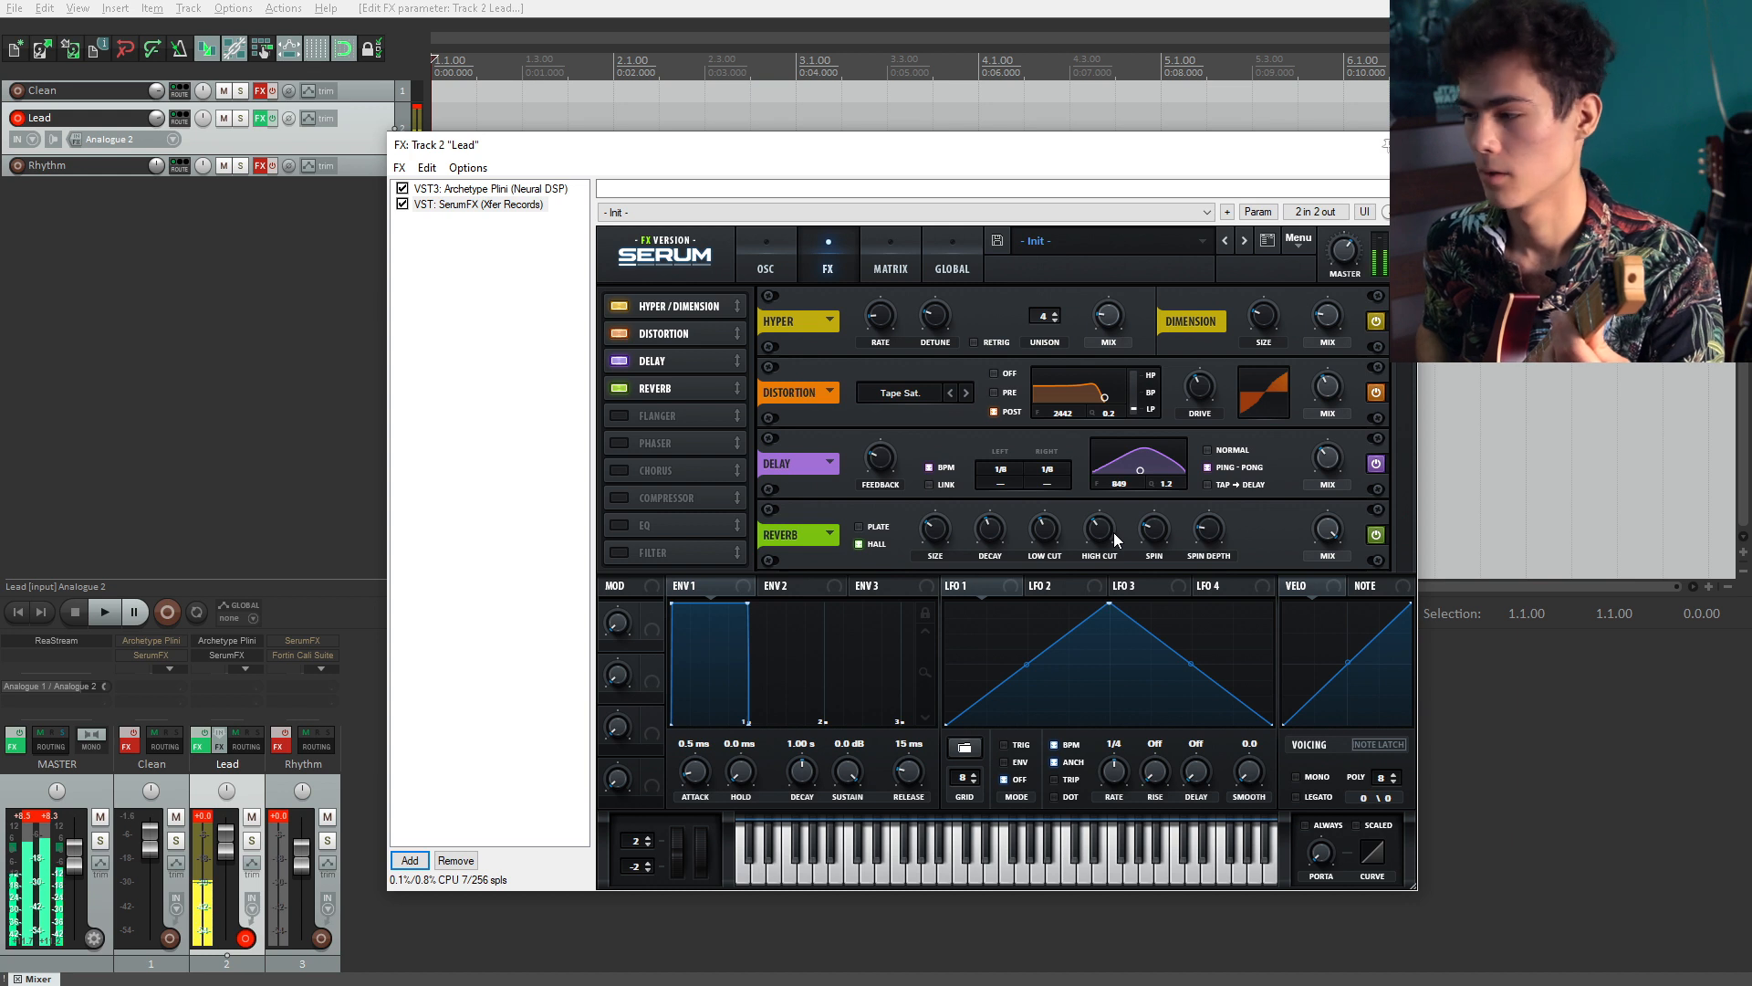
left_click_drag(1101, 529, 1100, 497)
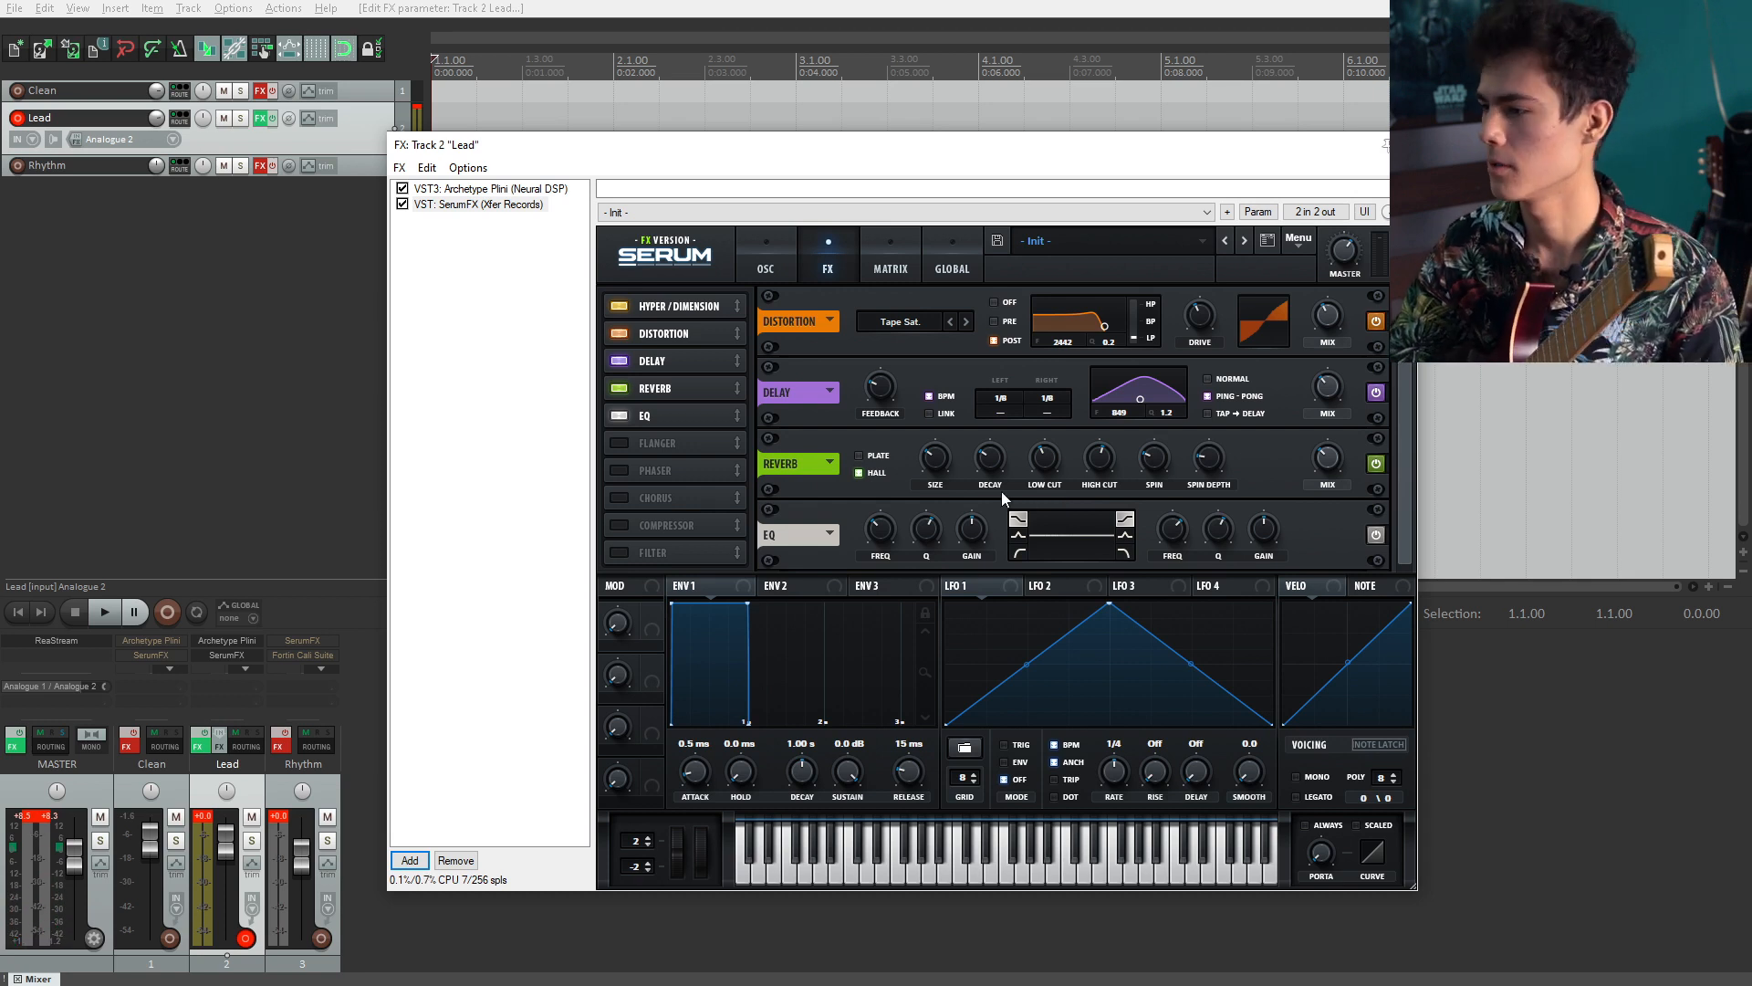
Step: Enable Serum's EQ and adjust the first band's Q and frequency
left_click(1017, 533)
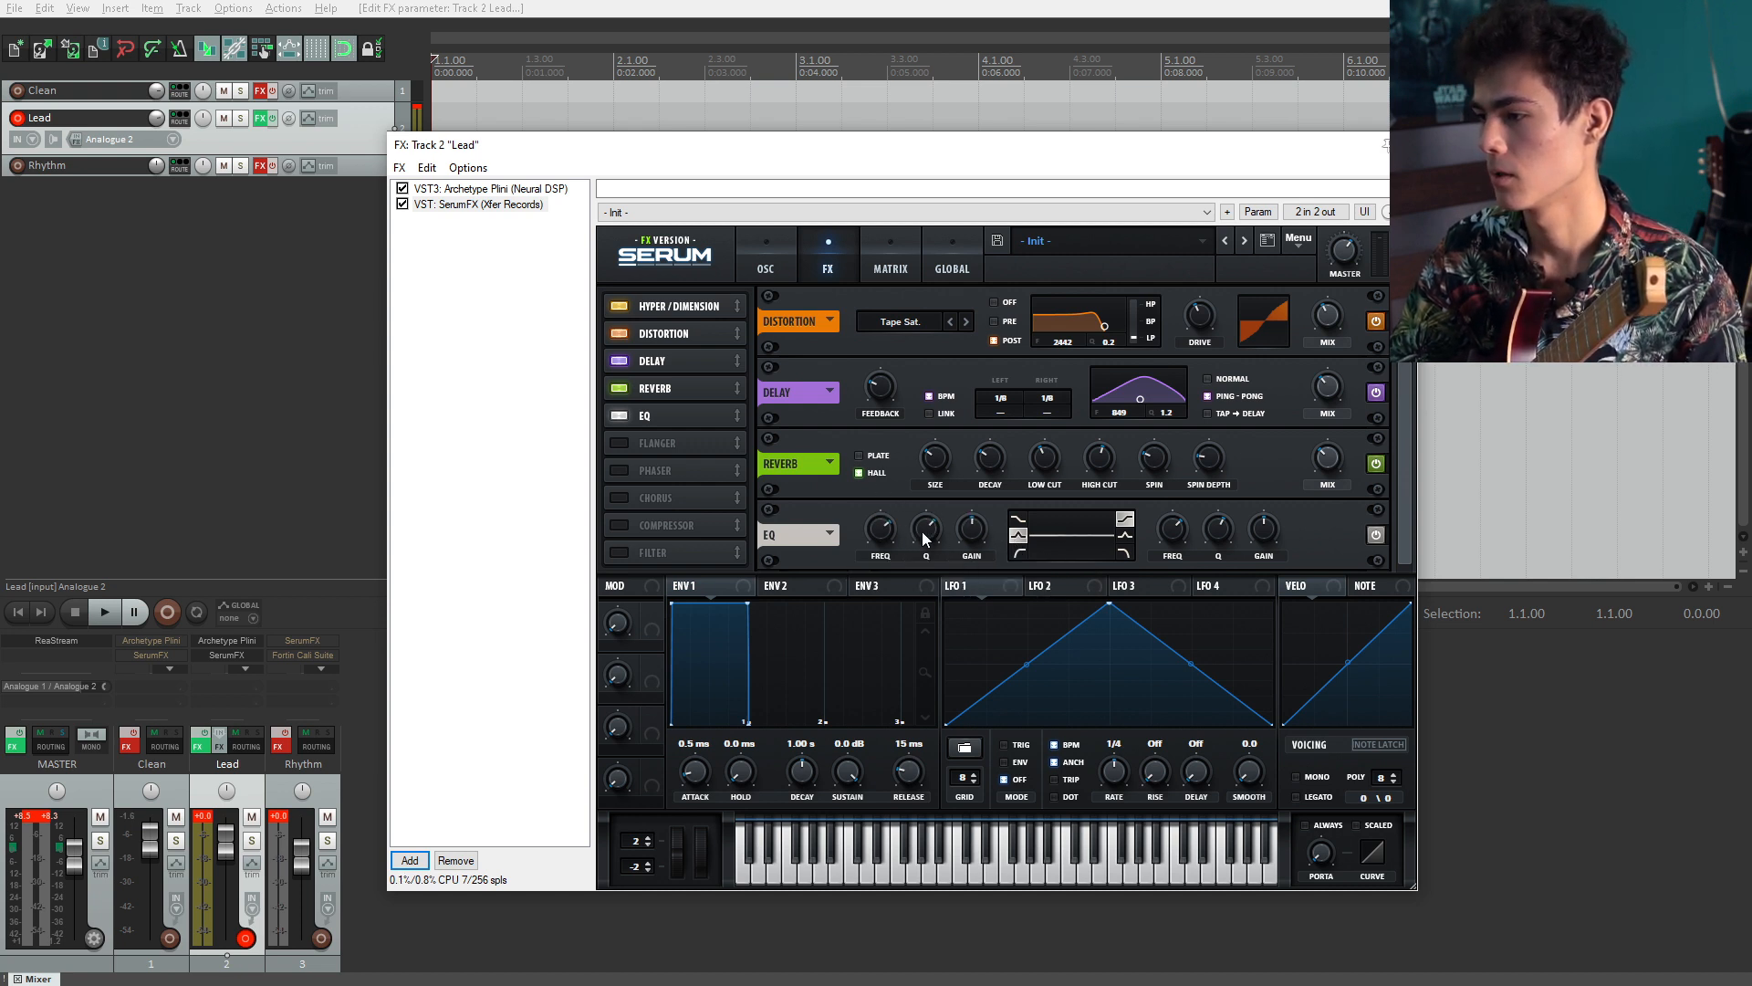
mouse_move(926, 542)
left_mouse_down()
mouse_move(925, 573)
mouse_move(971, 502)
mouse_move(971, 457)
mouse_move(889, 586)
mouse_move(925, 564)
mouse_move(926, 533)
mouse_move(893, 540)
left_mouse_up()
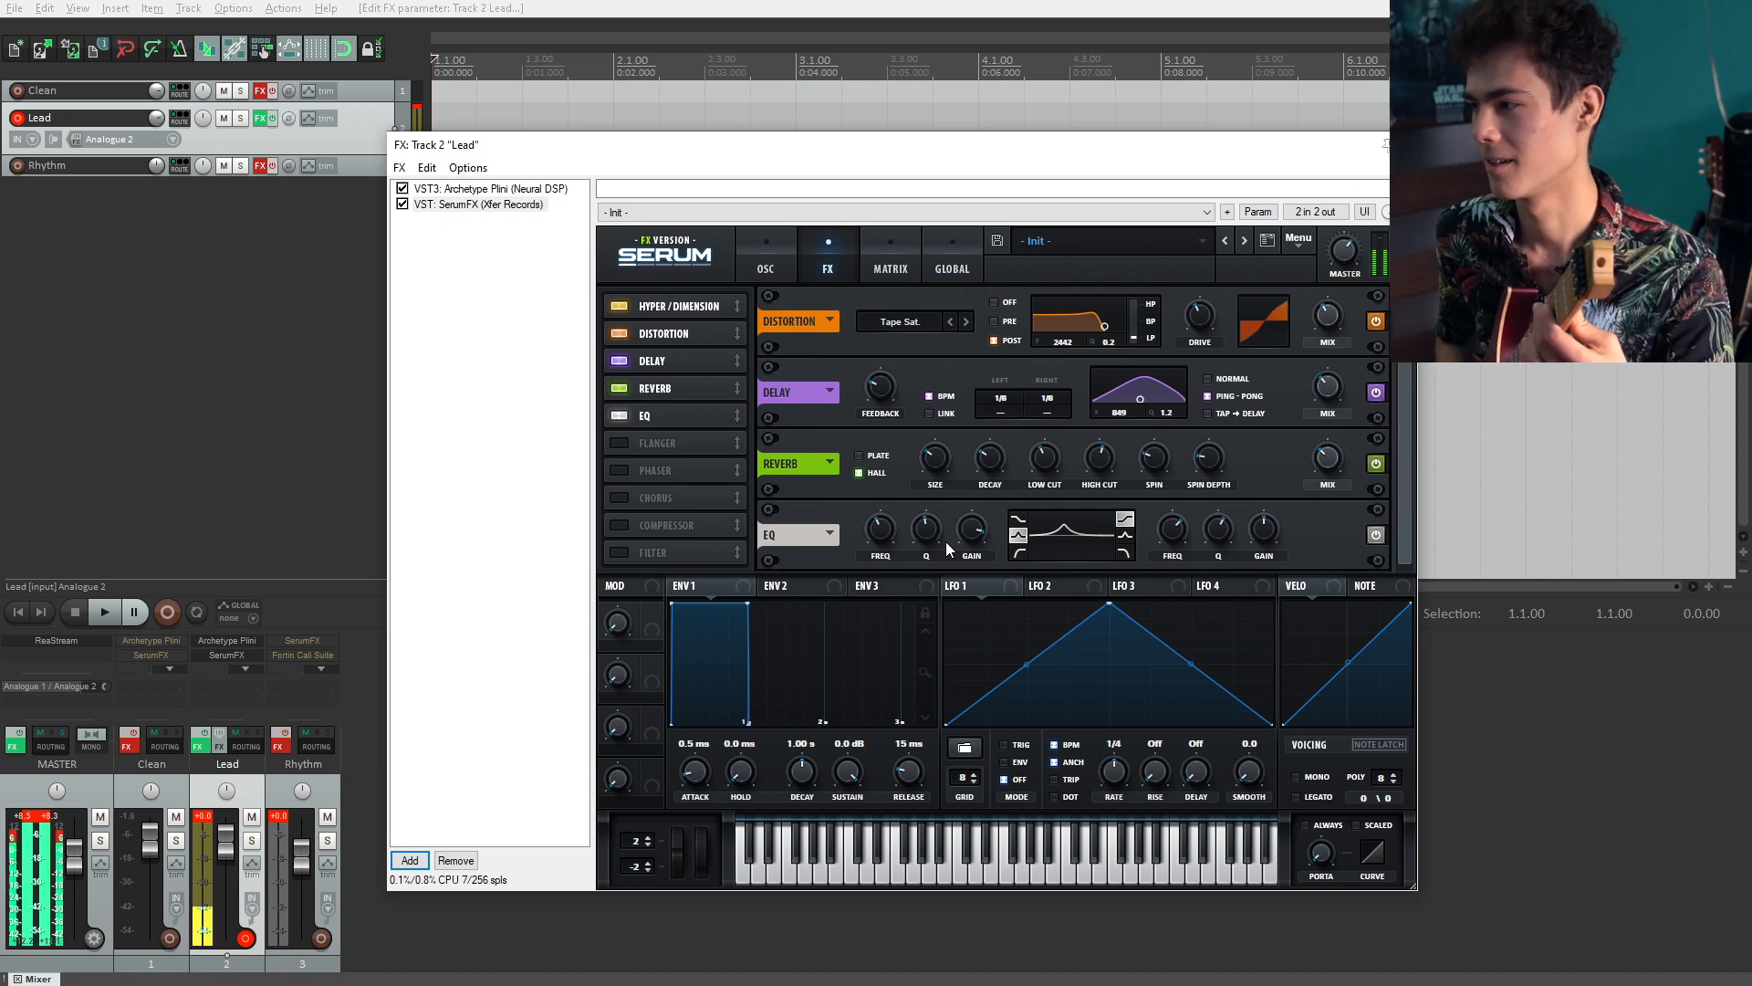
mouse_move(931, 527)
left_click_drag(891, 537, 892, 532)
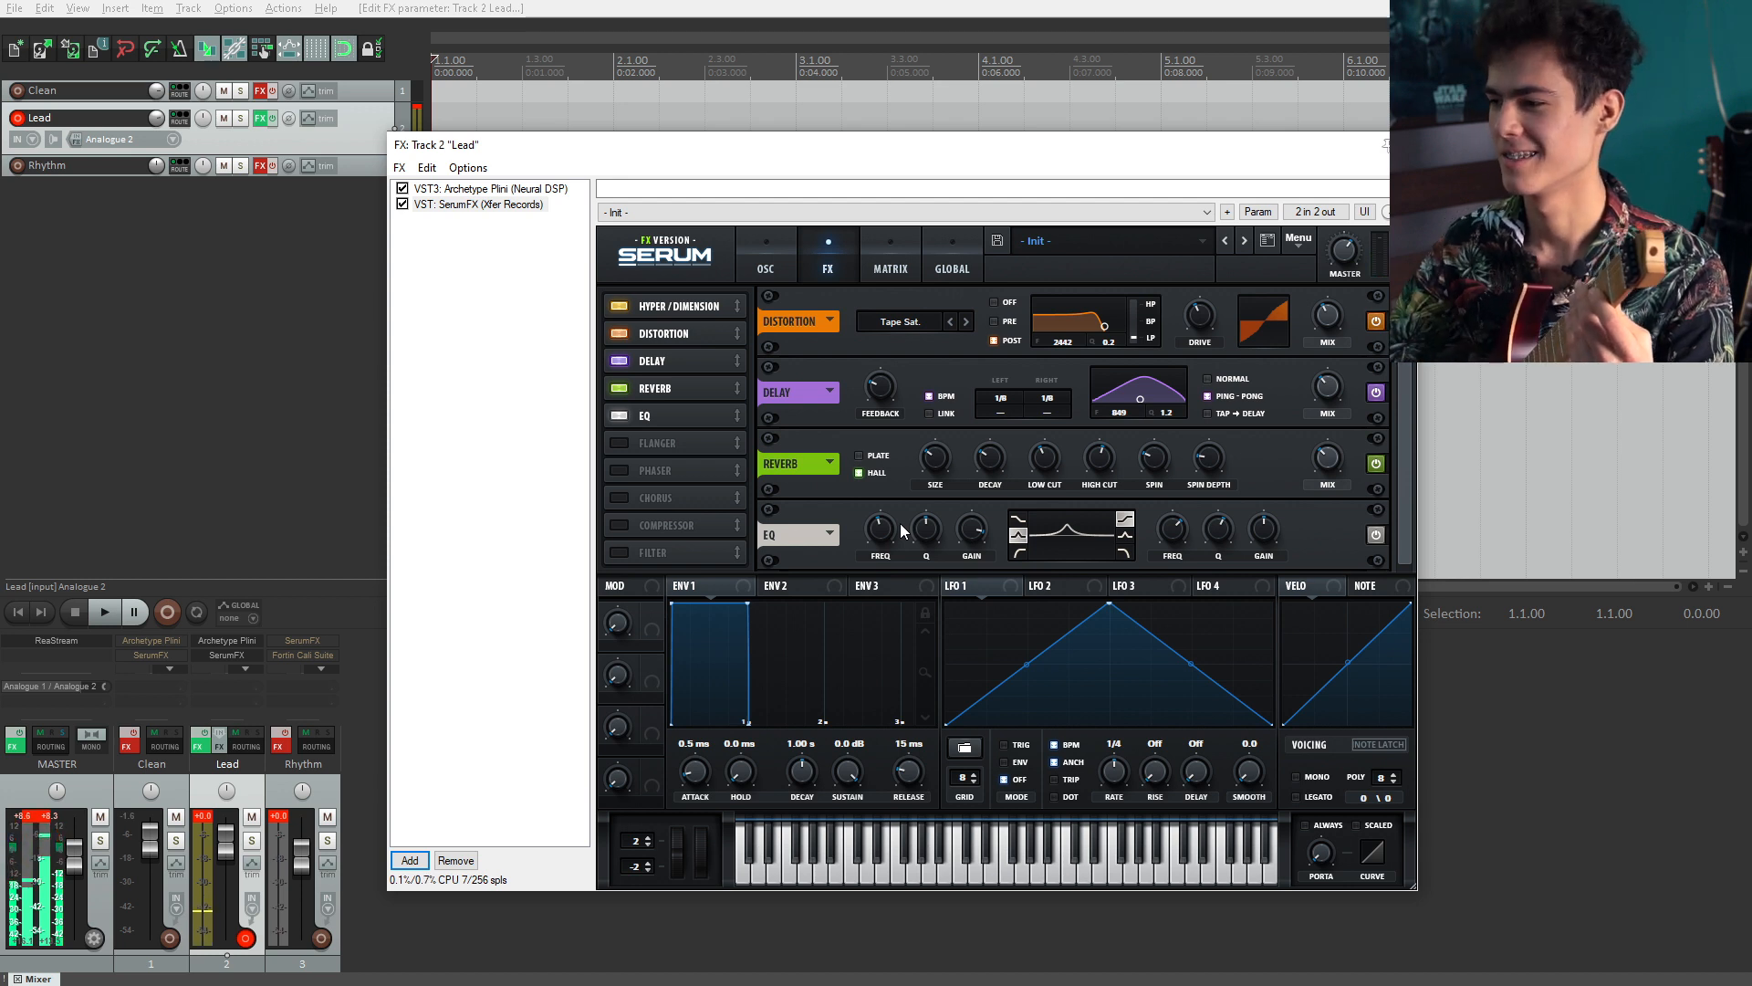
Step: Set the first EQ band's gain to about -2.3 dB
left_click_drag(966, 535, 956, 620)
left_click_drag(958, 532, 961, 535)
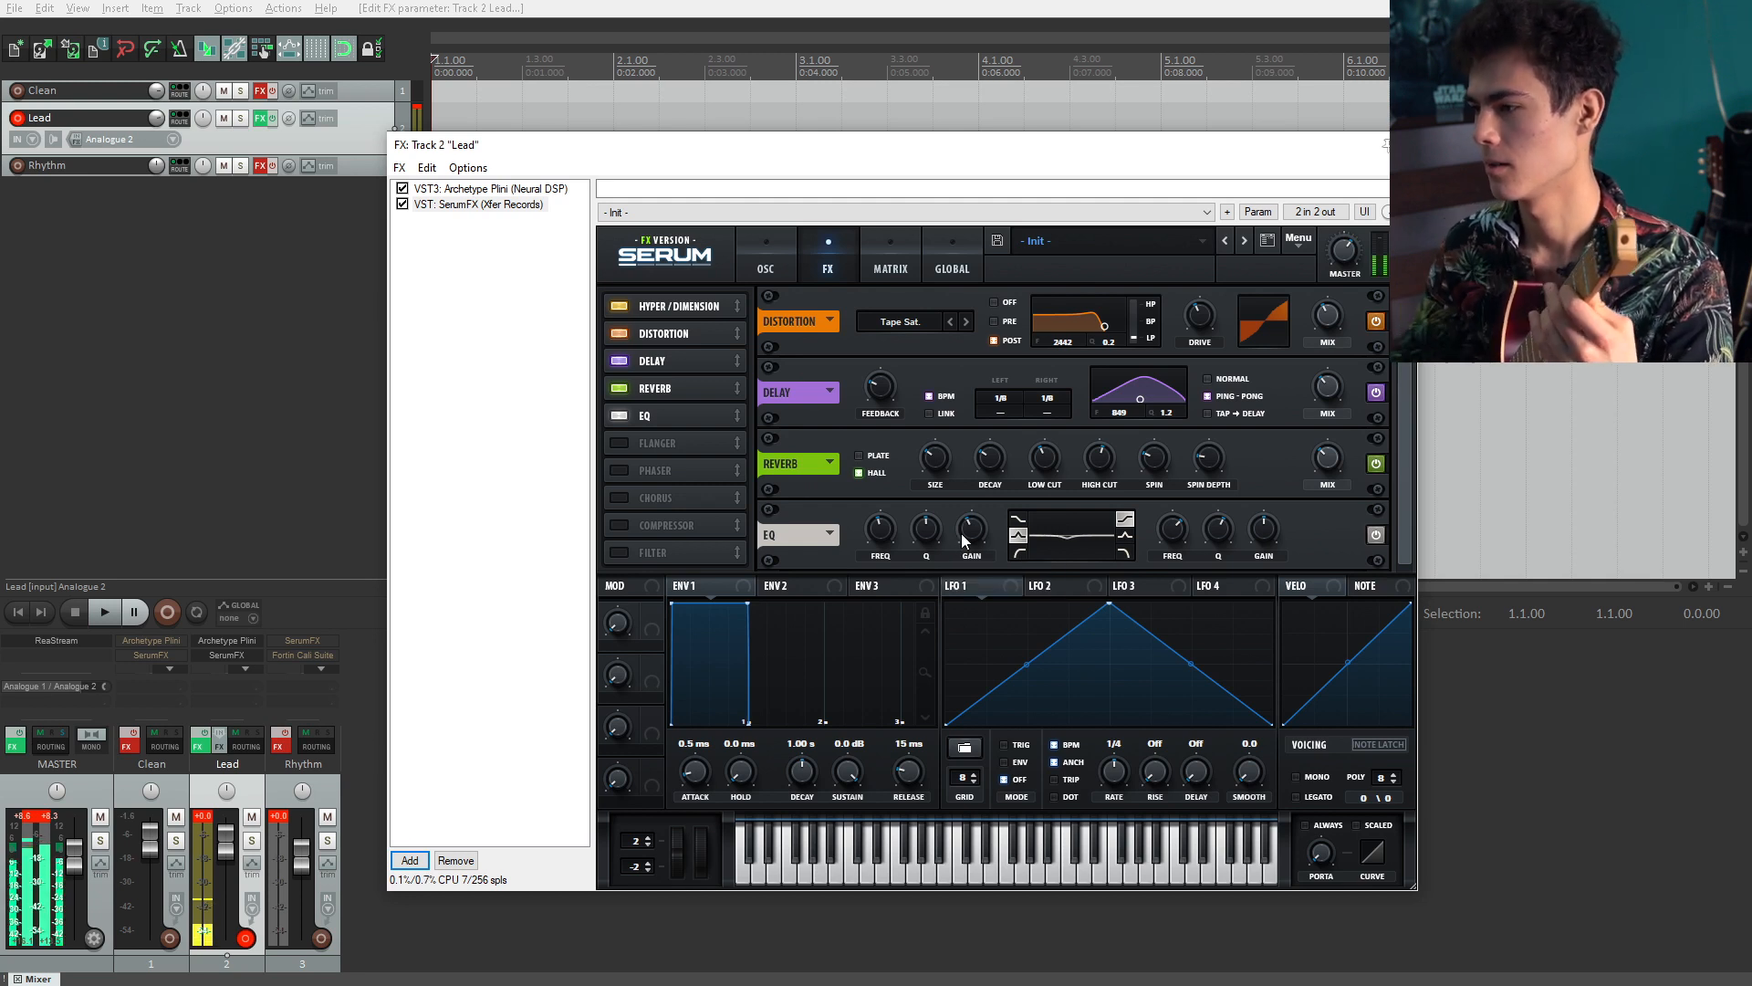
mouse_move(961, 535)
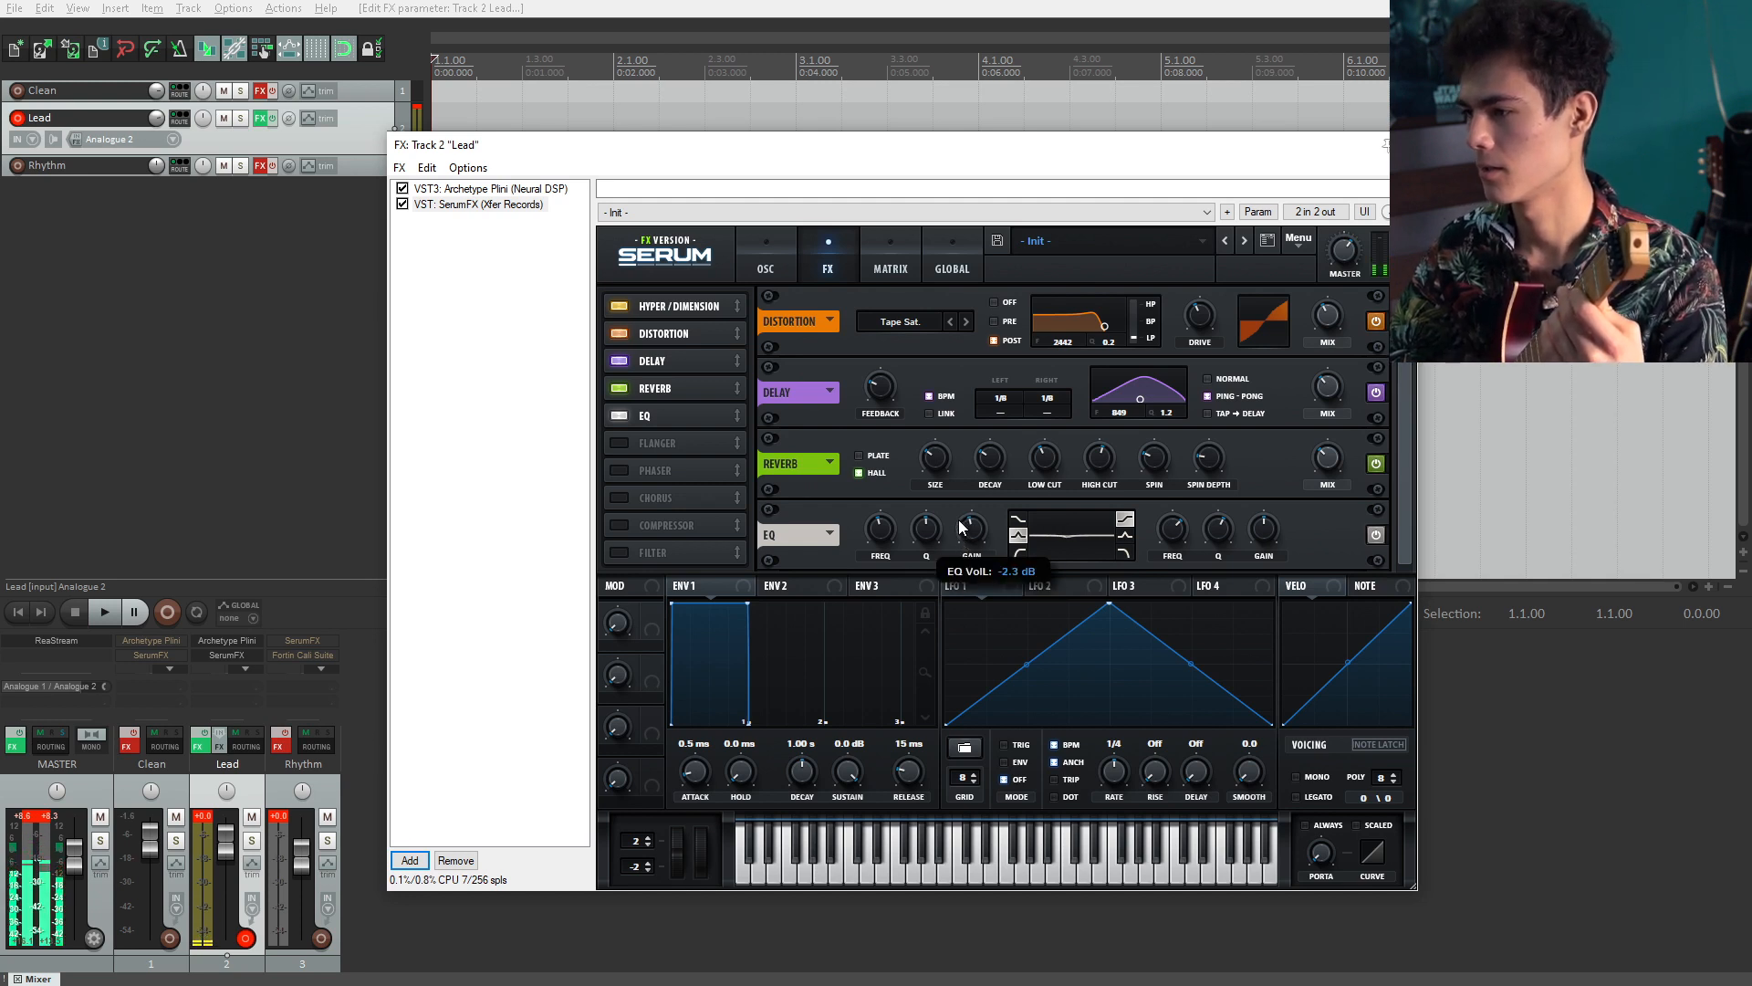